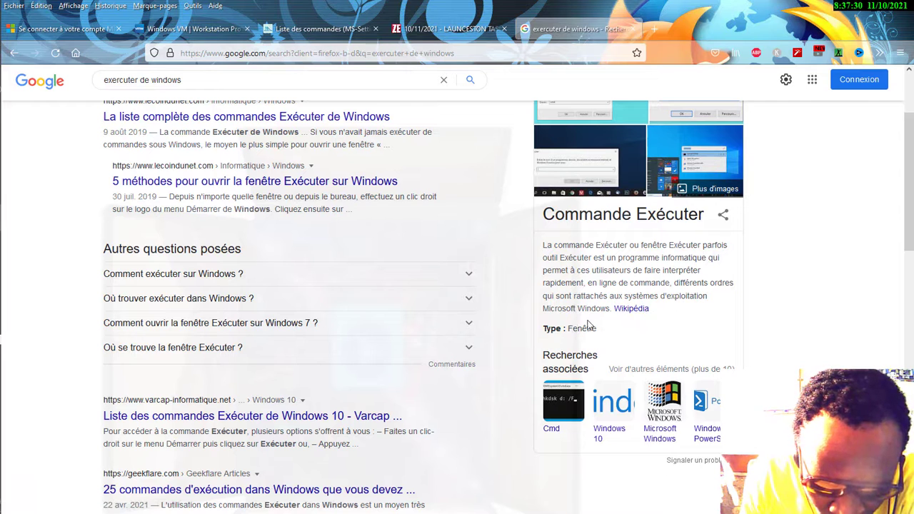
- Open the Run dialog and minimize Firefox to reveal the desktop
scroll(408, 282, up, 3)
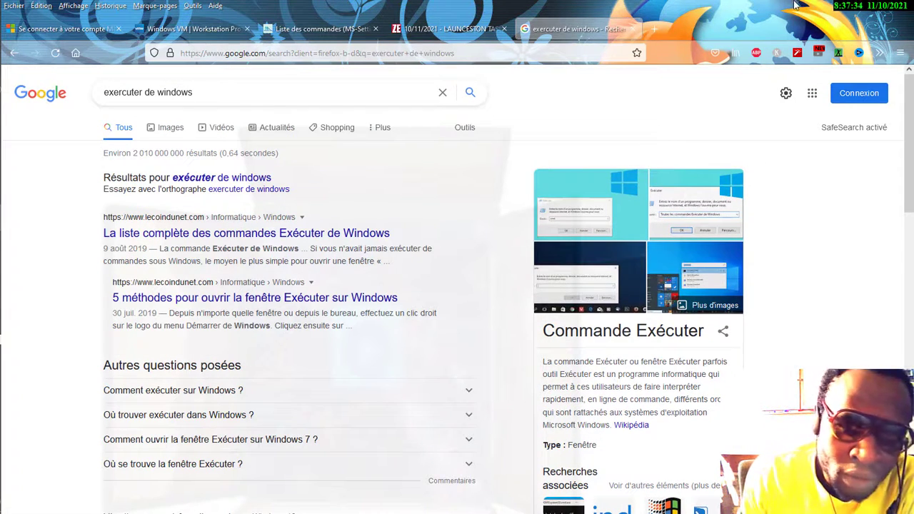
mouse_move(2, 192)
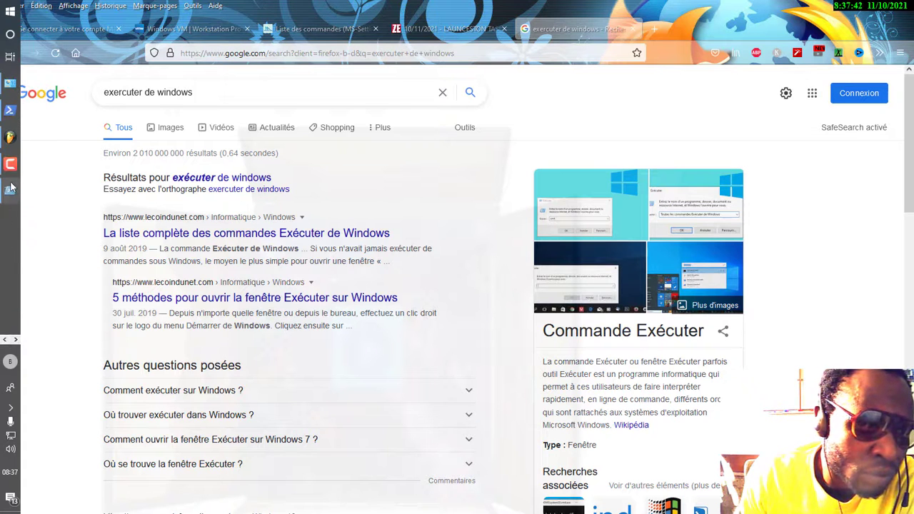
key(super+r)
key(super+m)
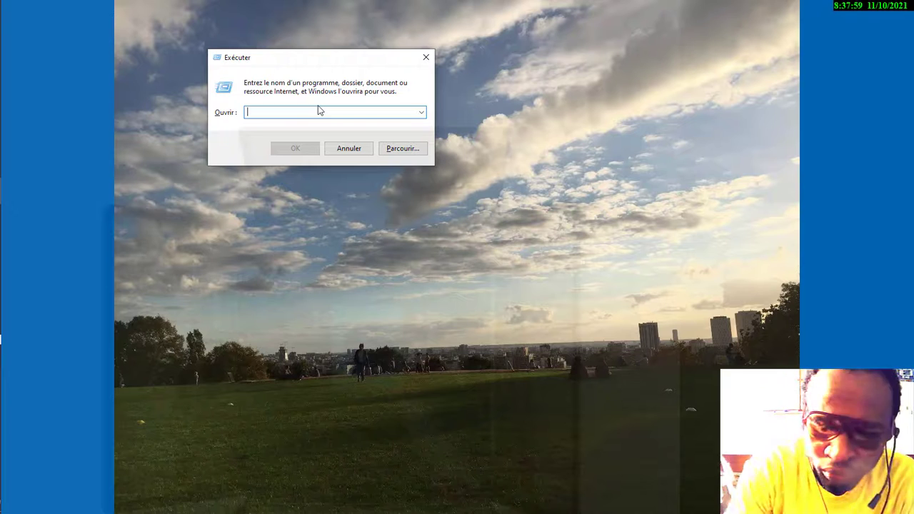
- Launch Remote Desktop Connection from the taskbar and connect to 192.168.0.24
mouse_move(7, 273)
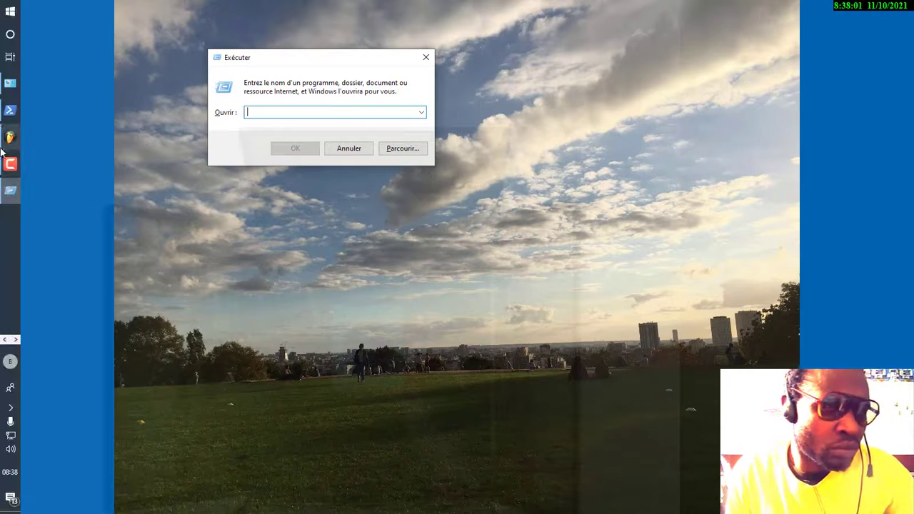
click(16, 340)
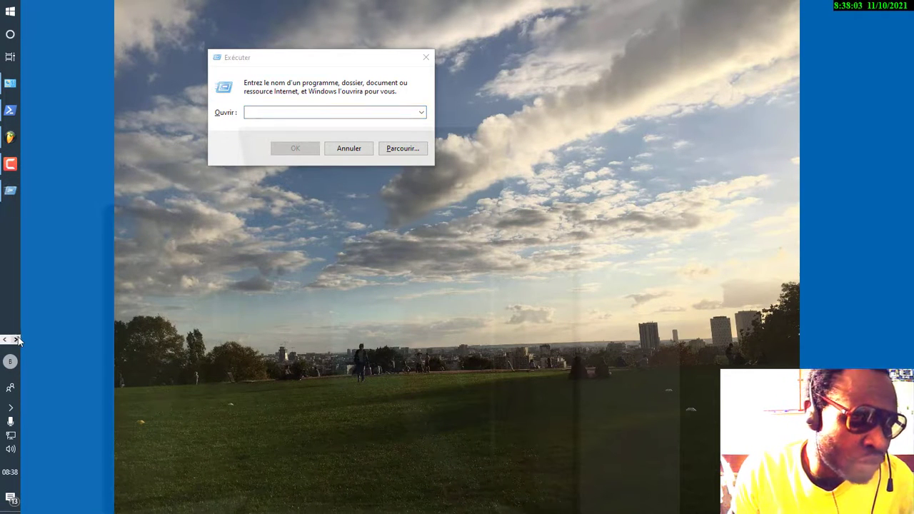
click(7, 340)
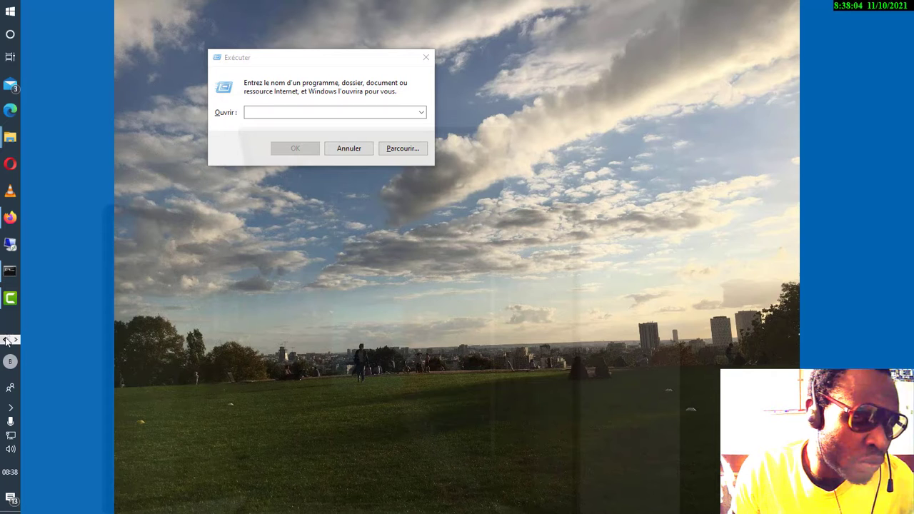
click(11, 245)
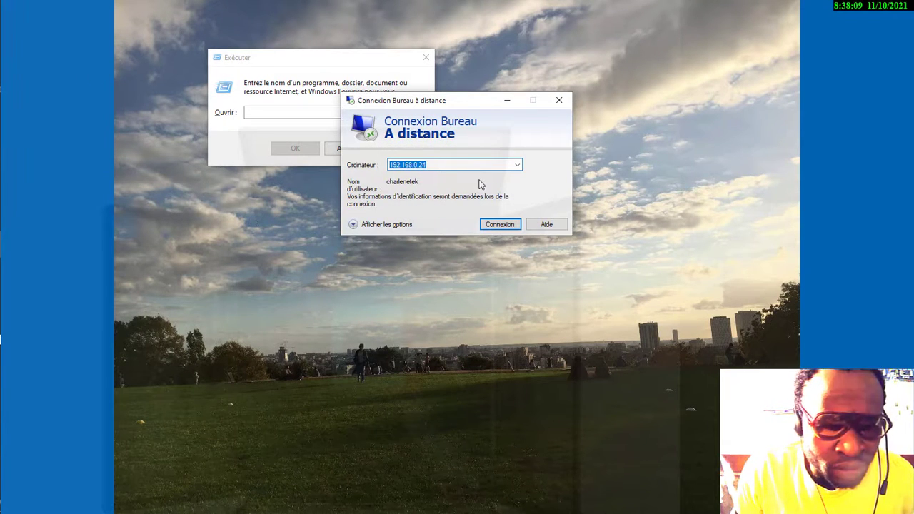
click(507, 224)
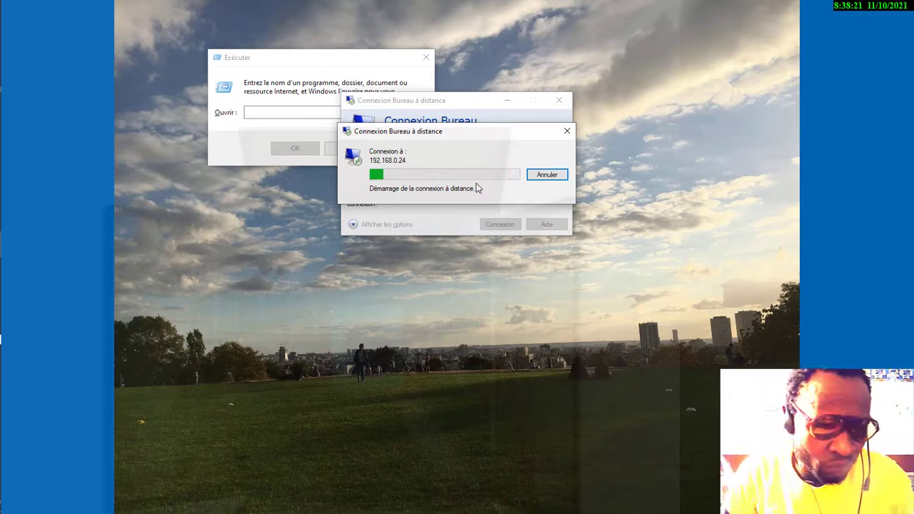
- Run cmd from the Run dialog, then close the command prompt console
click(257, 66)
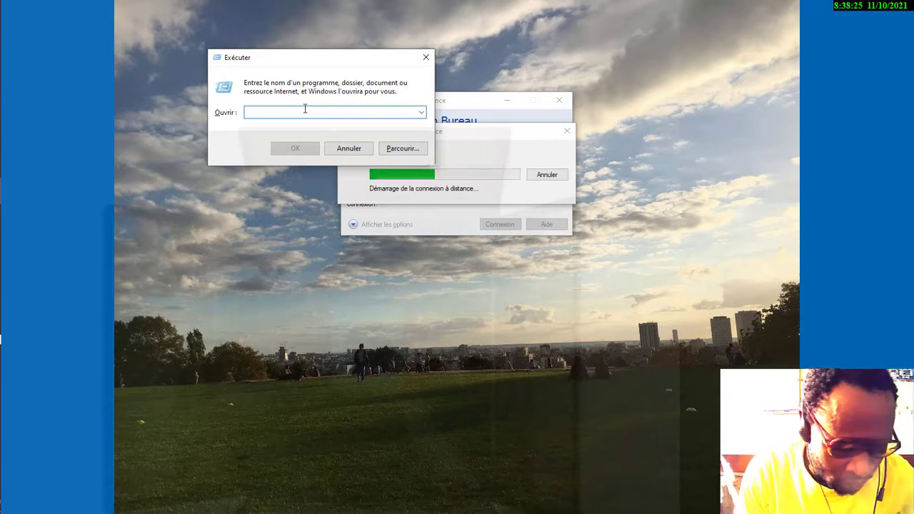
text(cm)
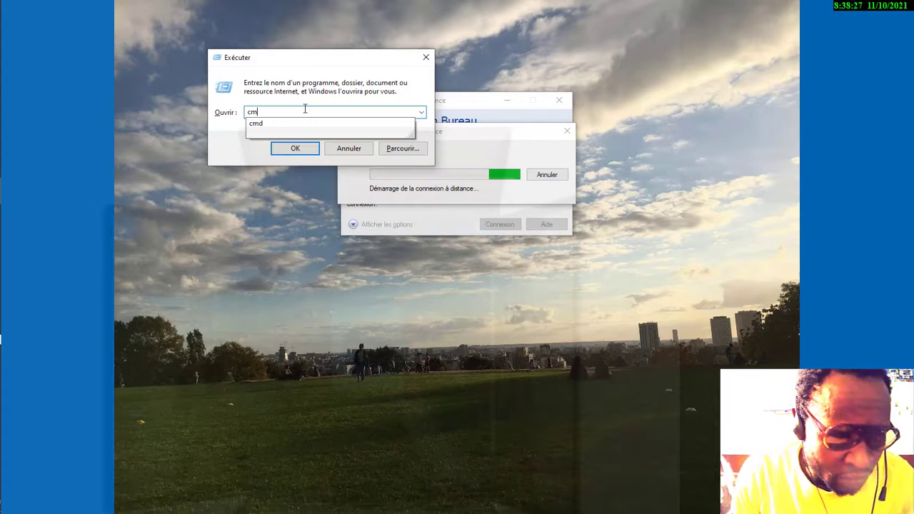
text(d)
key(Return)
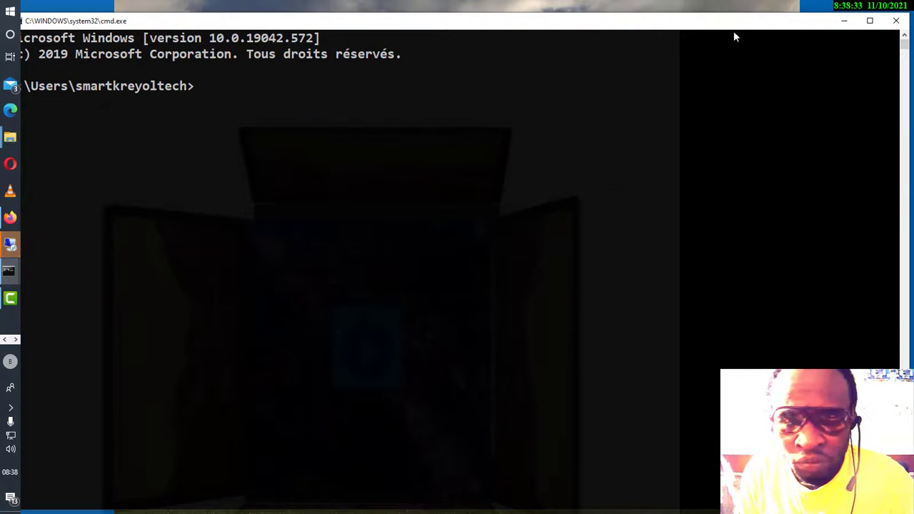
click(896, 23)
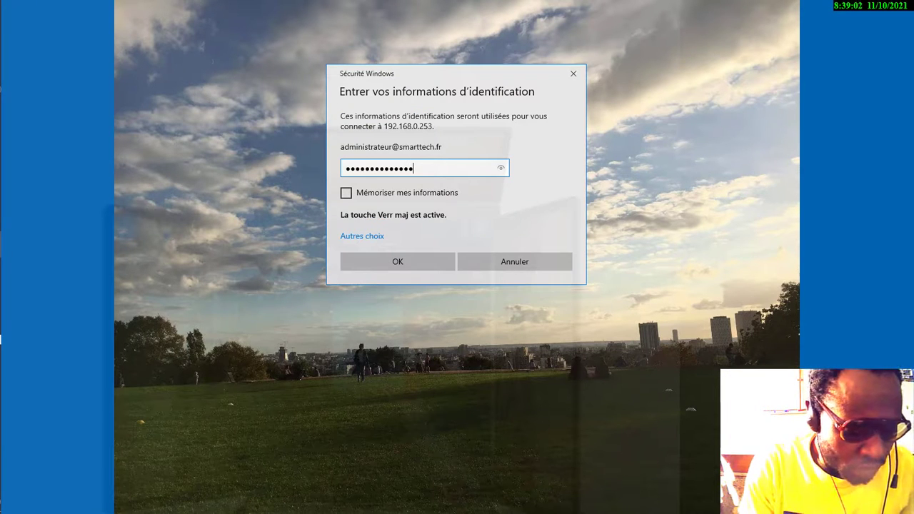
- Submit the account password, accept the certificate warning, and shrink the 192.168.0.253 session window
key(Caps_Lock)
text(a)
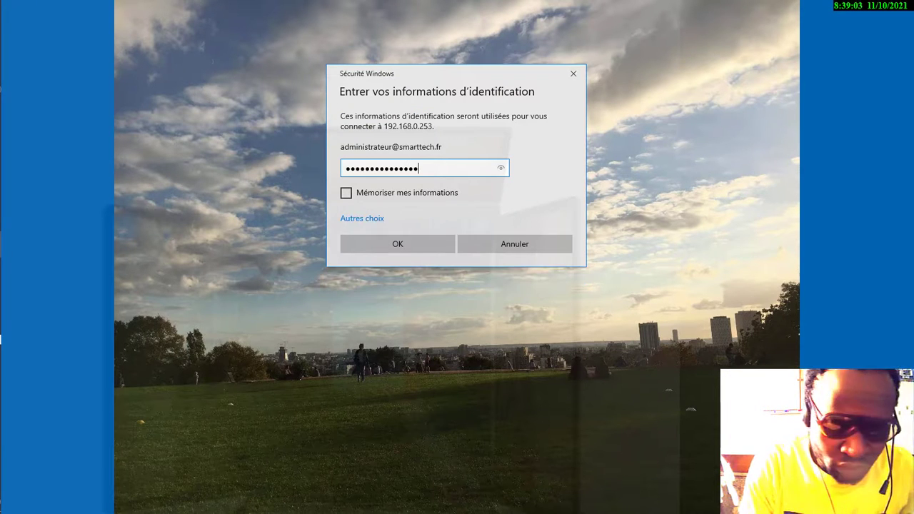
key(Return)
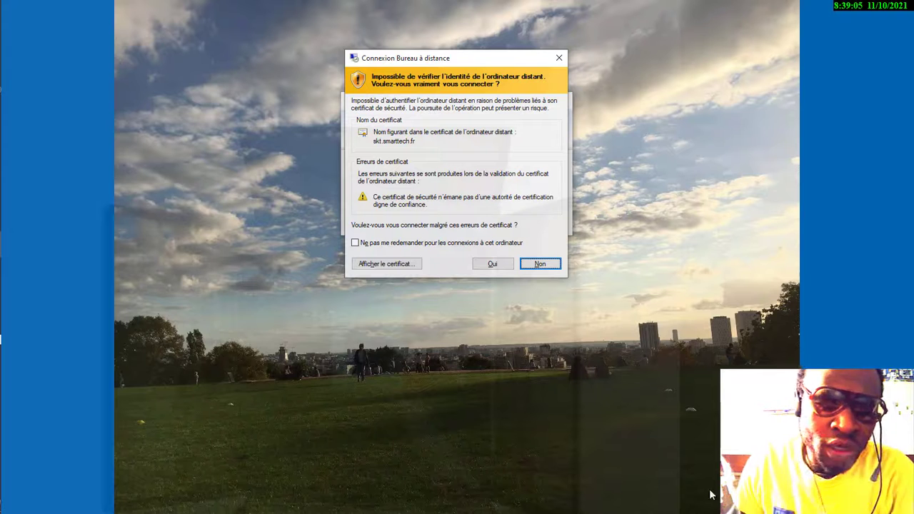
click(490, 265)
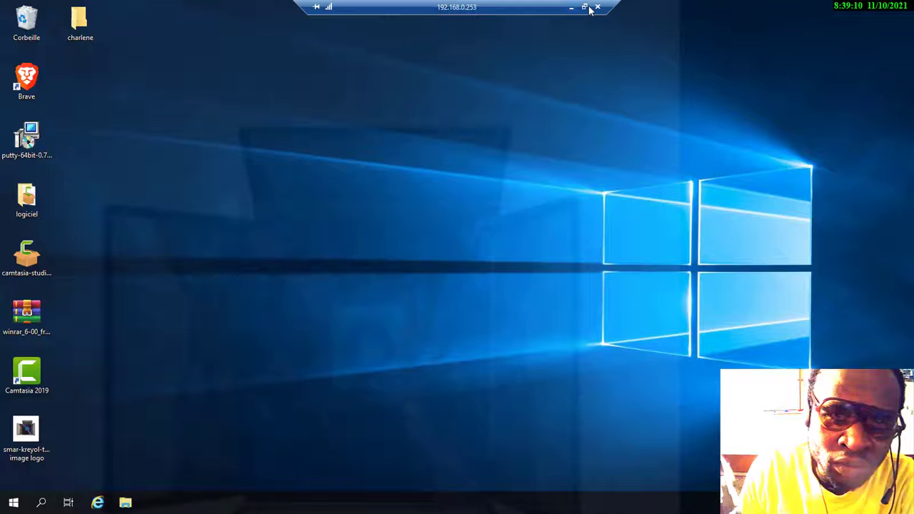
click(585, 8)
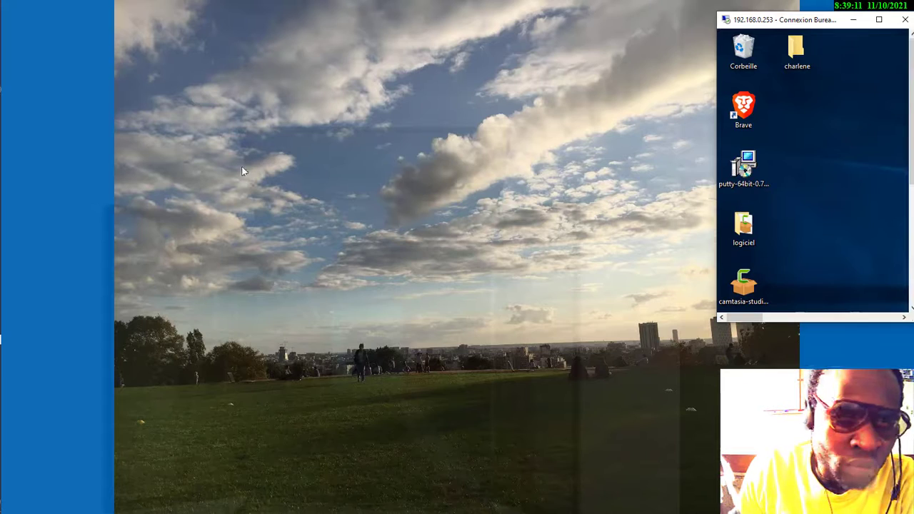
- Bring the command prompt window forward and put it away
mouse_move(1, 314)
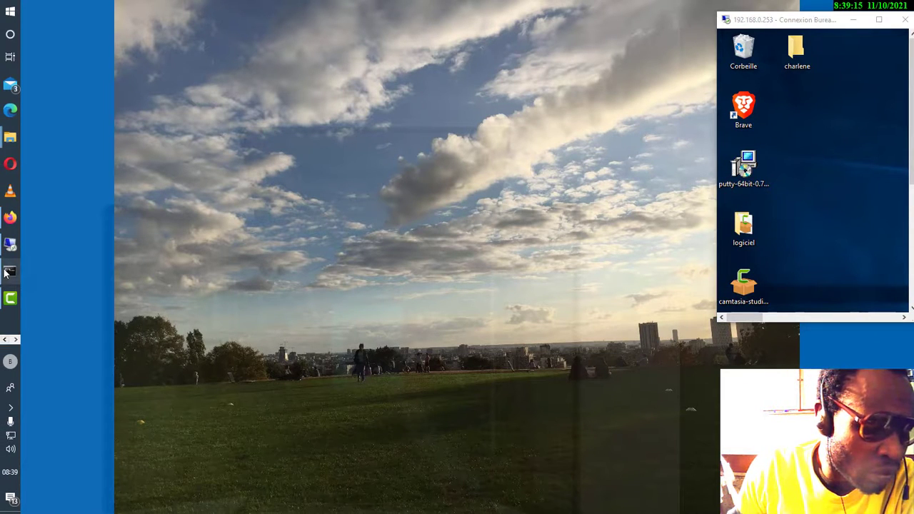
click(8, 270)
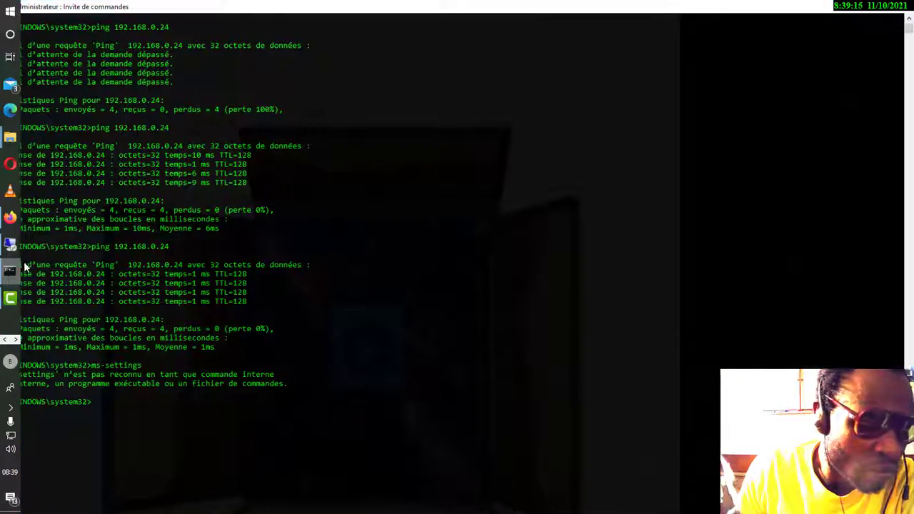
click(894, 10)
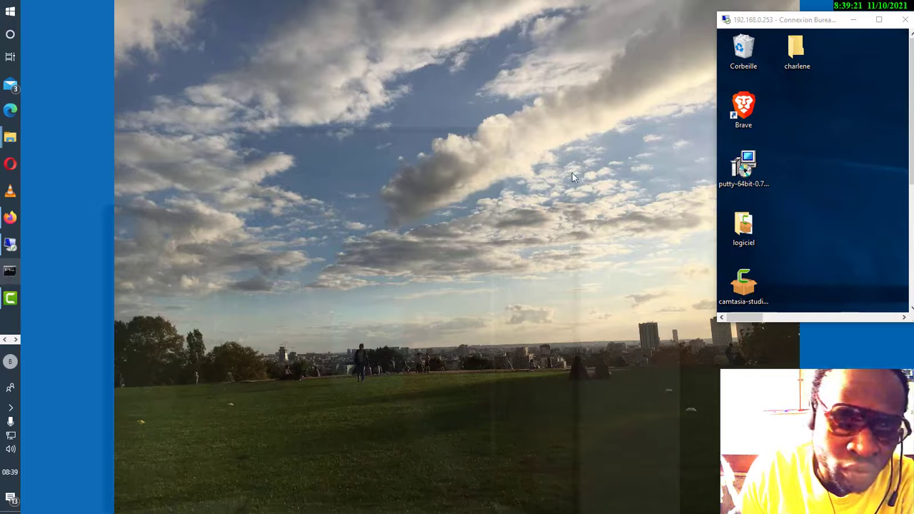
click(15, 341)
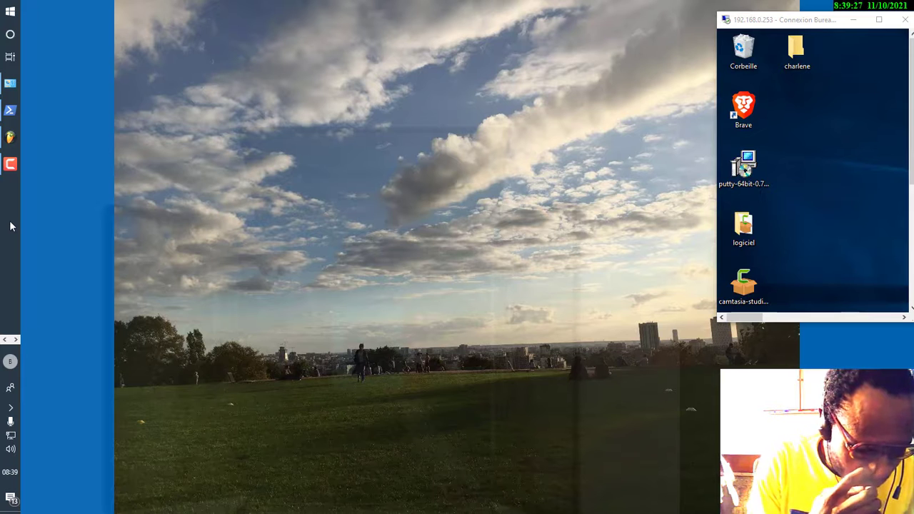
- Run ncpa.cpl from the Run dialog in place of the old cmd entry
key(super+r)
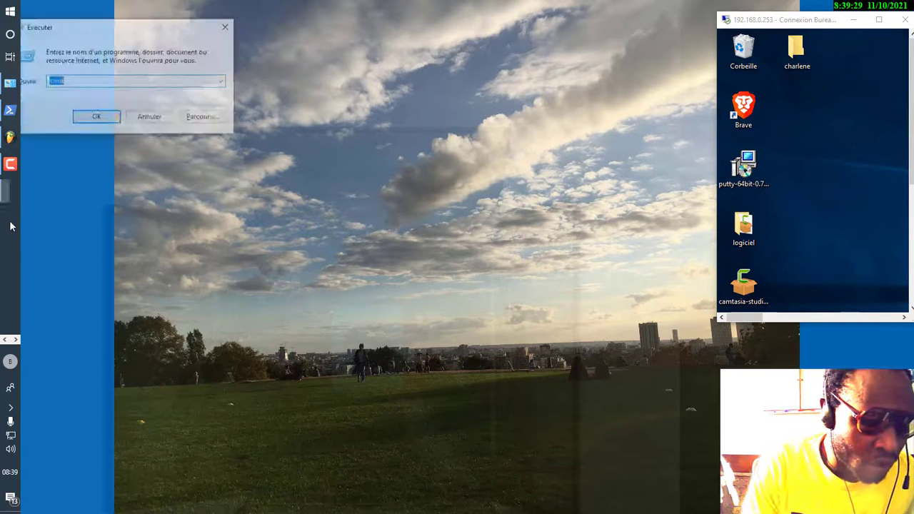
drag(150, 26, 238, 25)
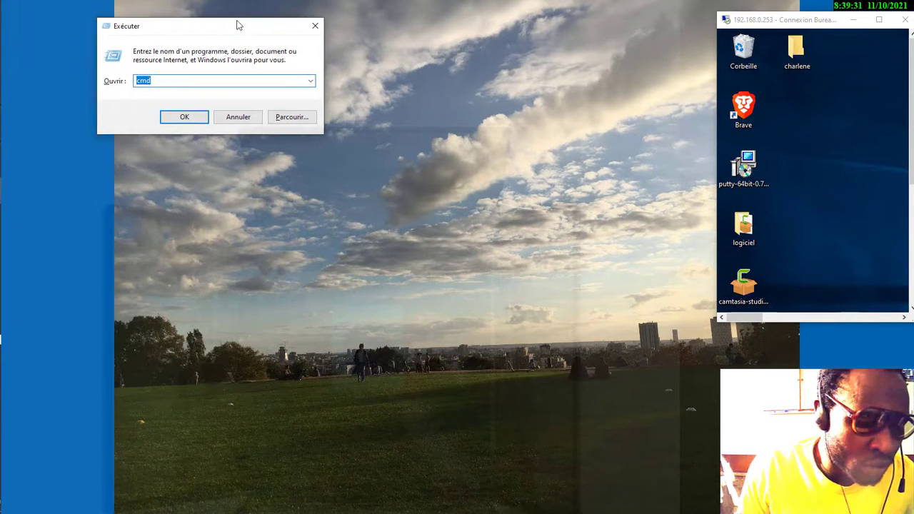
key(BackSpace)
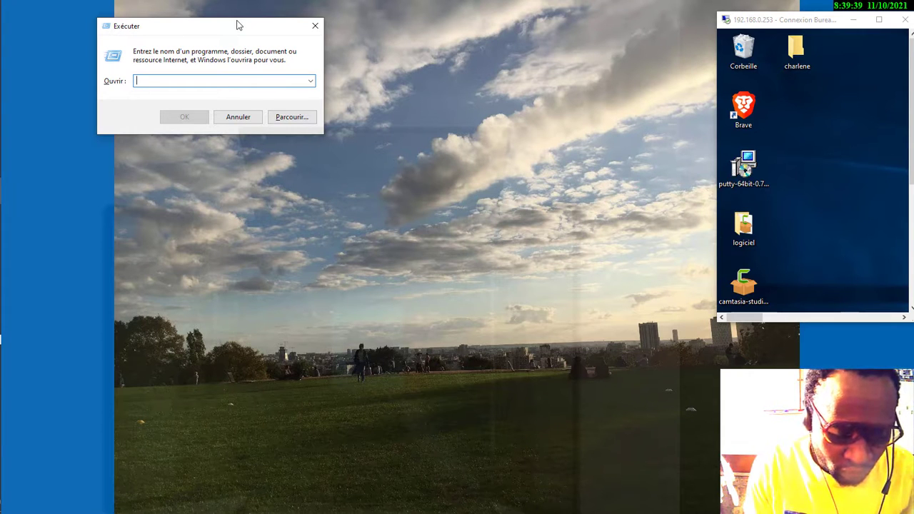
text(ncpa)
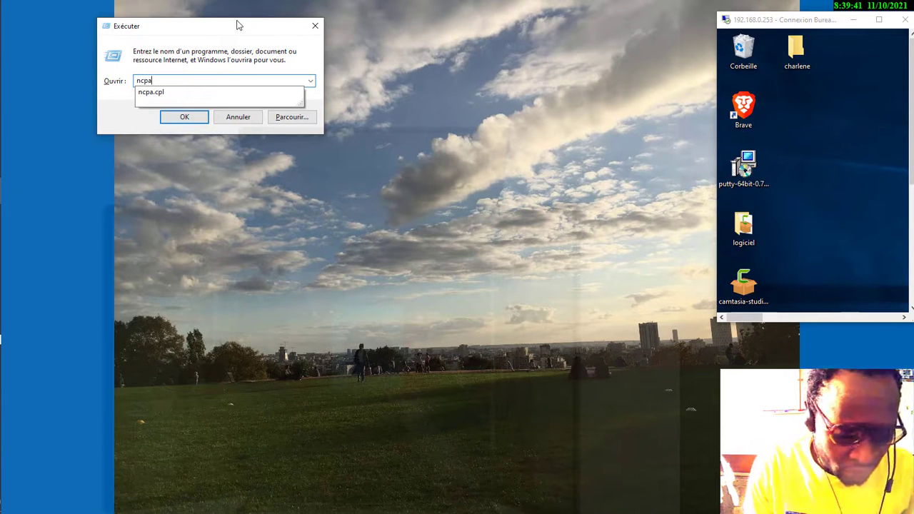
text(.cp)
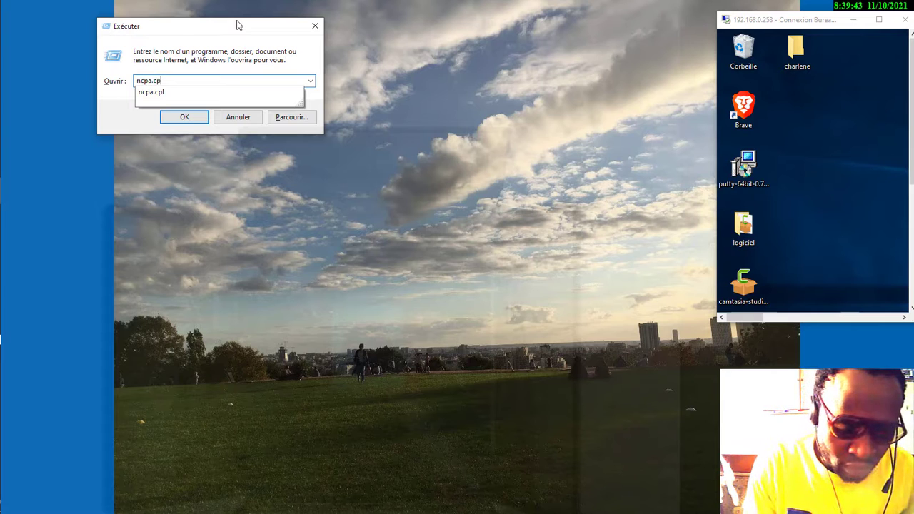
text(l)
key(Return)
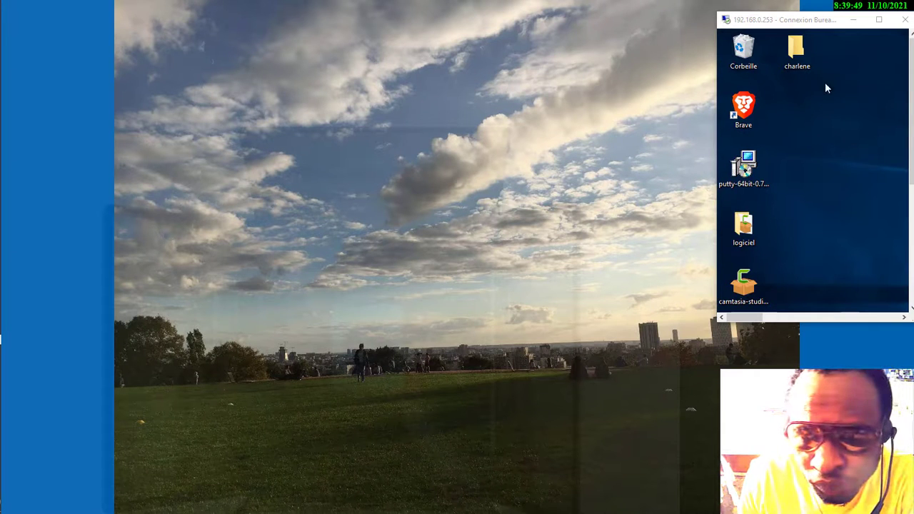
- Nudge the remote session window upward and show more pinned taskbar apps
drag(828, 23, 833, 13)
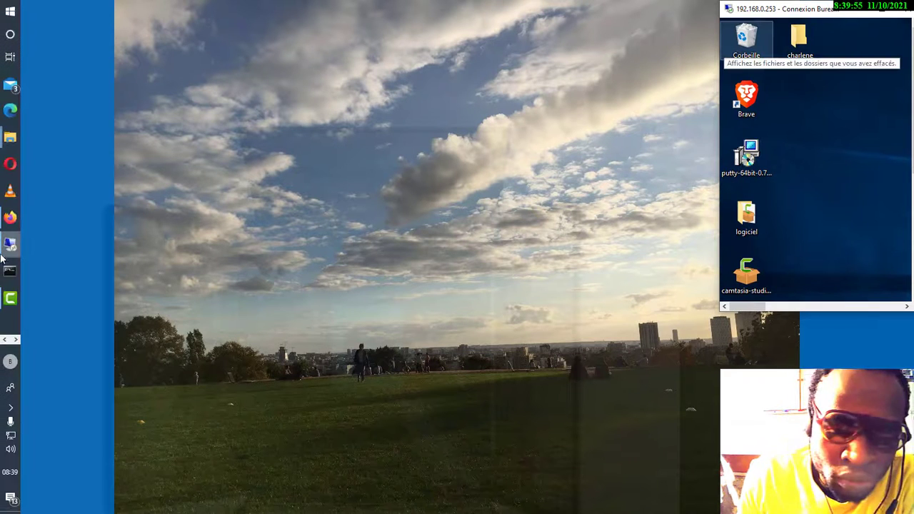
mouse_move(1, 342)
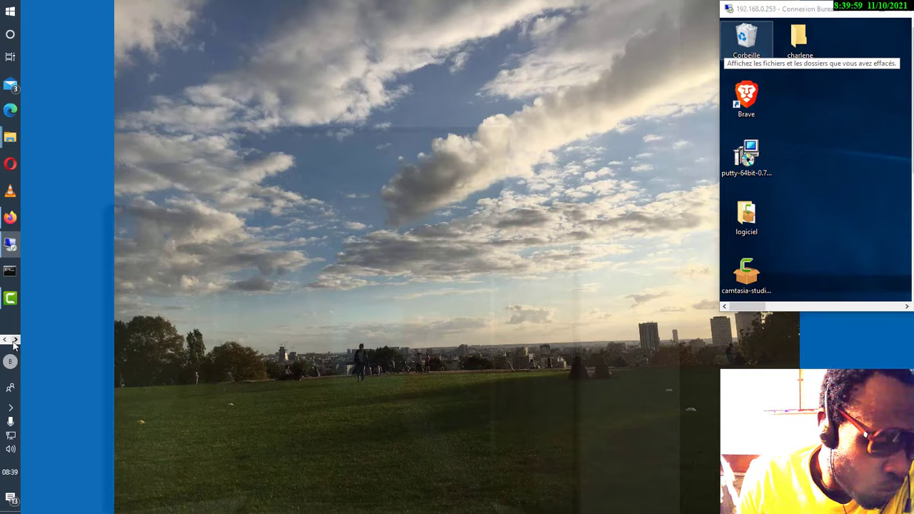
click(15, 340)
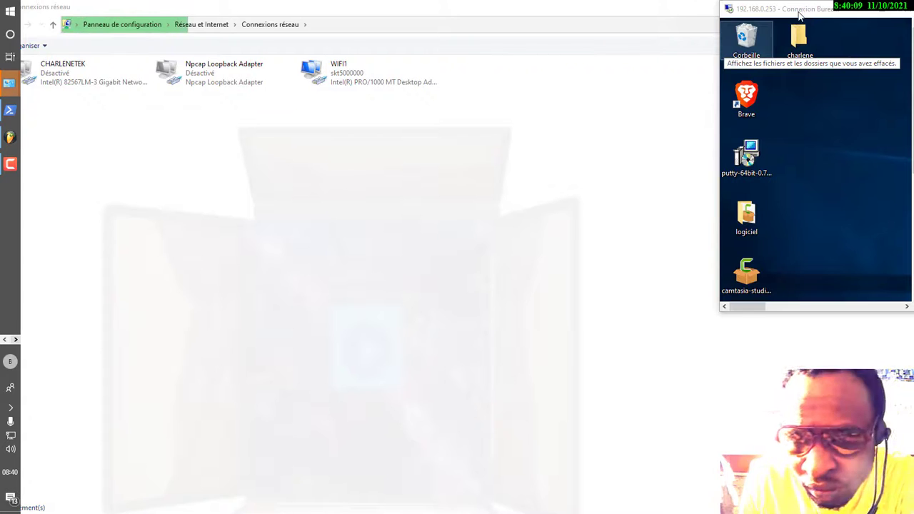
- Hide Network Connections and open Network & Internet settings from the tray network icon
click(620, 10)
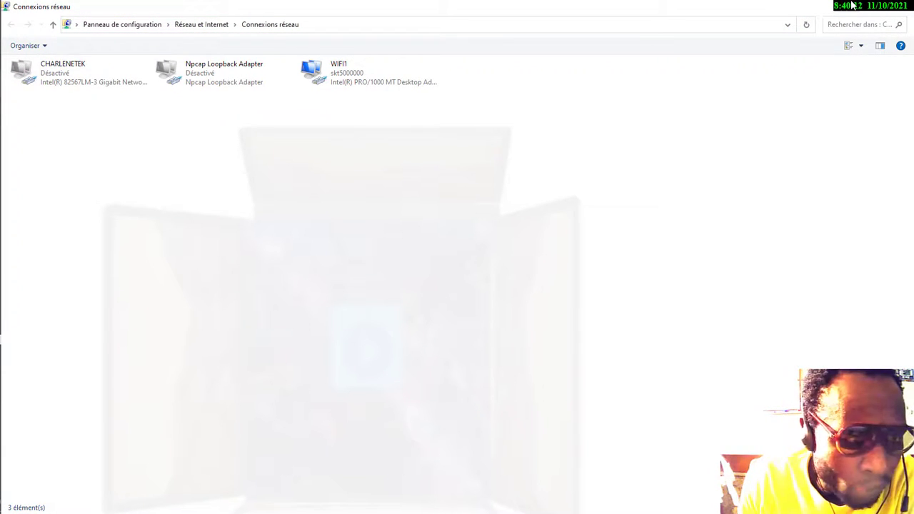
click(853, 7)
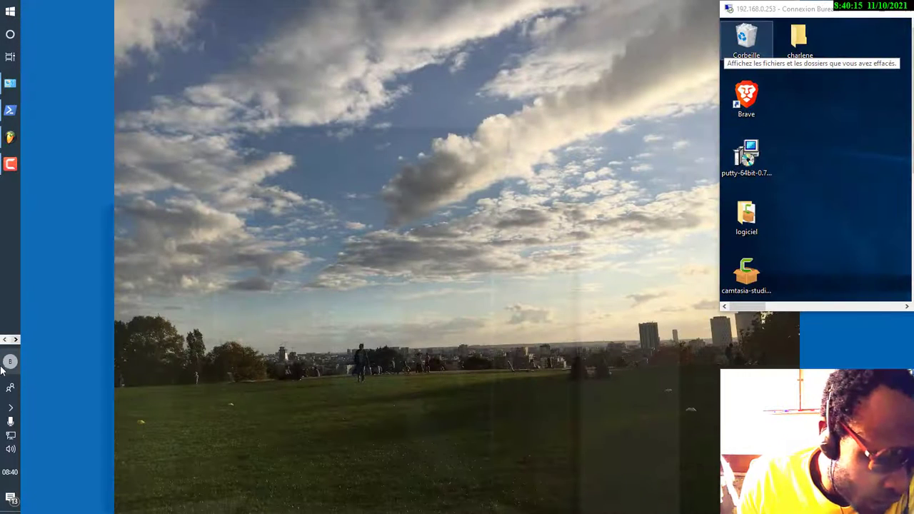
right_click(11, 435)
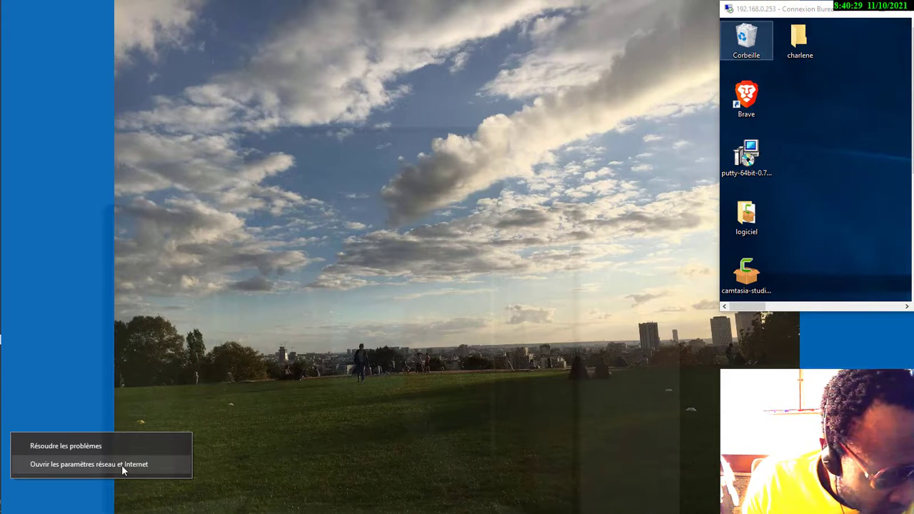
click(121, 465)
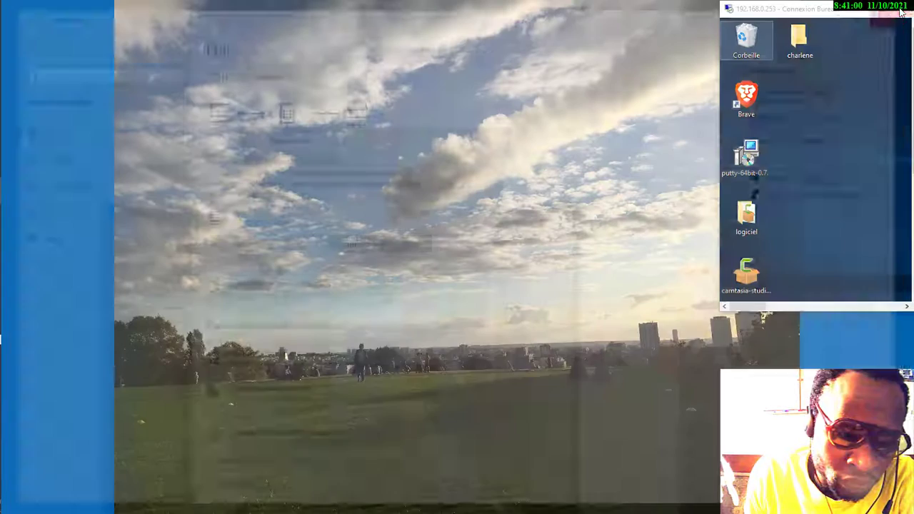
- Close Settings, check network status, move and minimize the remote session, then return to Firefox
click(899, 10)
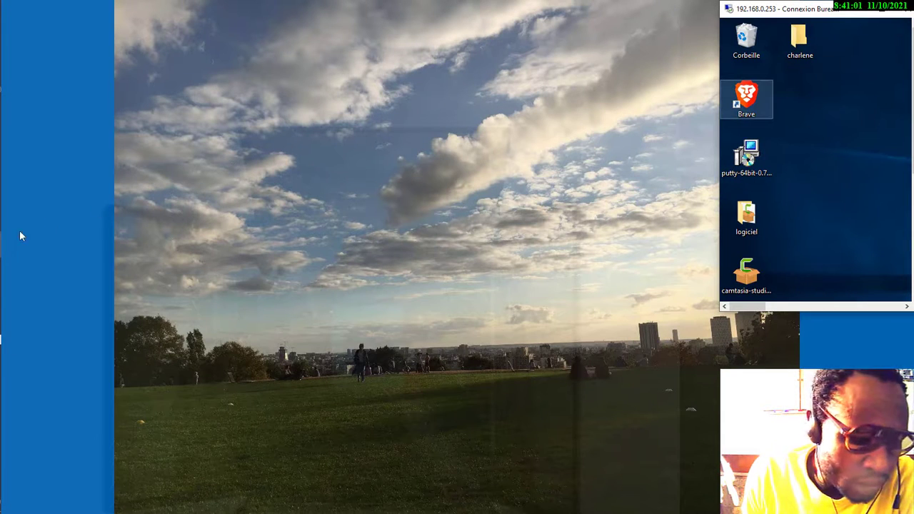
mouse_move(2, 349)
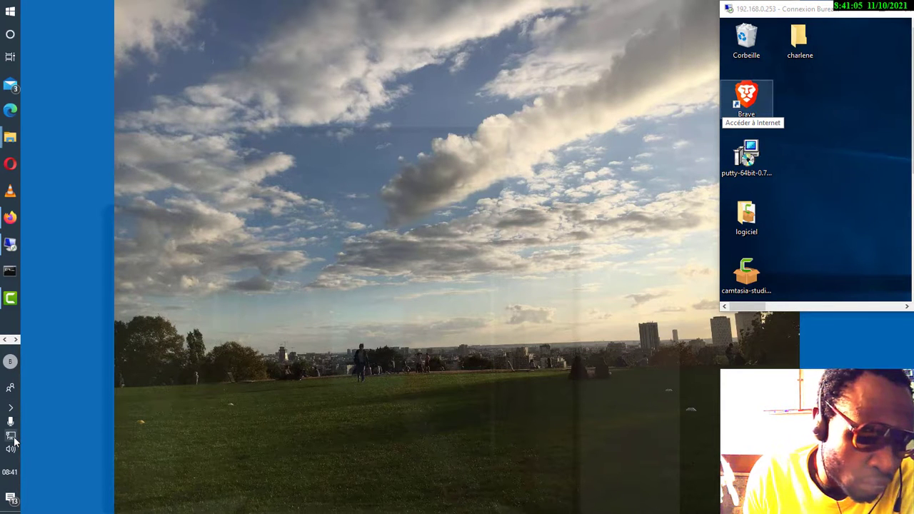
click(11, 436)
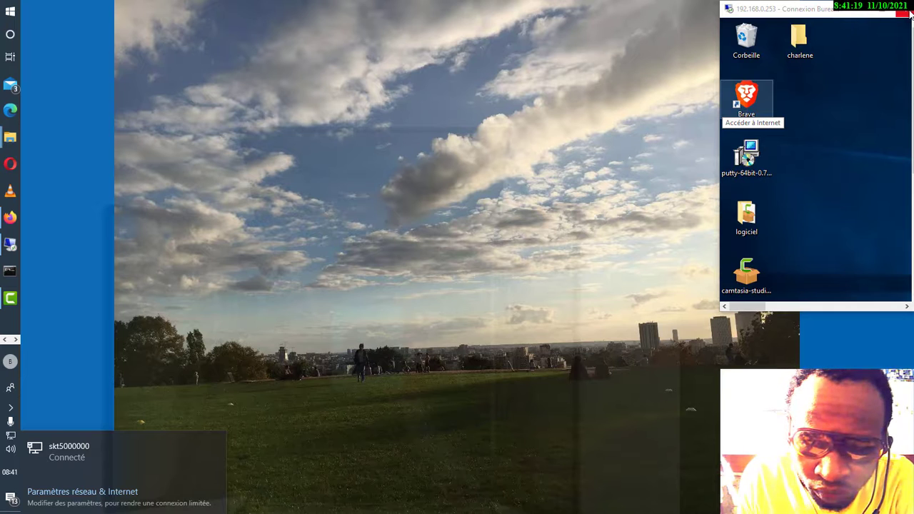
drag(803, 9, 573, 32)
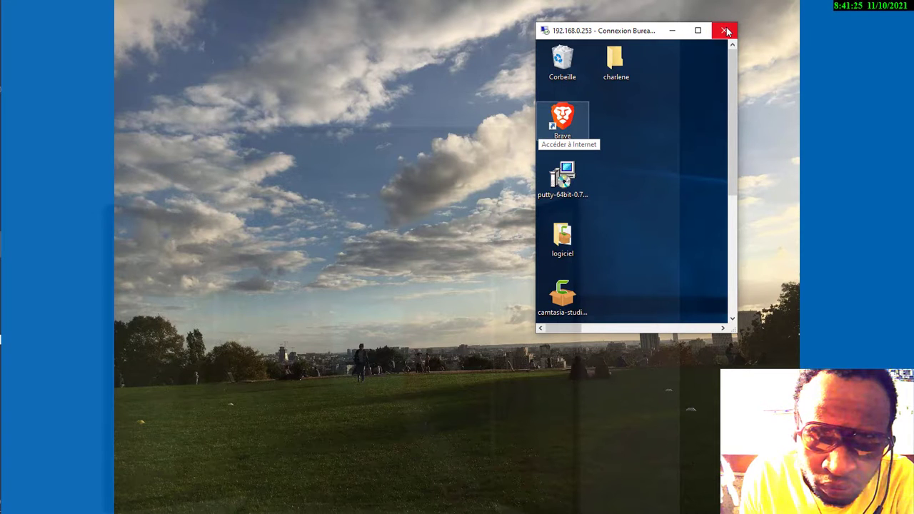
click(675, 31)
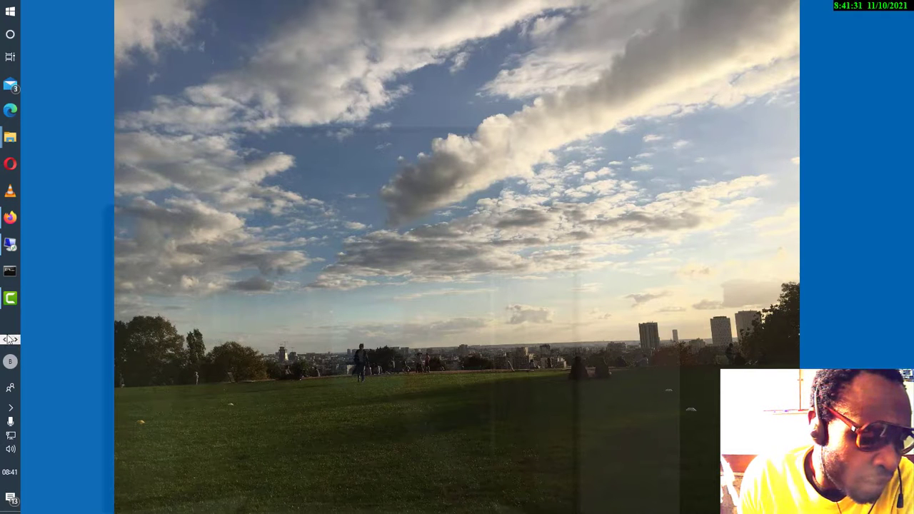
click(10, 217)
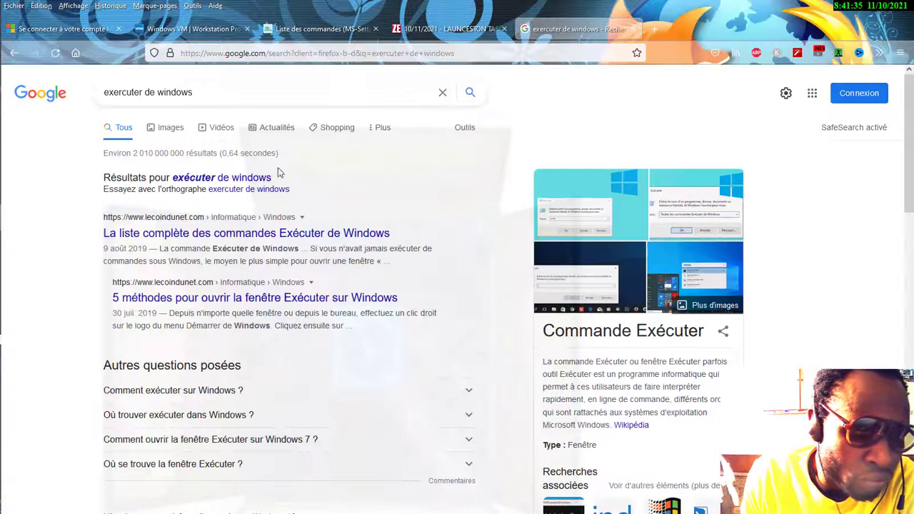
- Switch to the Malekal ms-settings tab and scroll down to the Réseau & Internet commands
click(326, 28)
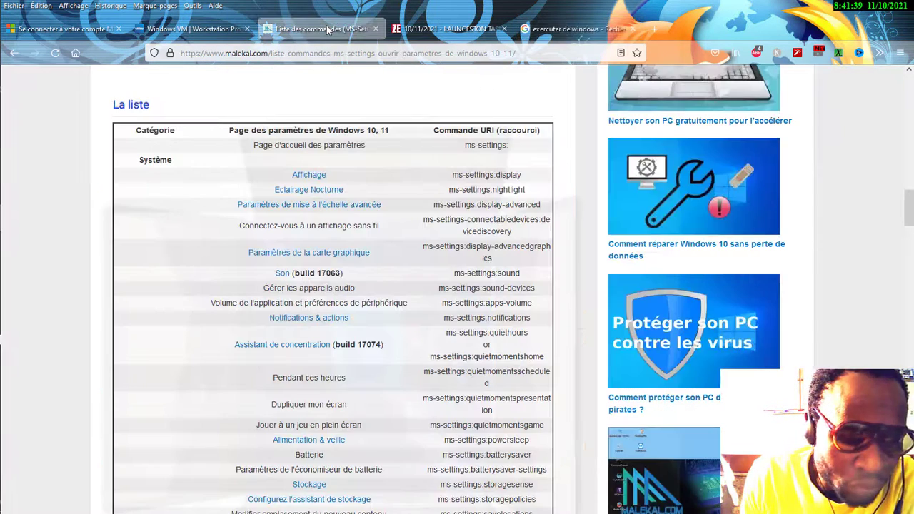
scroll(428, 193, up, 3)
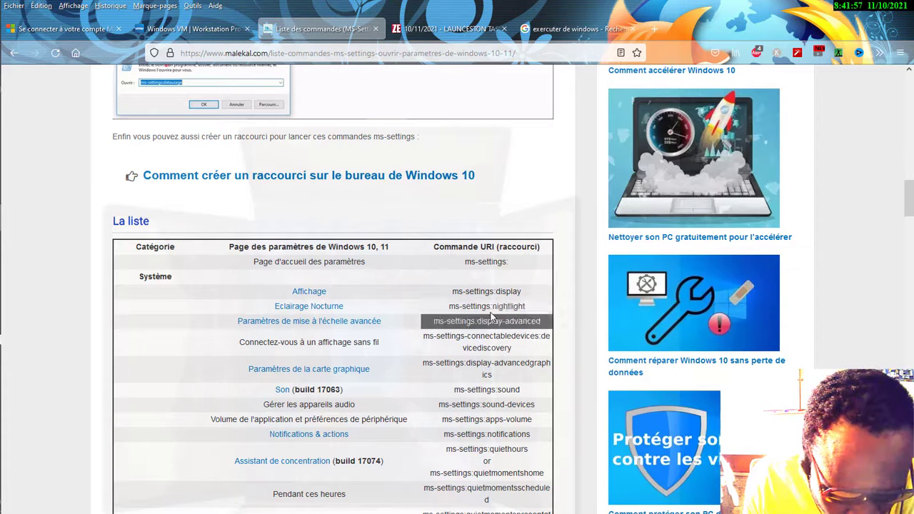
scroll(521, 318, down, 3)
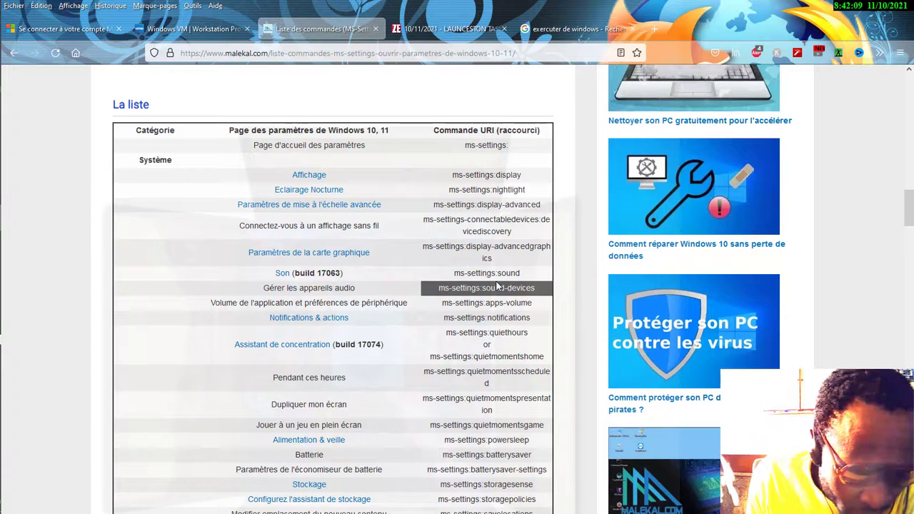
scroll(498, 286, down, 2)
scroll(497, 286, down, 1)
scroll(497, 286, down, 1)
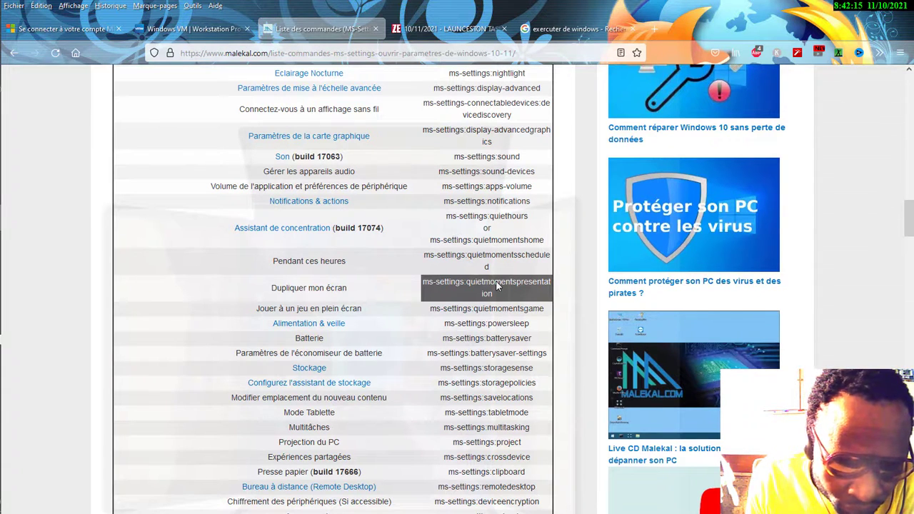
scroll(498, 282, down, 2)
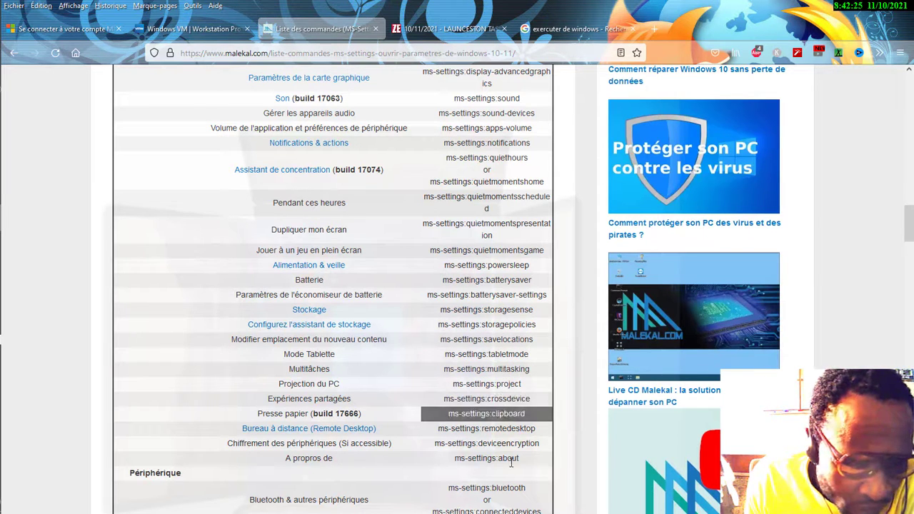
scroll(511, 469, down, 3)
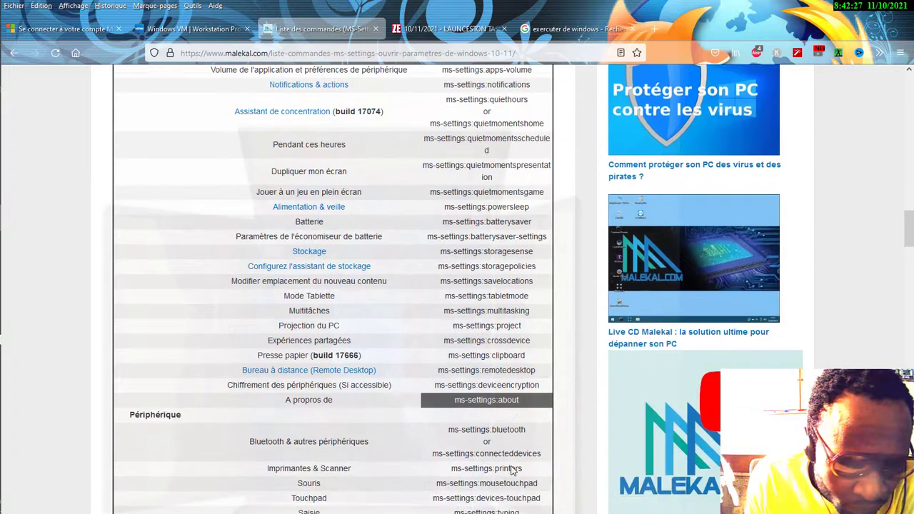
scroll(511, 466, down, 3)
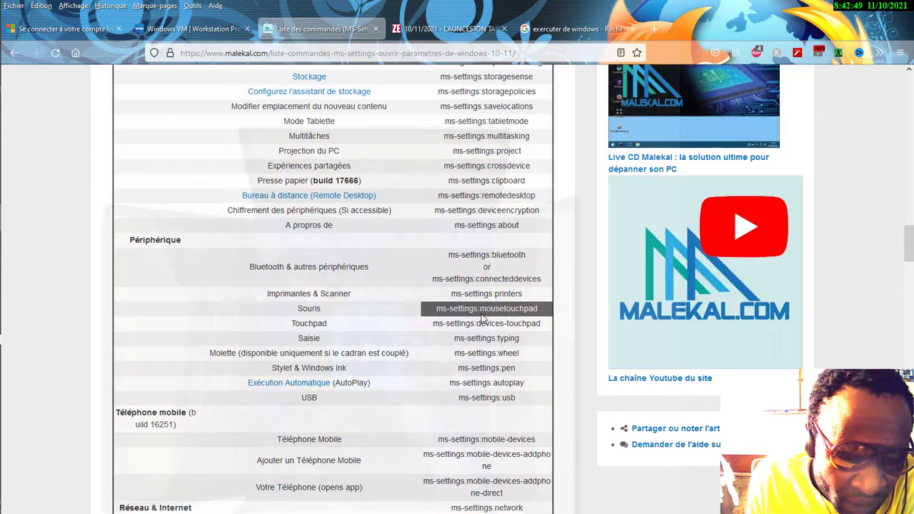
scroll(489, 335, down, 5)
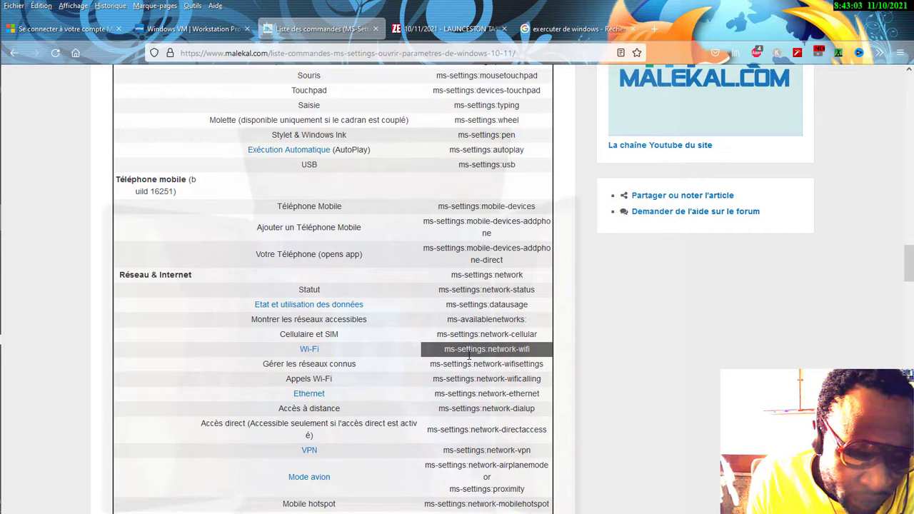
mouse_move(2, 341)
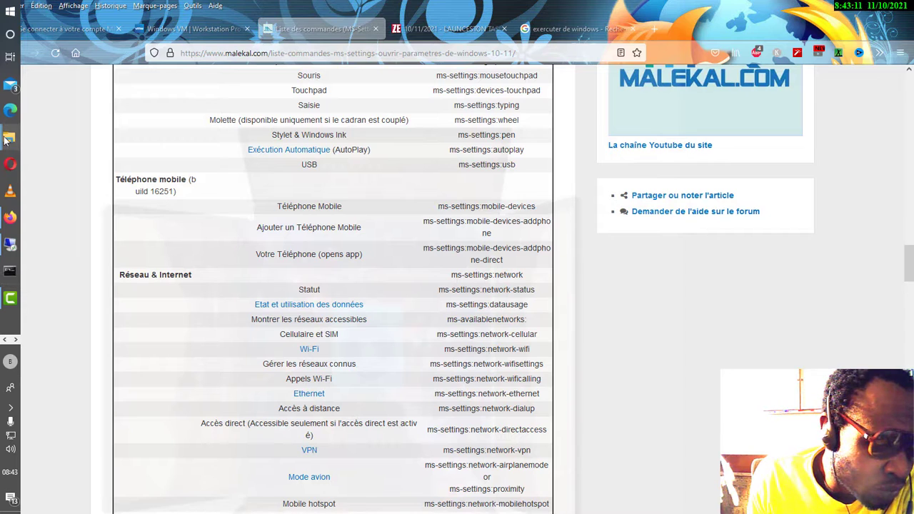
- Close the File Explorer, KMS Tools Portable and FL Studio windows from their taskbar previews
mouse_move(7, 138)
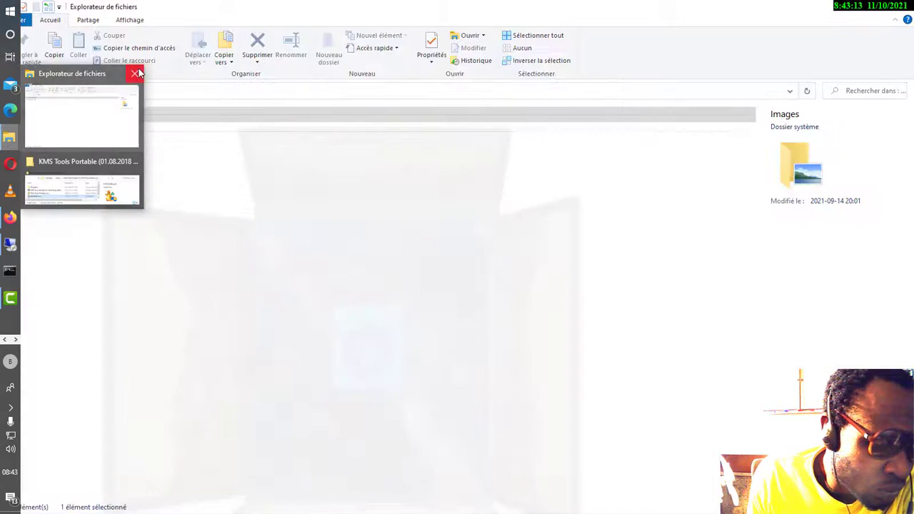
click(137, 71)
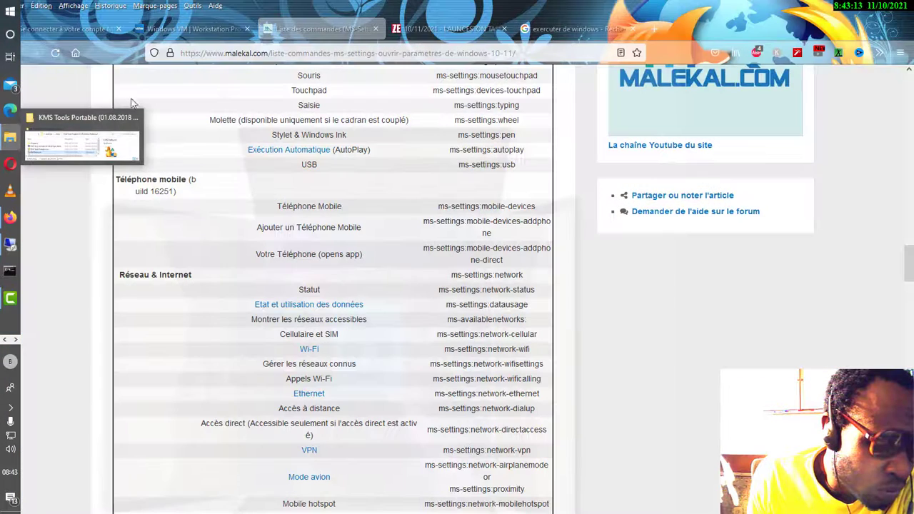
click(135, 118)
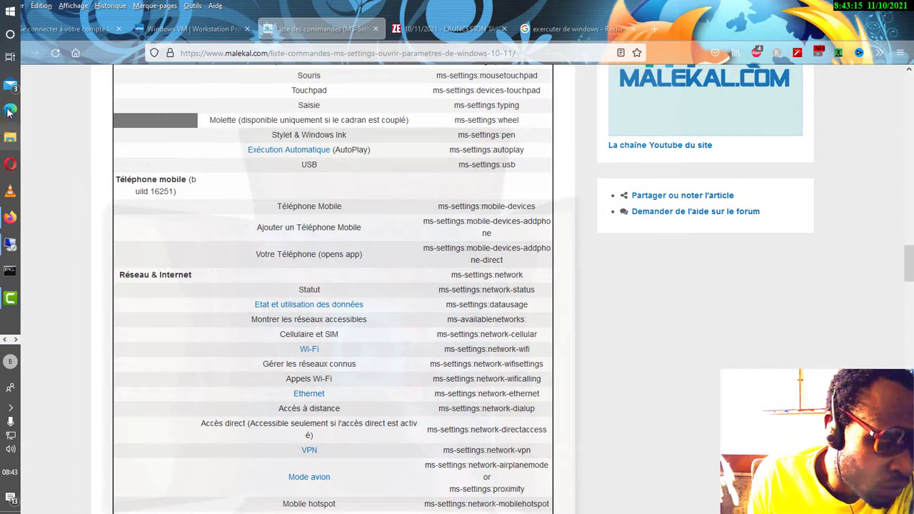
mouse_move(13, 220)
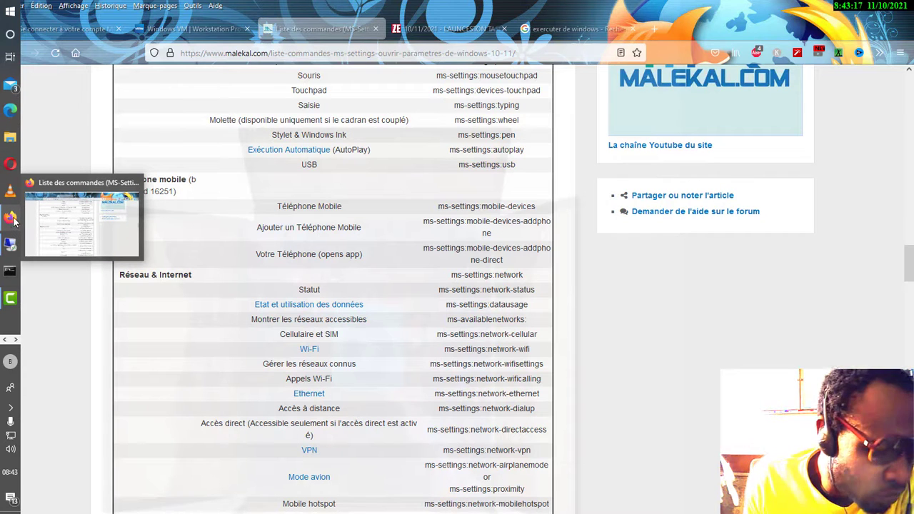
click(15, 341)
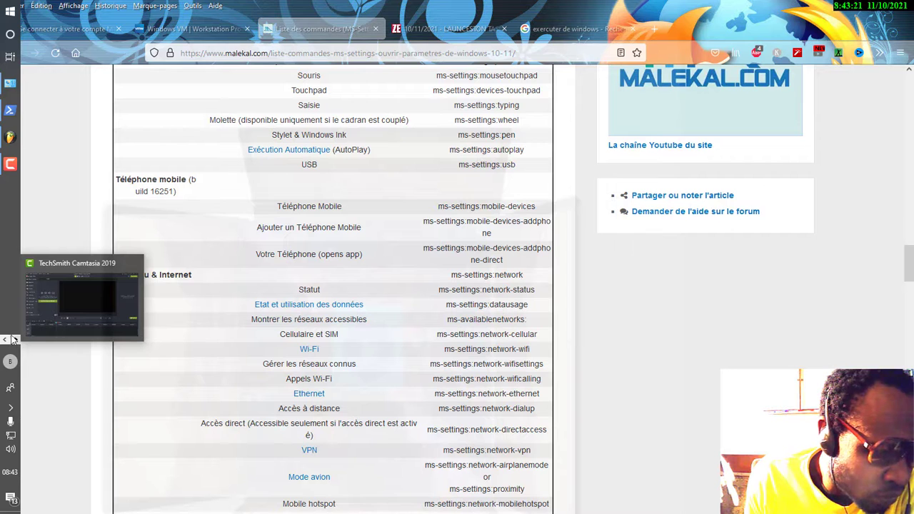
mouse_move(9, 137)
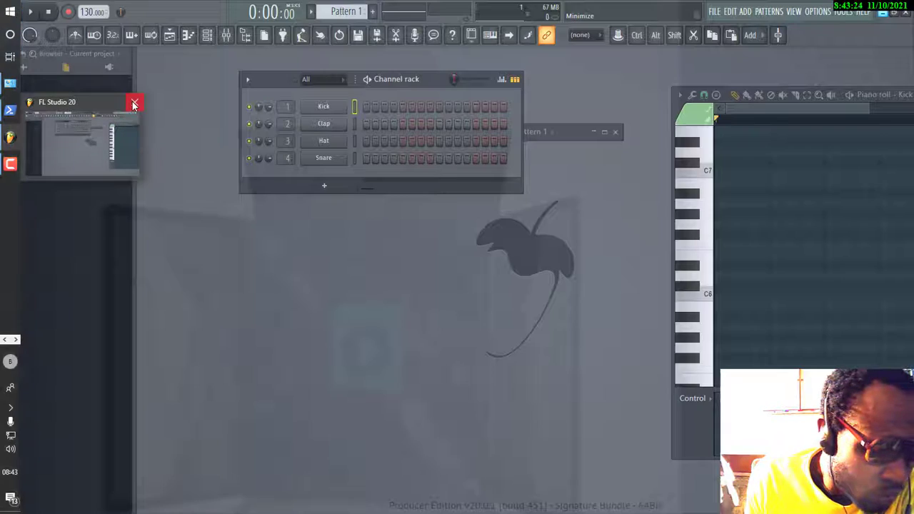
click(133, 105)
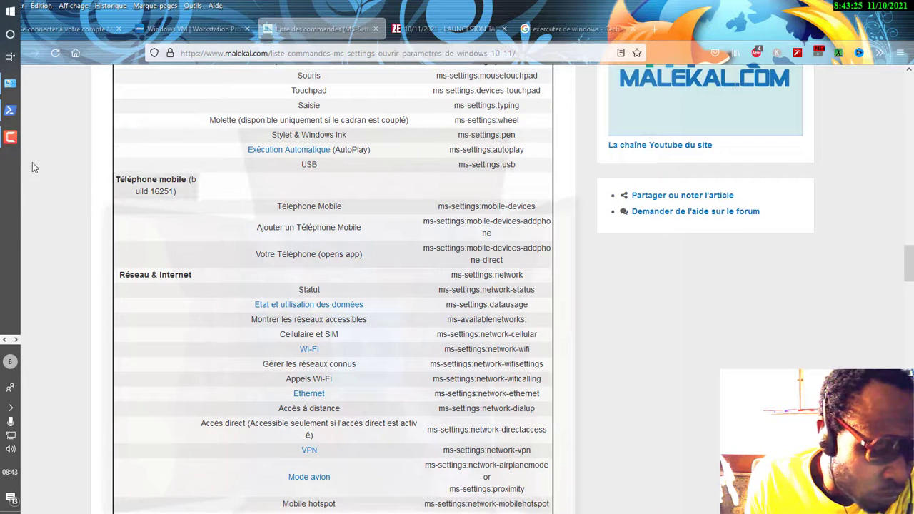
- Close the administrator PowerShell and Network and Sharing Center windows
mouse_move(11, 114)
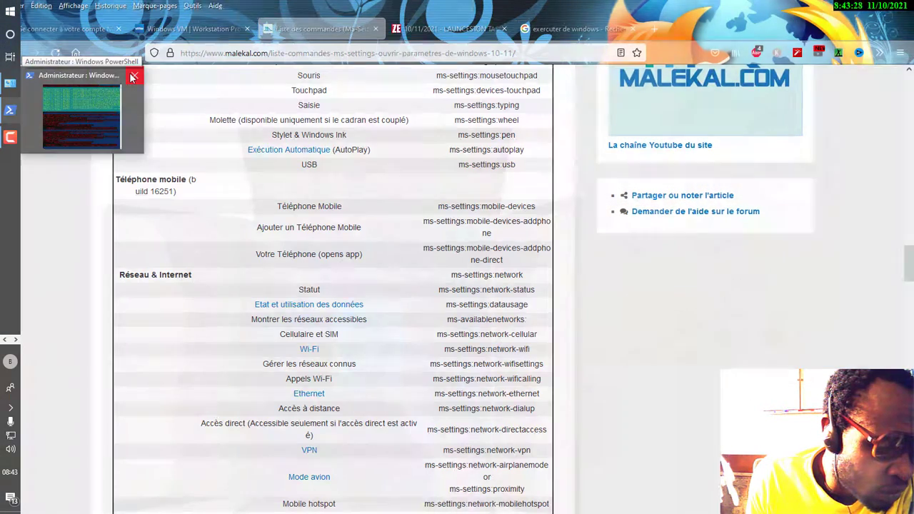
click(133, 77)
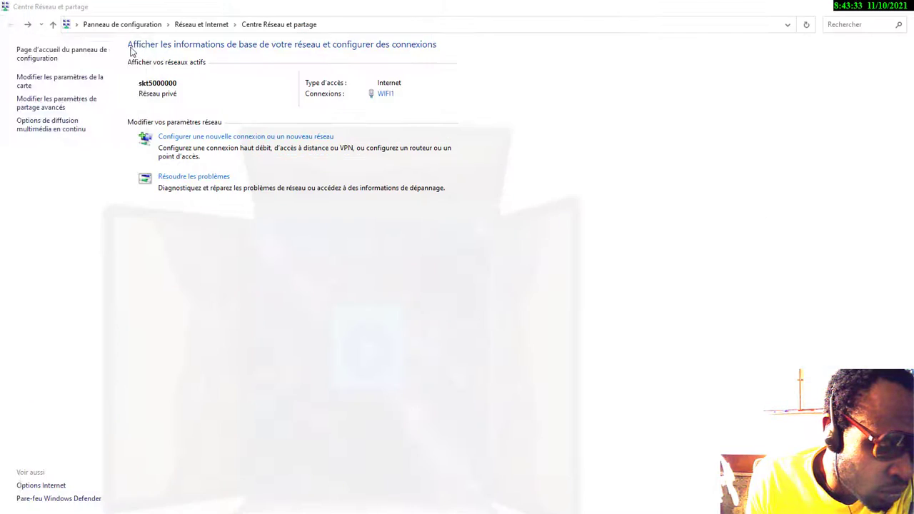
click(133, 52)
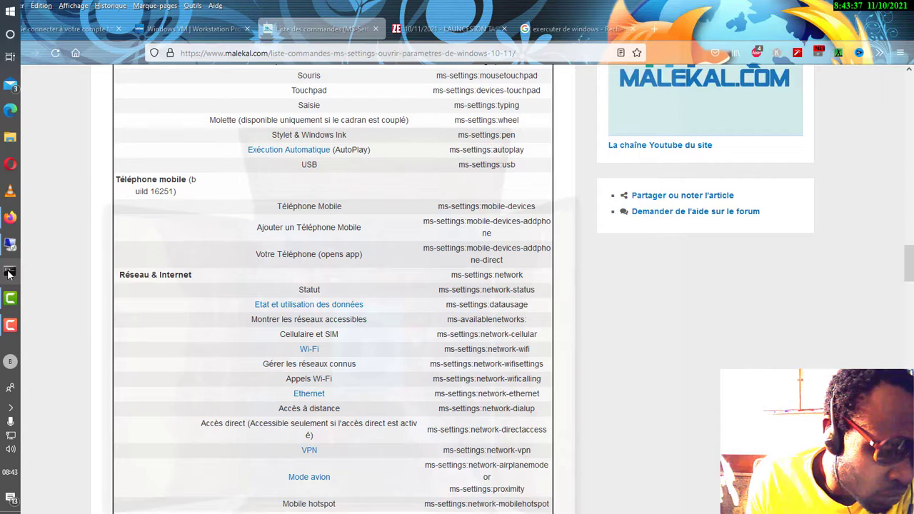
mouse_move(9, 246)
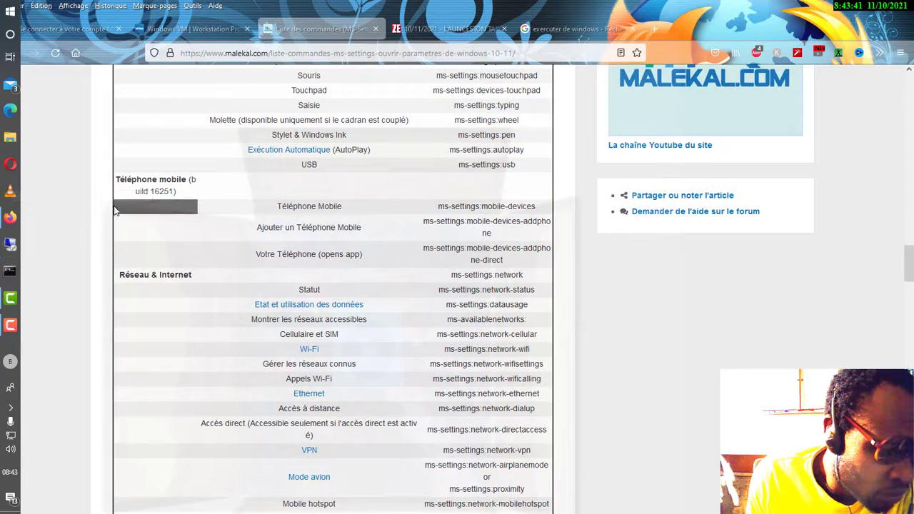
mouse_move(8, 208)
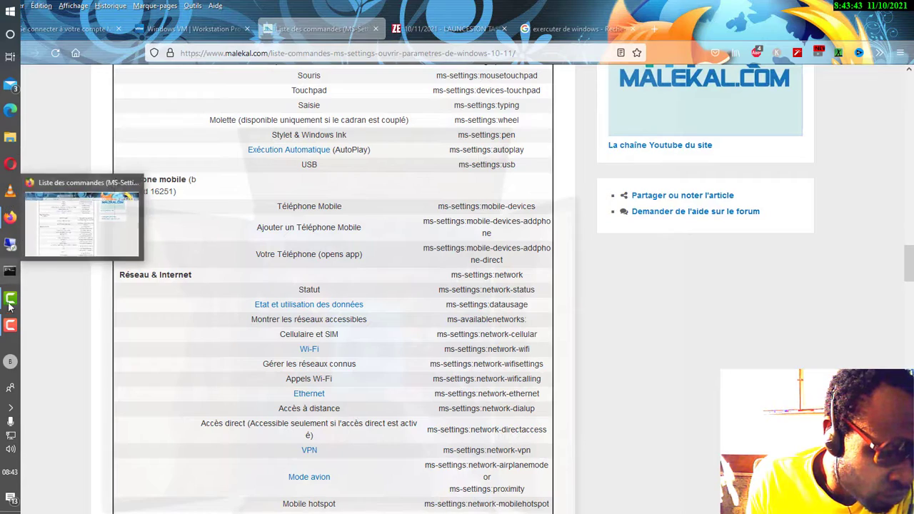
mouse_move(10, 297)
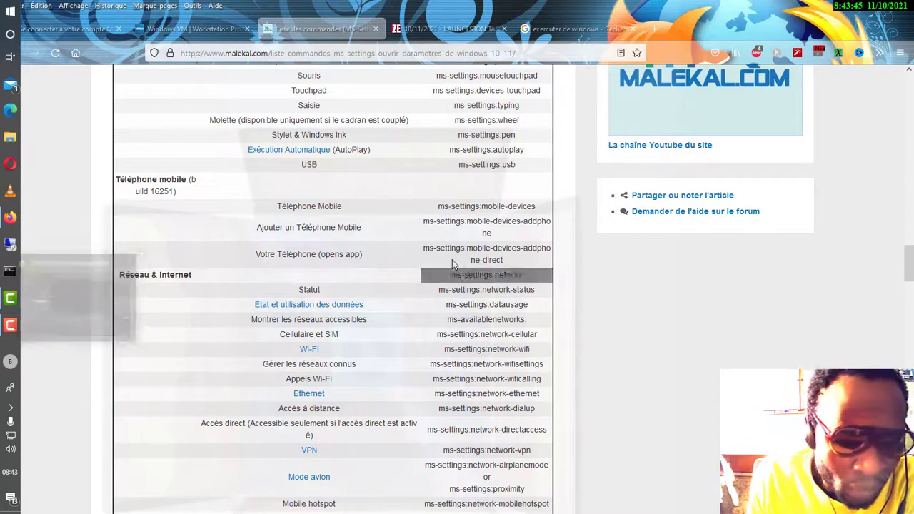
scroll(456, 264, up, 5)
- Scroll the Malekal command table and select some of its cells
scroll(461, 268, up, 10)
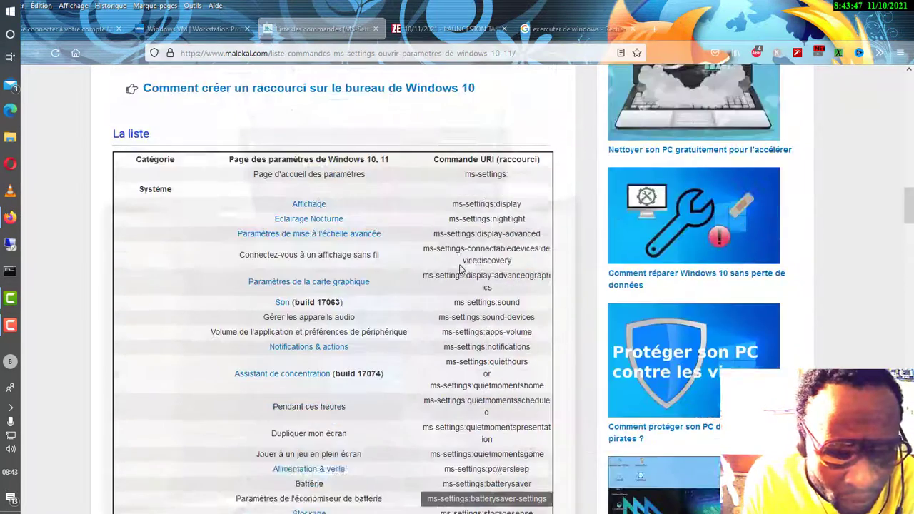
scroll(465, 307, down, 2)
scroll(465, 307, down, 1)
drag(500, 303, 309, 315)
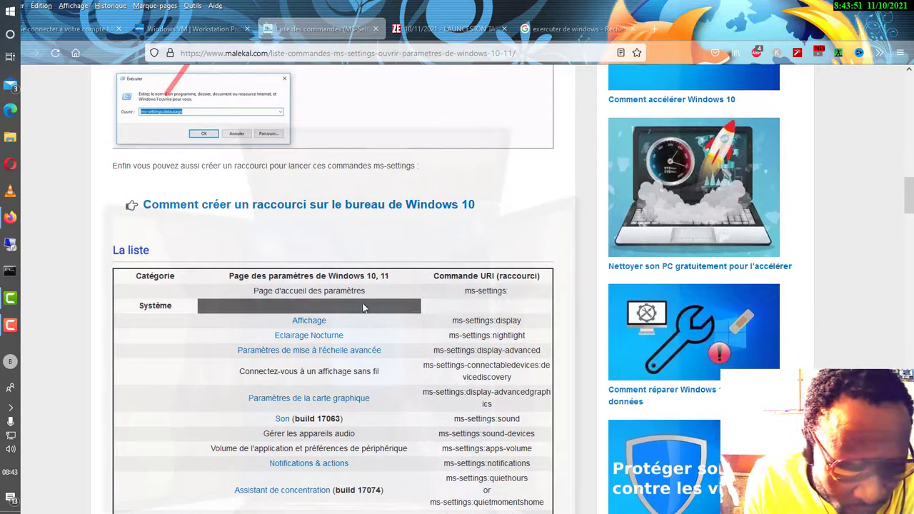
drag(457, 298, 529, 282)
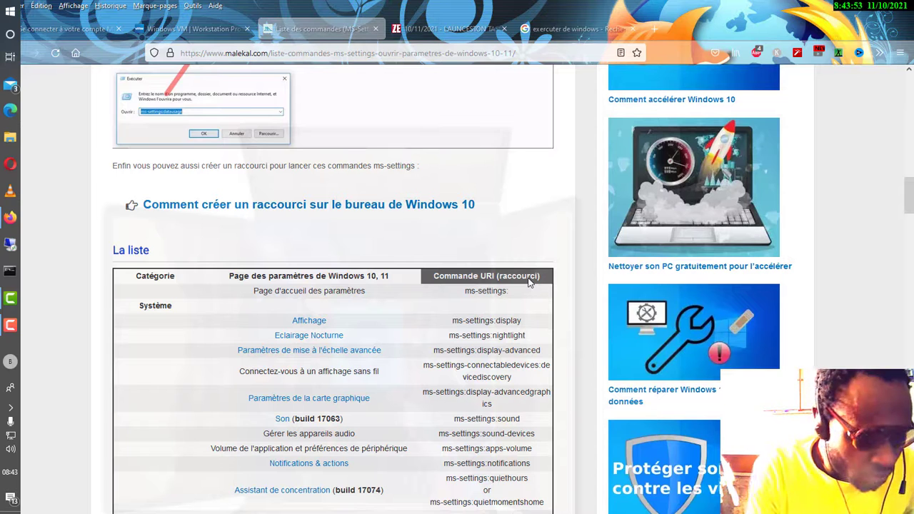
- Open the Run box, still holding ncpa.cpl, and drag it over the command list
key(super+r)
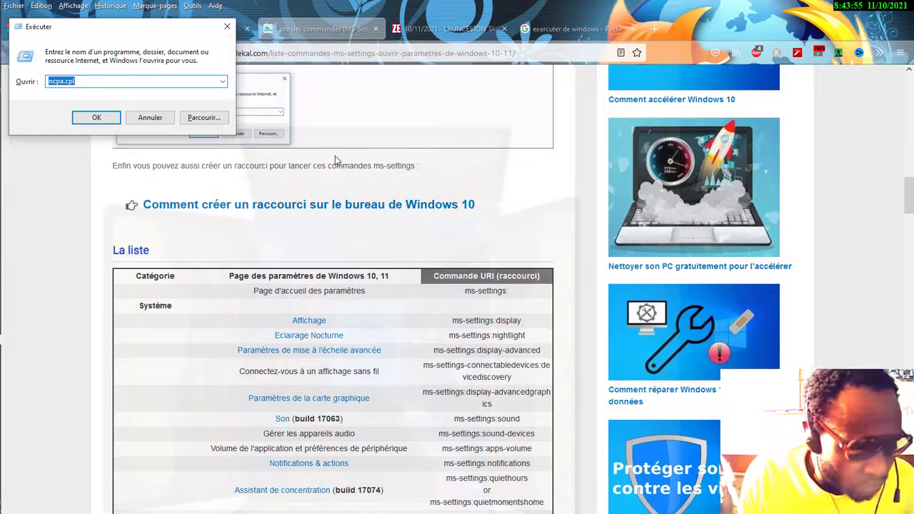
drag(170, 28, 469, 154)
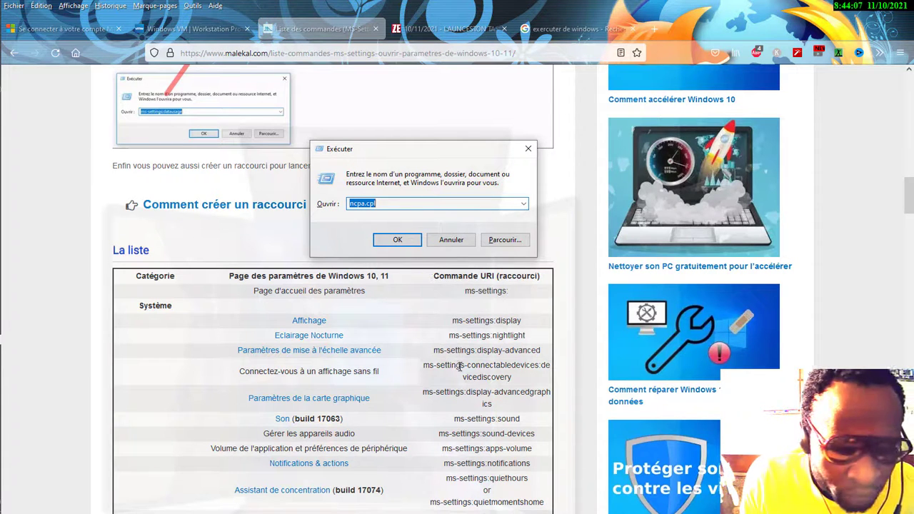
scroll(483, 400, down, 2)
- Type ms-settings:display into the Run box, correcting the 'dispauy' typo
scroll(482, 412, down, 1)
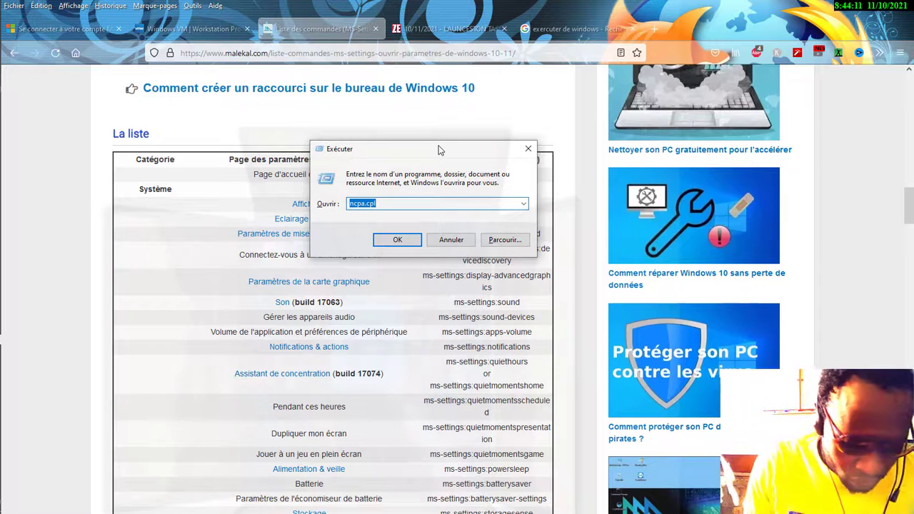
text(ms-settings:)
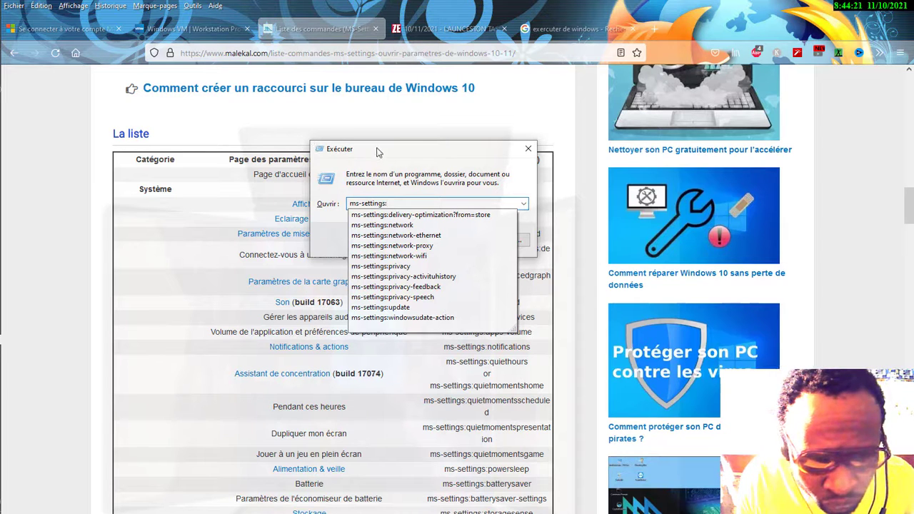
drag(417, 152, 459, 124)
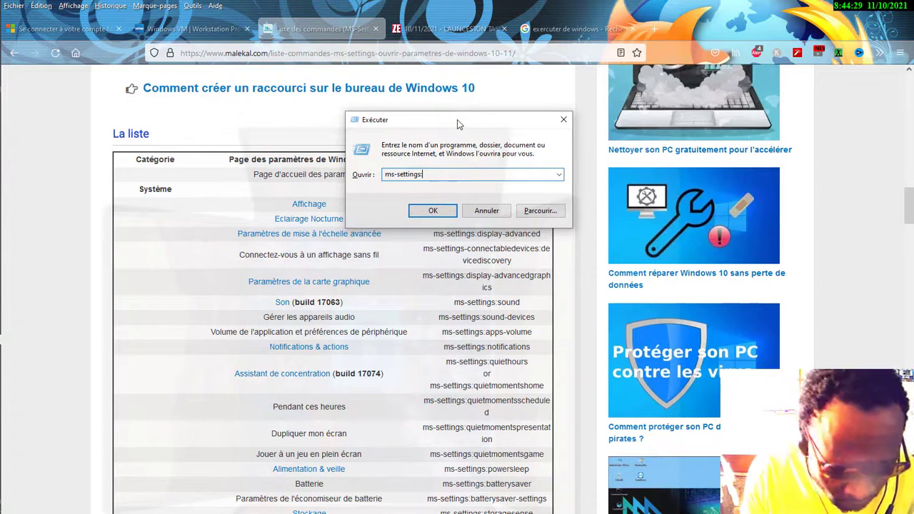
text(disp)
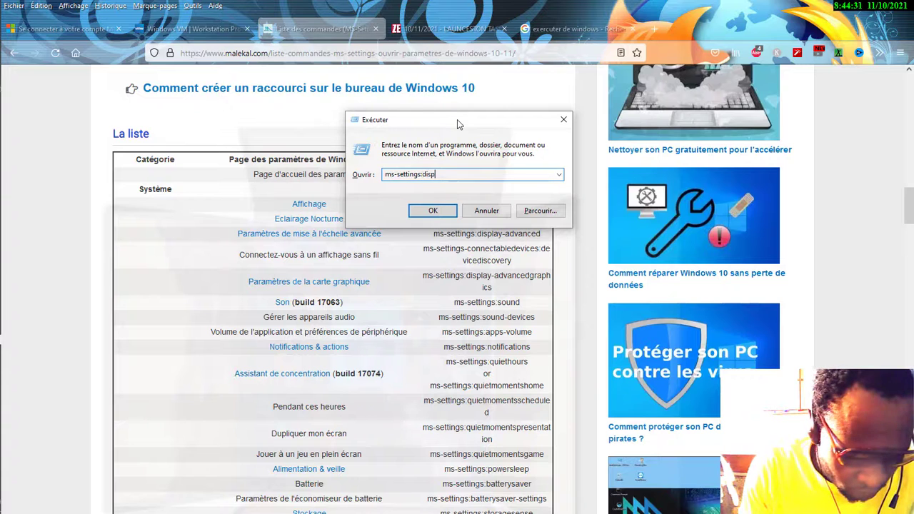
text(auy)
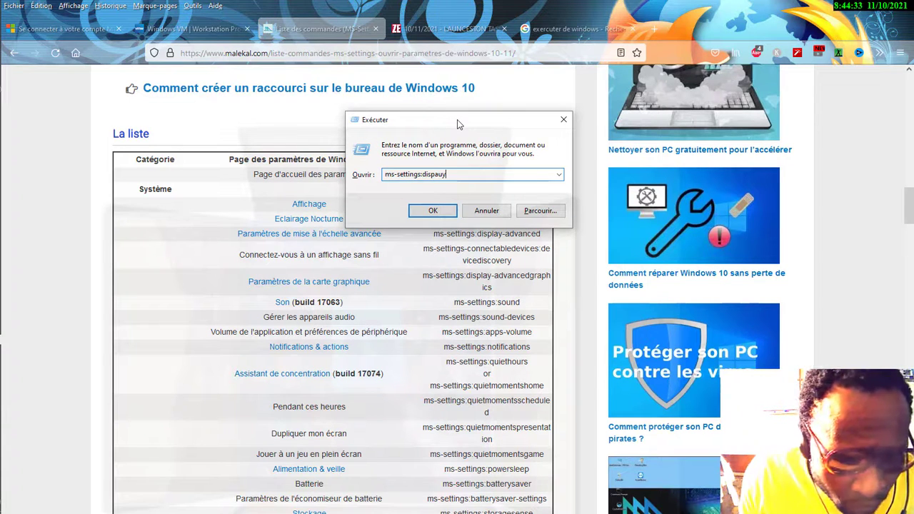
key(BackSpace)
key(BackSpace)
key(BackSpace)
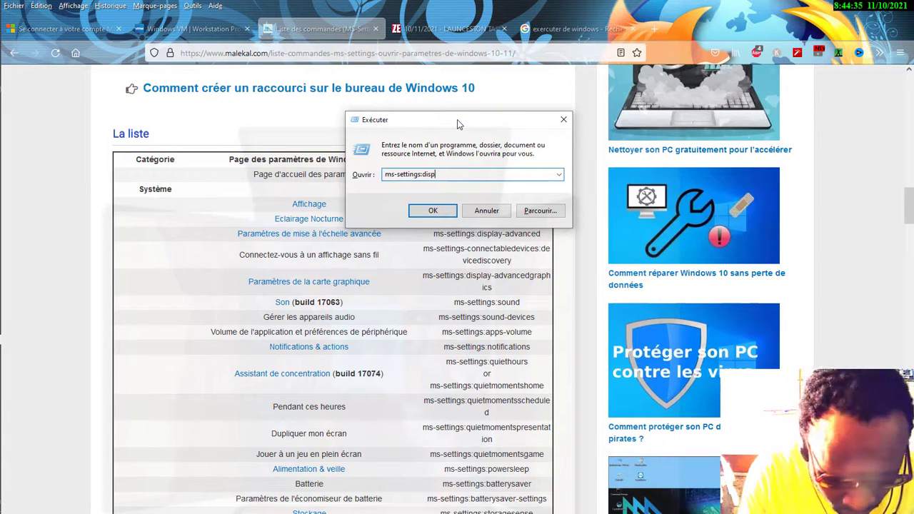
text(lay)
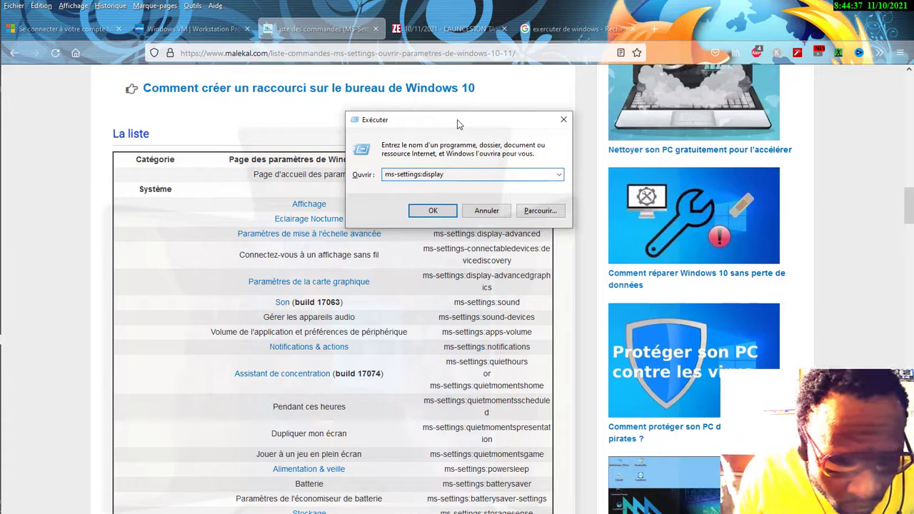
- Run ms-settings:display to open Affichage, then minimise Settings and Firefox to reveal the desktop
click(431, 212)
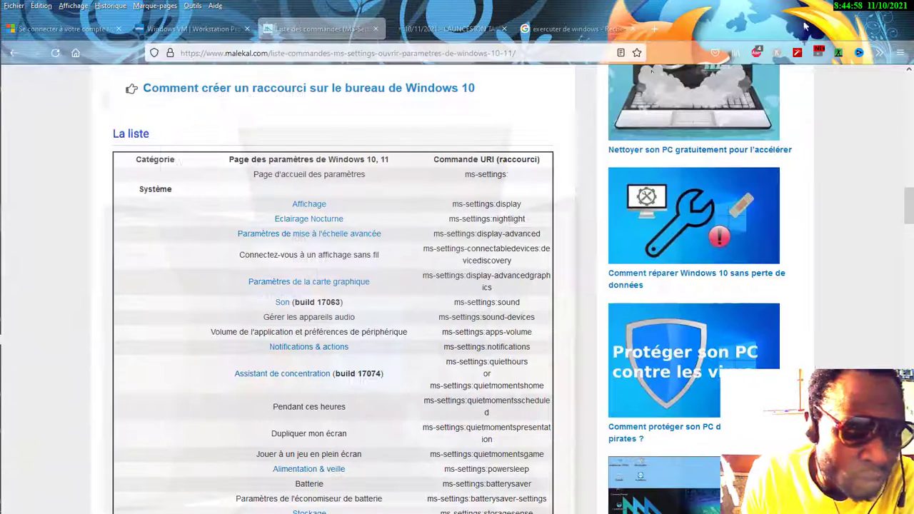
click(854, 11)
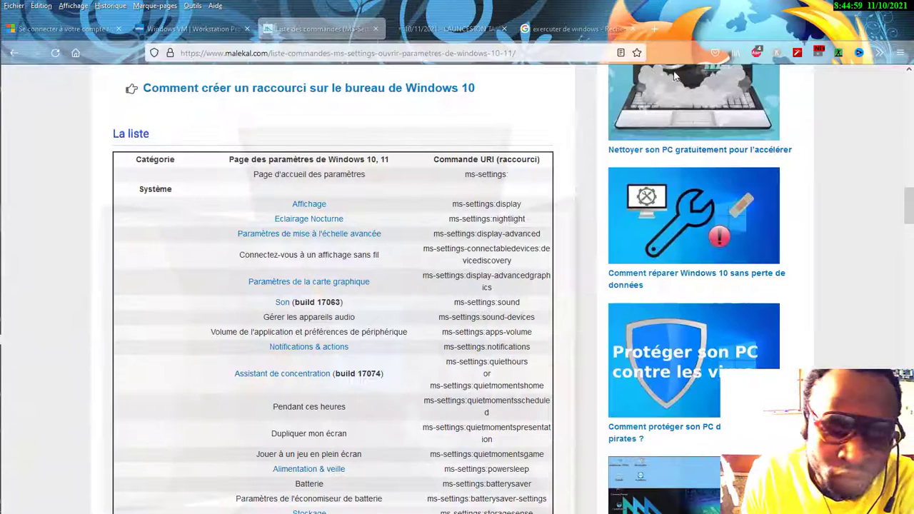
click(846, 8)
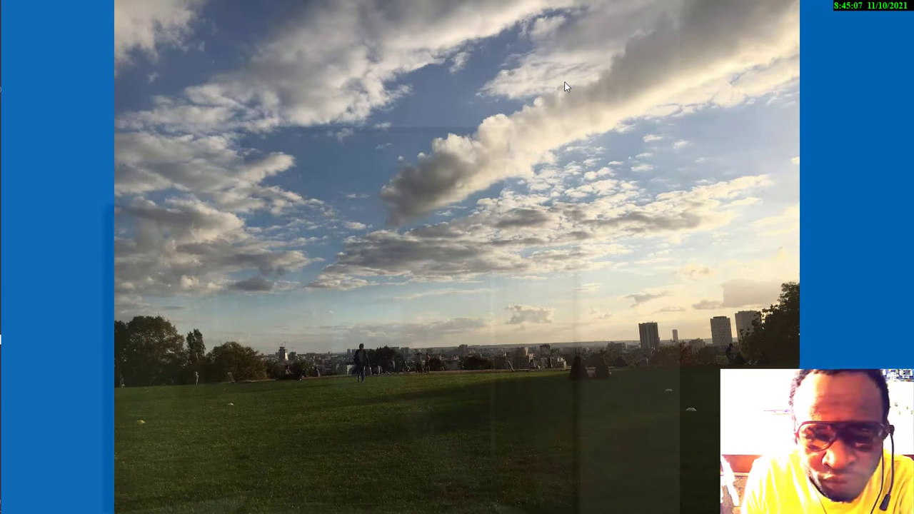
right_click(564, 83)
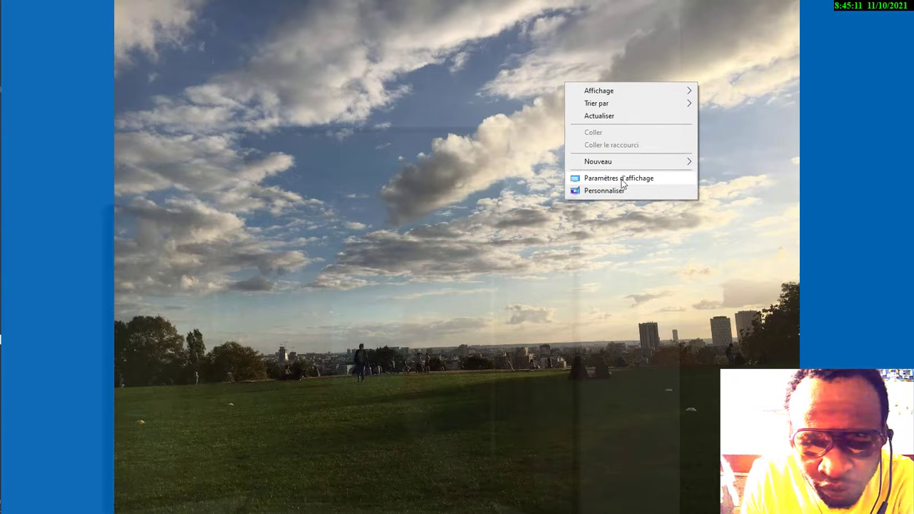
- Restore the minimised Affichage Settings window from the taskbar, close it, and bring Firefox back
click(742, 170)
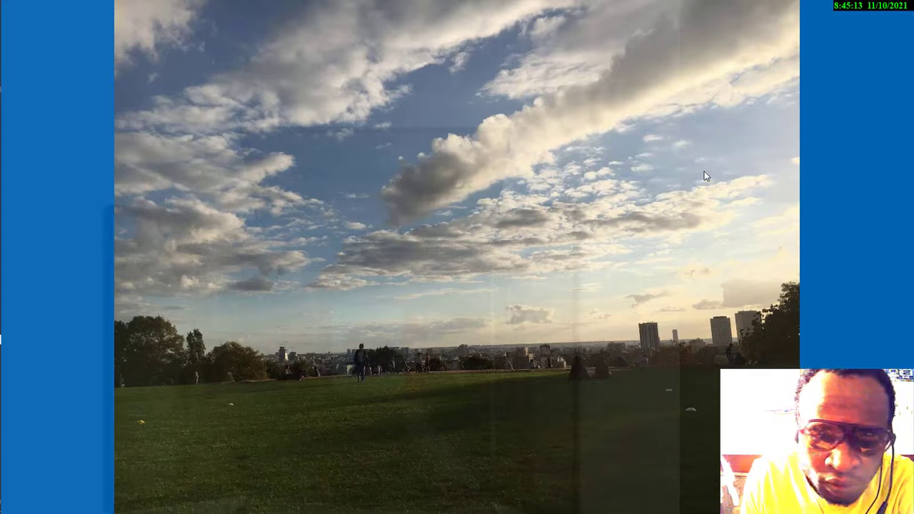
mouse_move(8, 298)
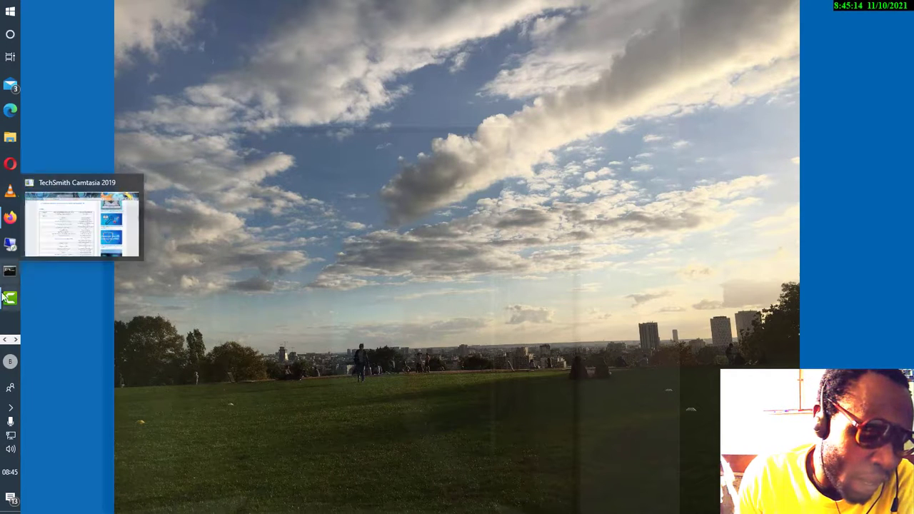
click(14, 341)
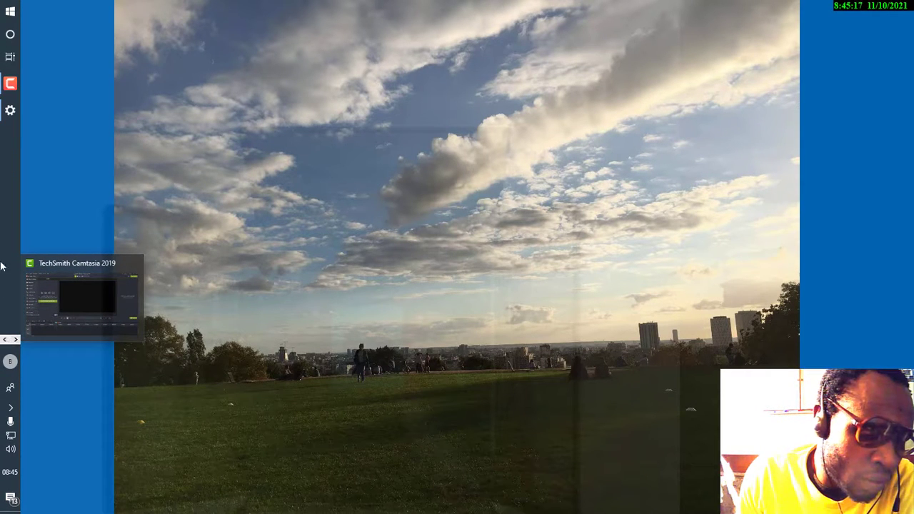
click(5, 340)
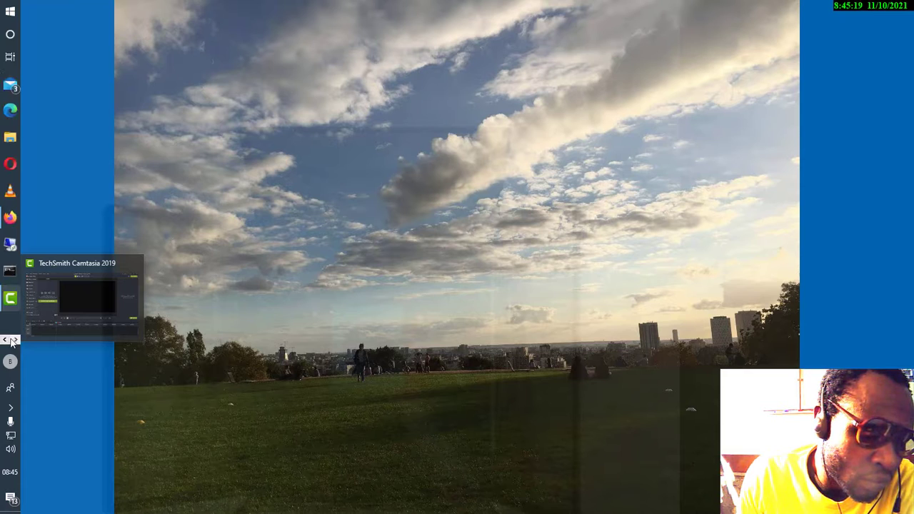
click(15, 340)
click(9, 111)
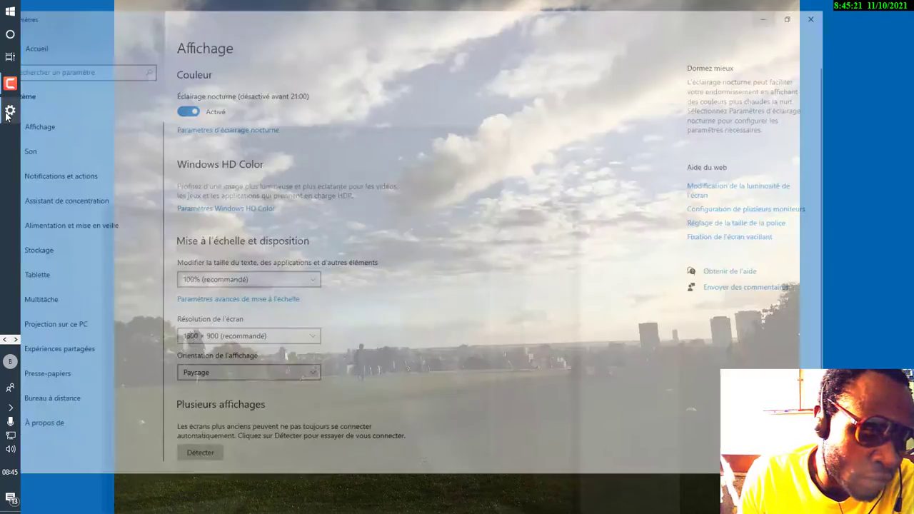
click(899, 7)
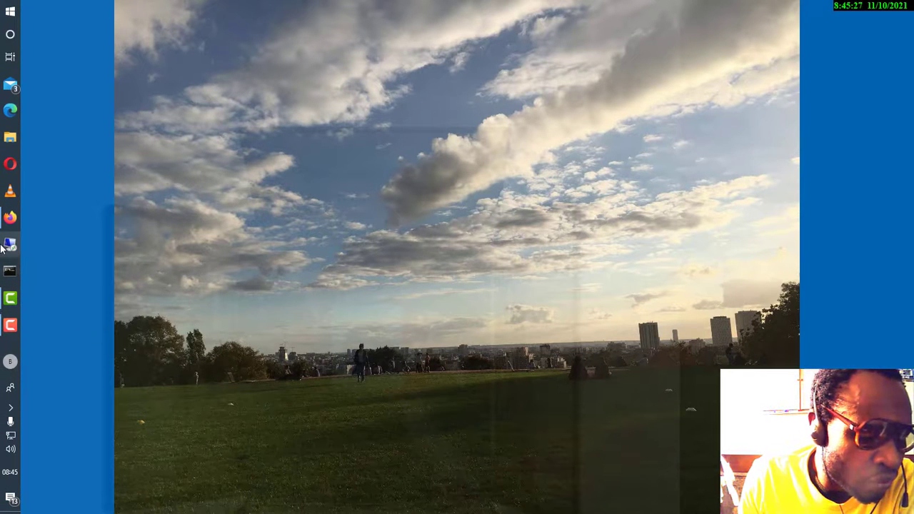
mouse_move(9, 224)
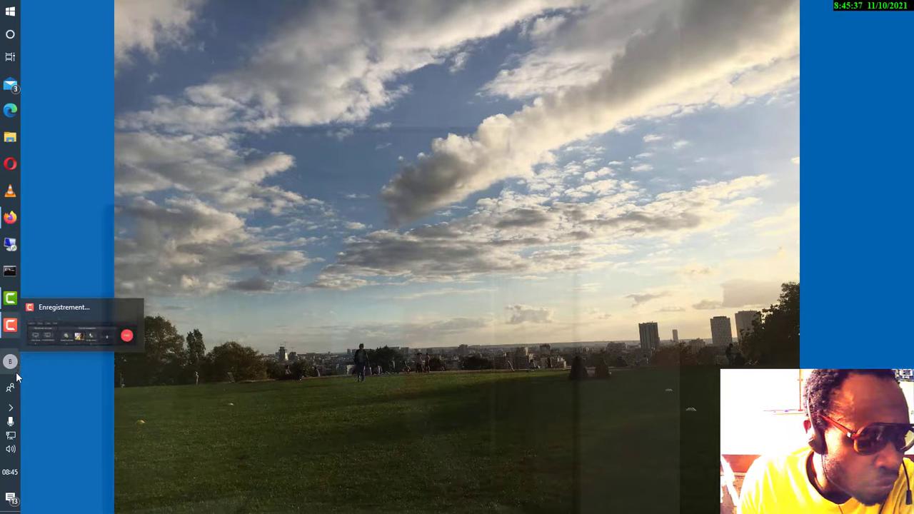
click(10, 217)
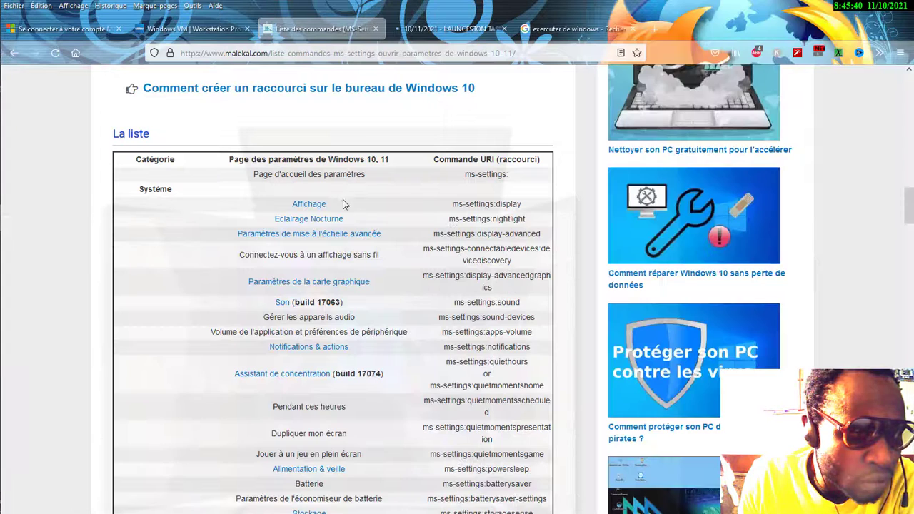
- Select the Affichage and Eclairage Nocturne entries in the table, then reopen the Run dialog
triple_click(342, 205)
triple_click(403, 218)
key(super+r)
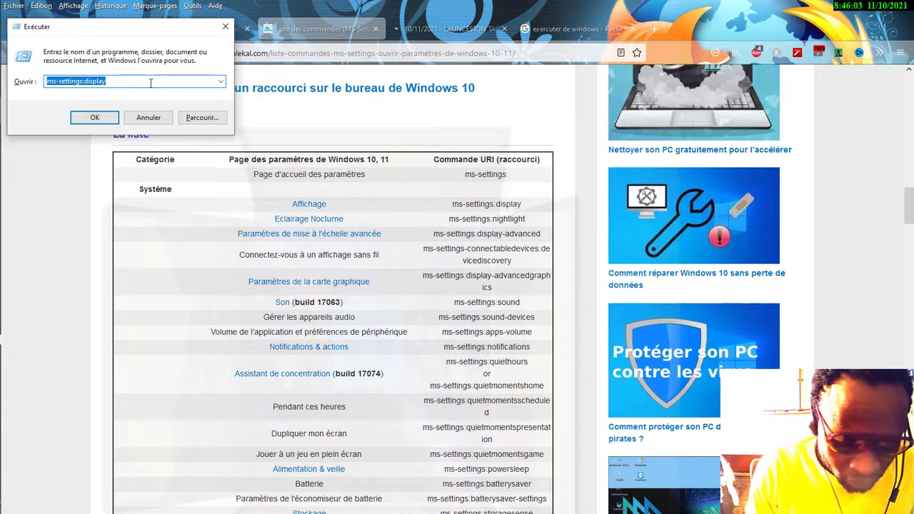
- Run ms-settings:display-advanced from the Run box, then close the Settings window it opens
text(ms)
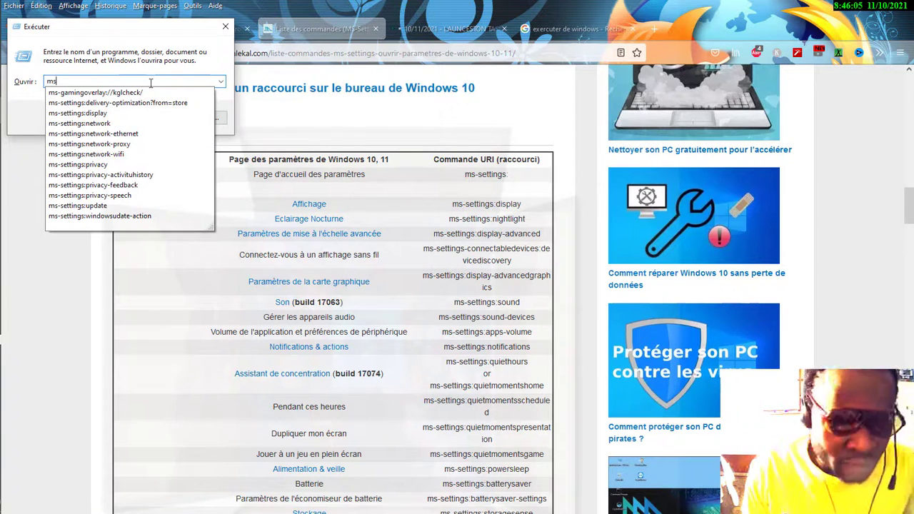
text(-)
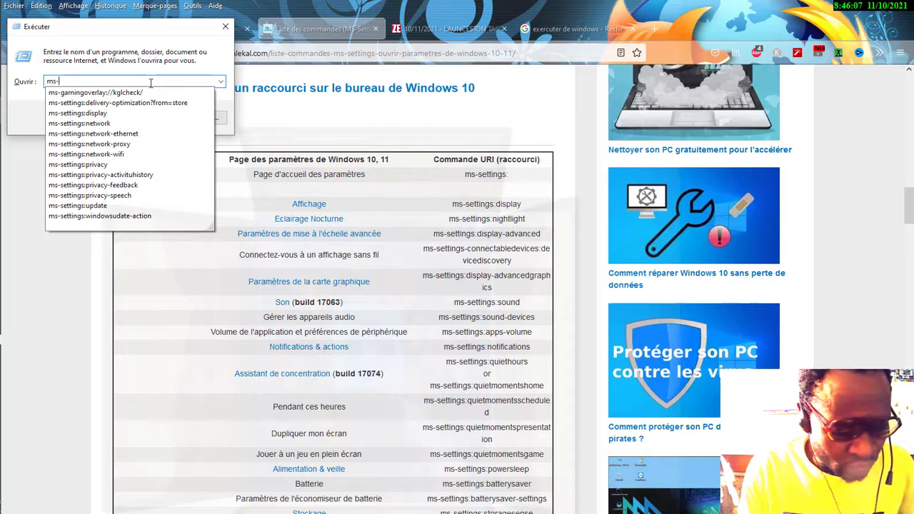
text(sett)
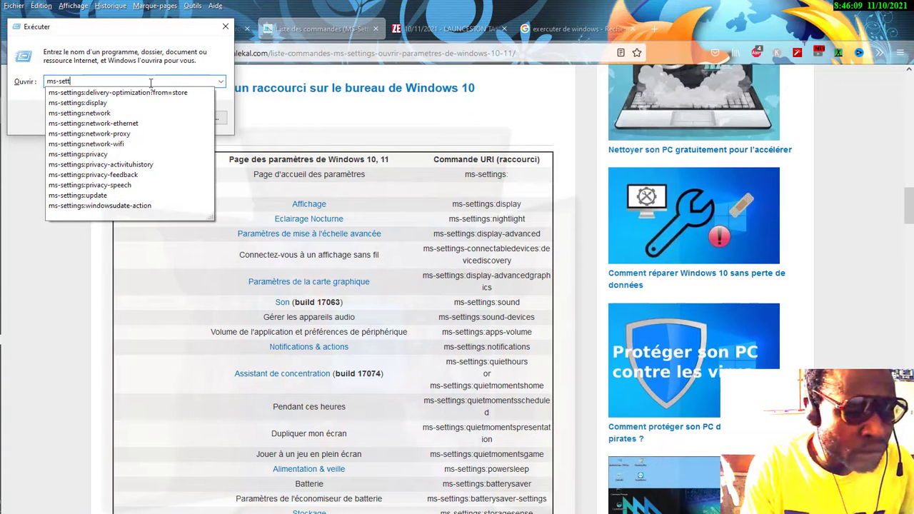
text(ings)
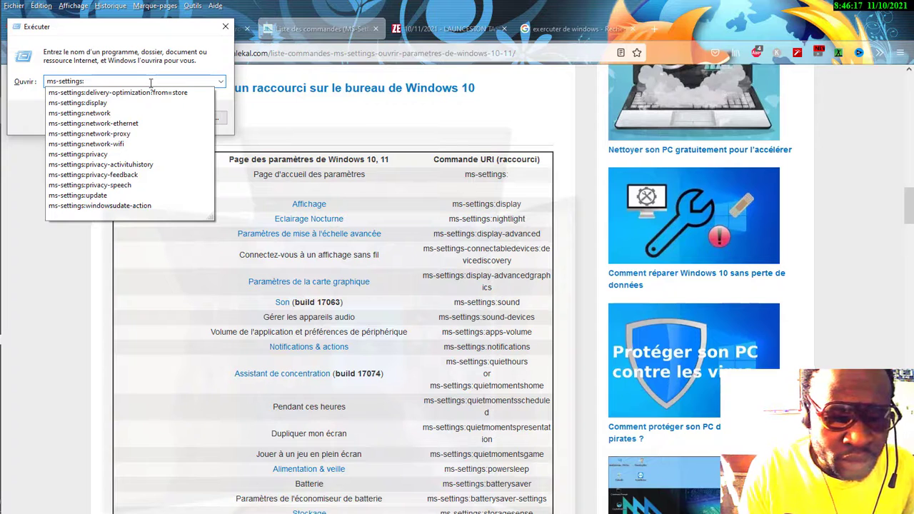
text(:d)
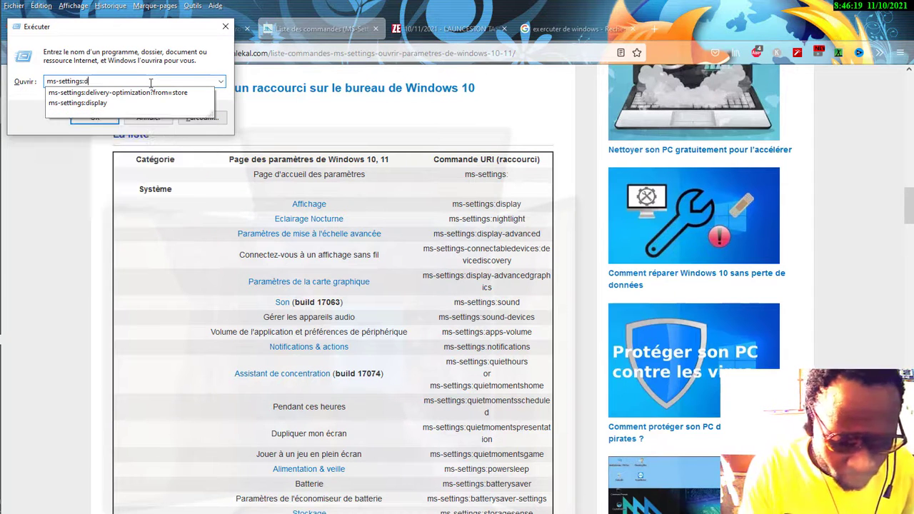
text(isplay-adv)
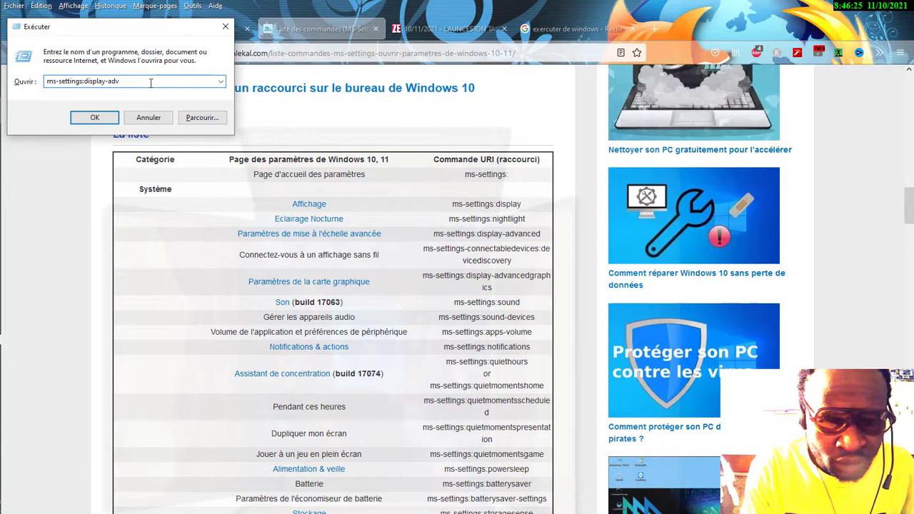
text(a)
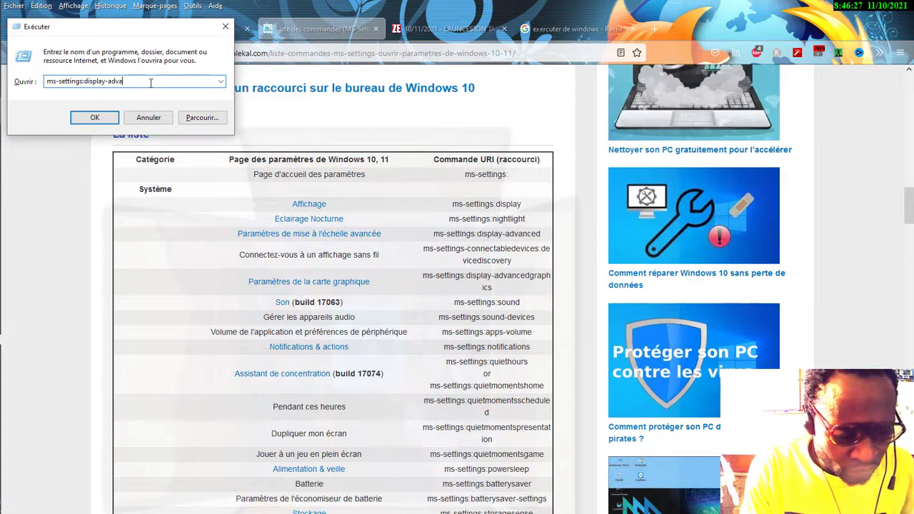
text(nced)
key(Return)
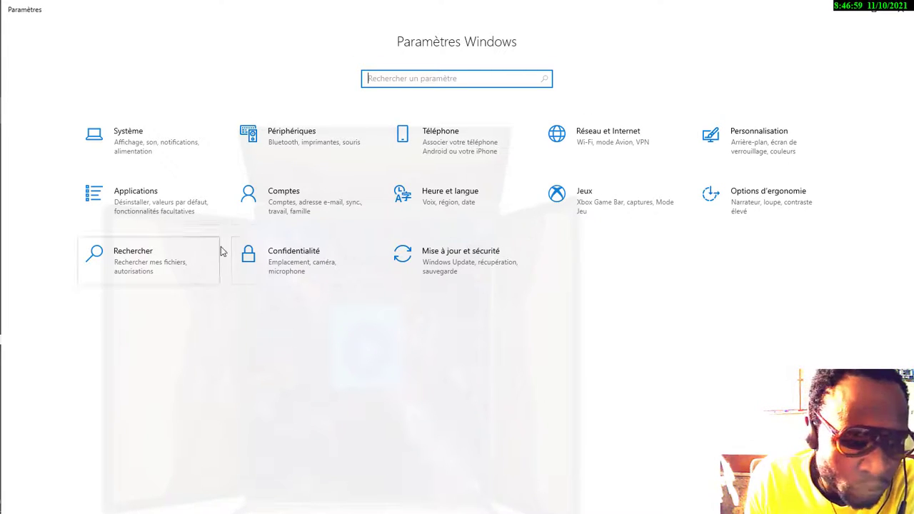
click(898, 12)
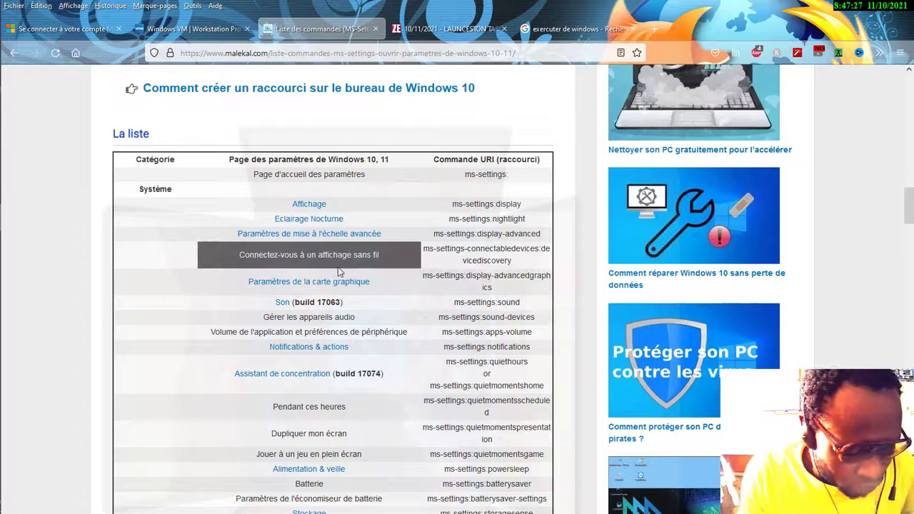
- Append 'graph' to the ms-settings:display-advanced command in the Run box and run it
key(super+r)
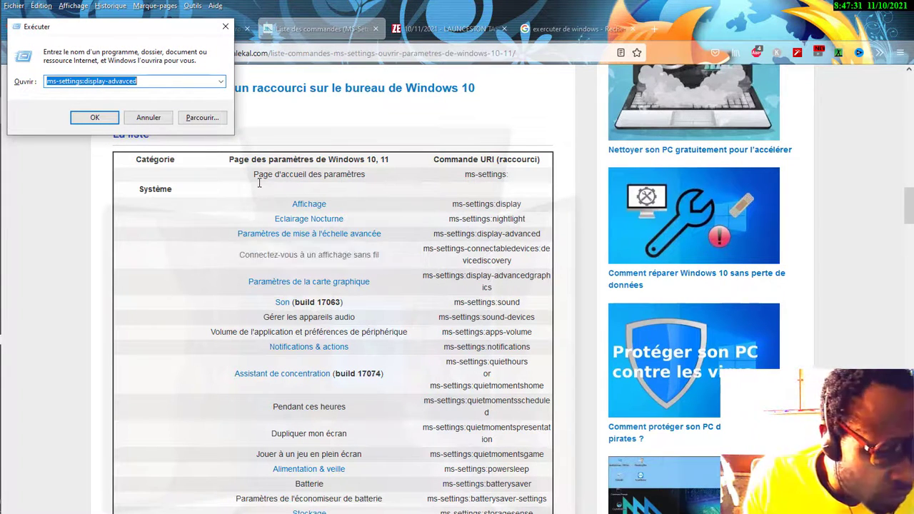
click(176, 82)
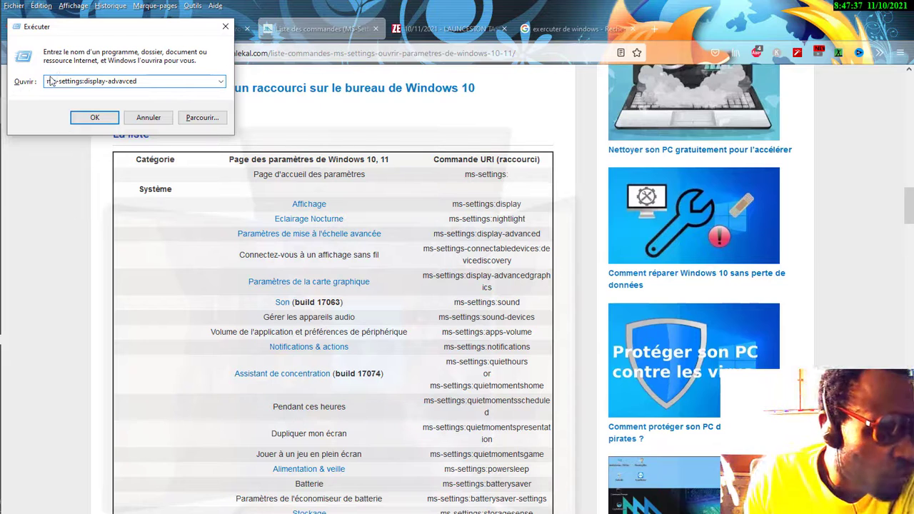
drag(47, 80, 143, 75)
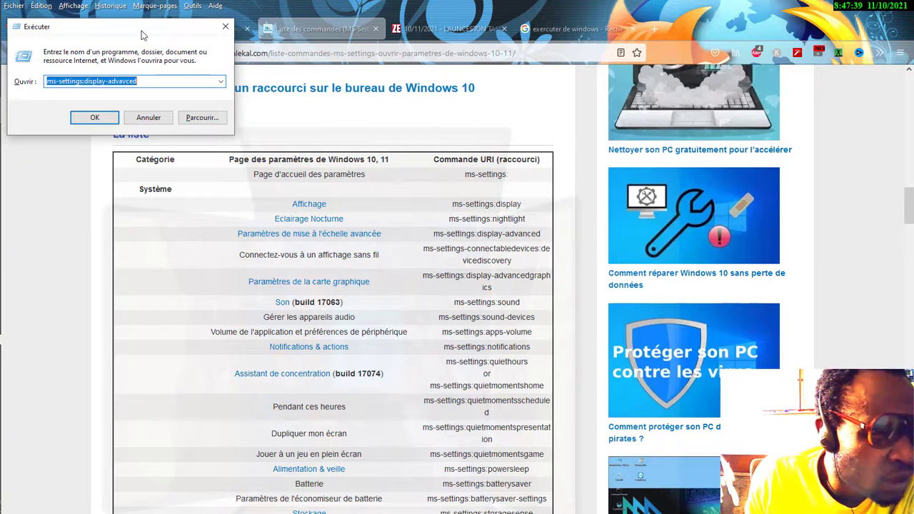
drag(149, 30, 178, 29)
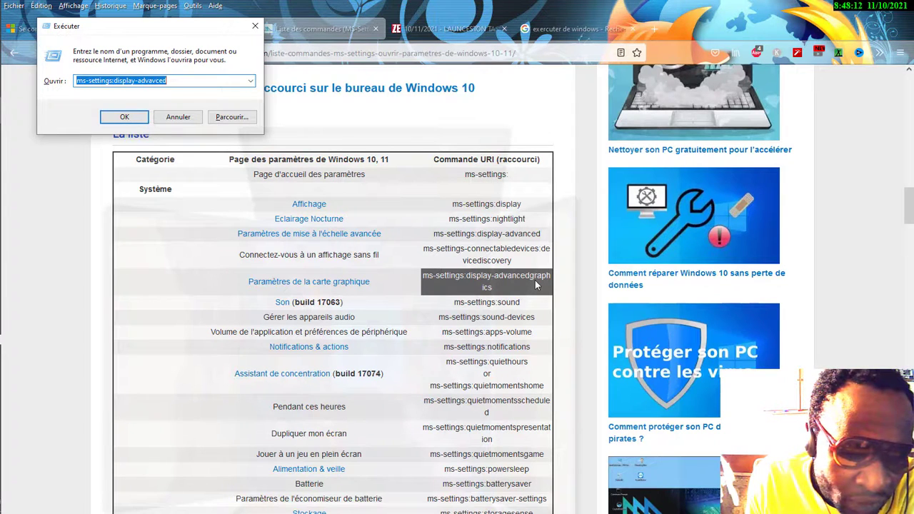
click(212, 80)
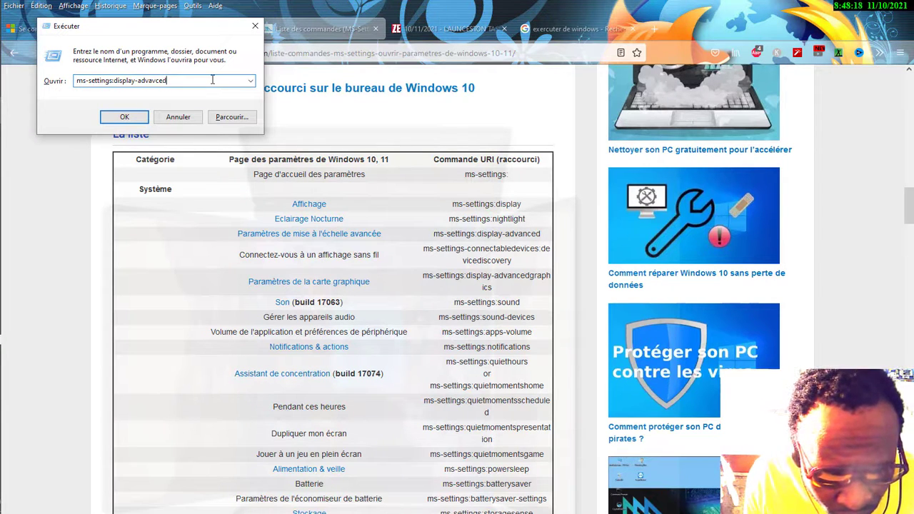
text(g)
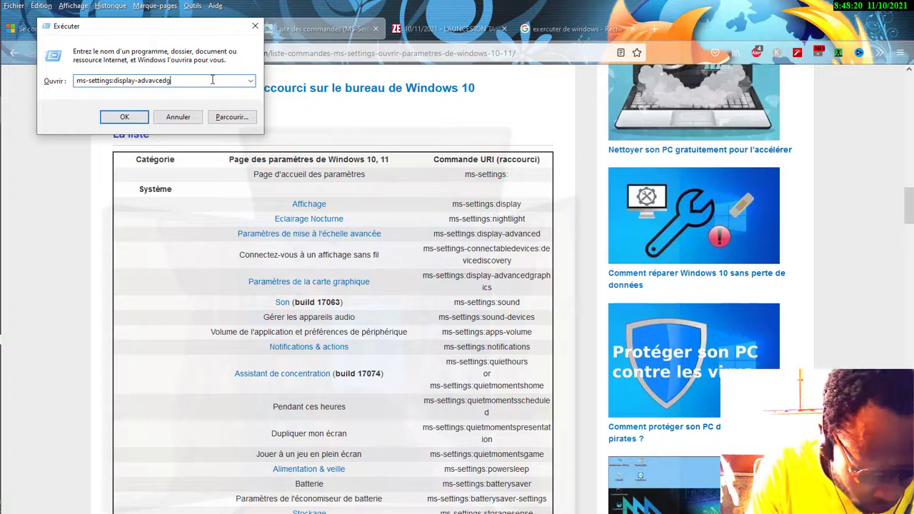
text(raphics)
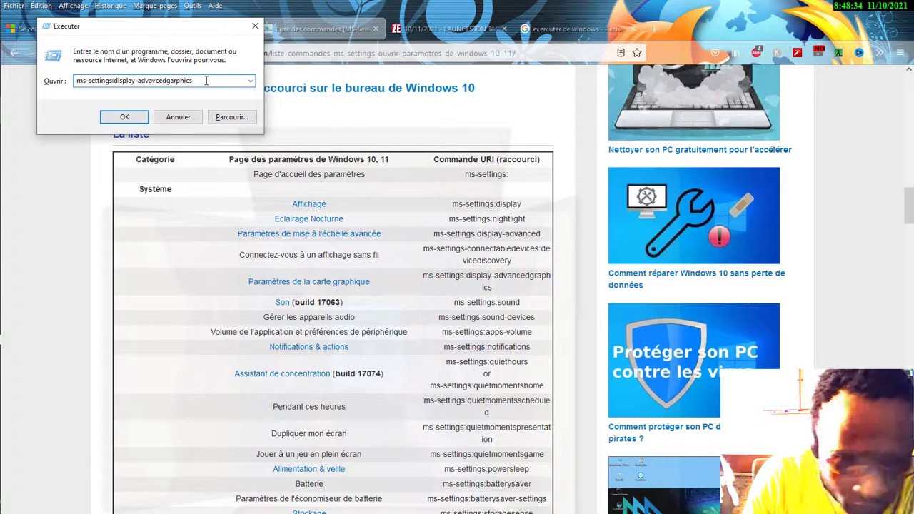
key(Return)
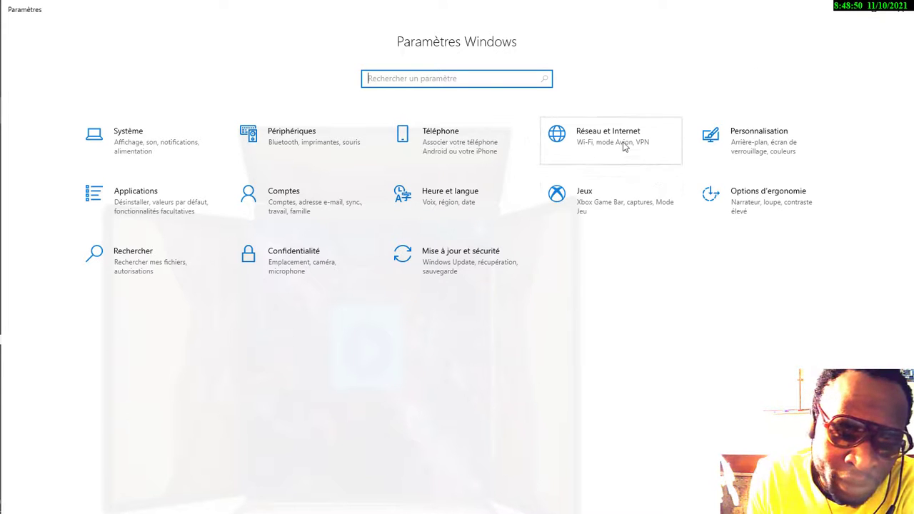
- Minimise Settings, then run 'ms-settings:update' from a cleared Run box
click(841, 14)
mouse_move(3, 295)
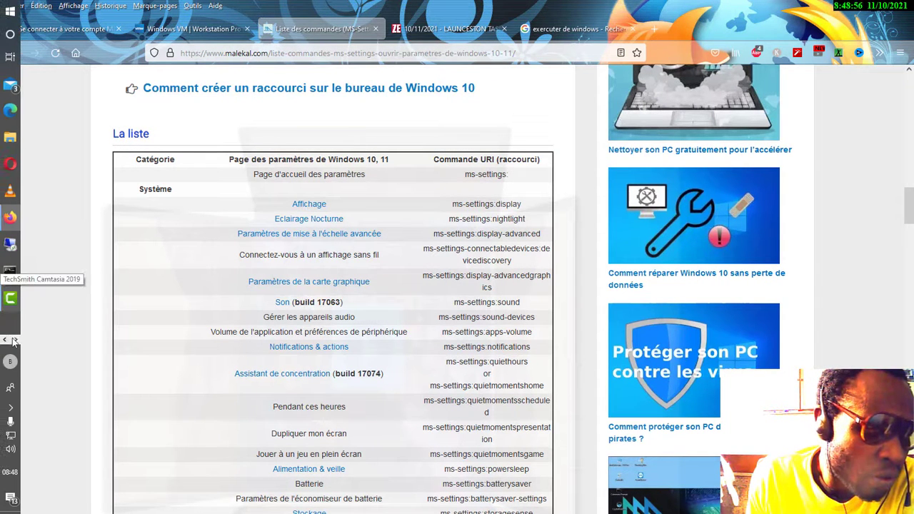
click(14, 341)
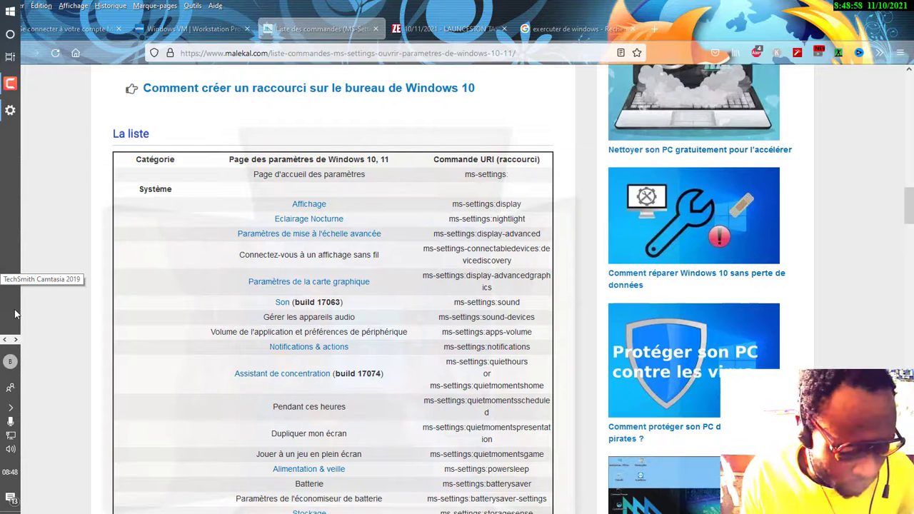
key(super+r)
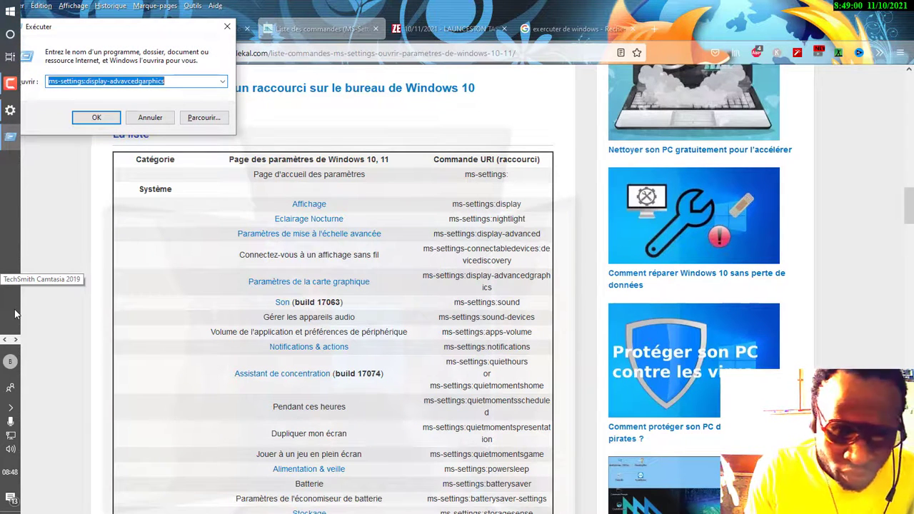
key(BackSpace)
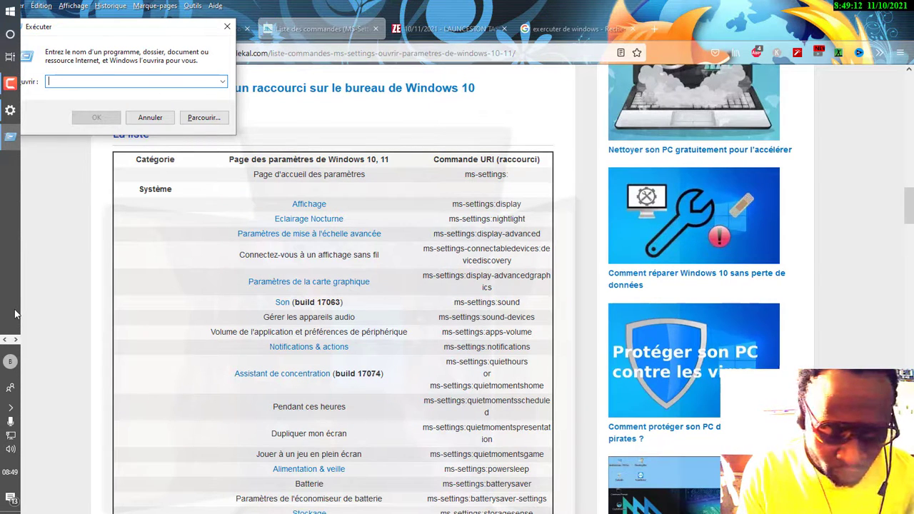
text(ms)
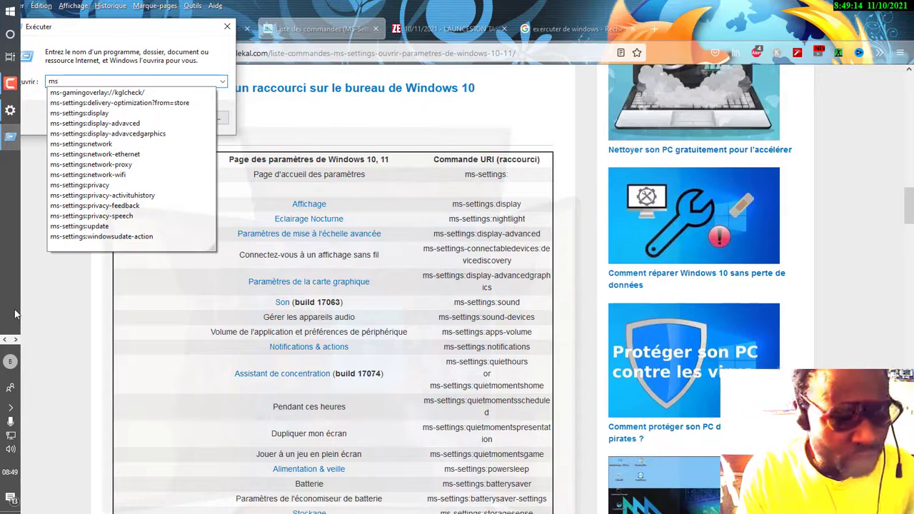
text(-setting)
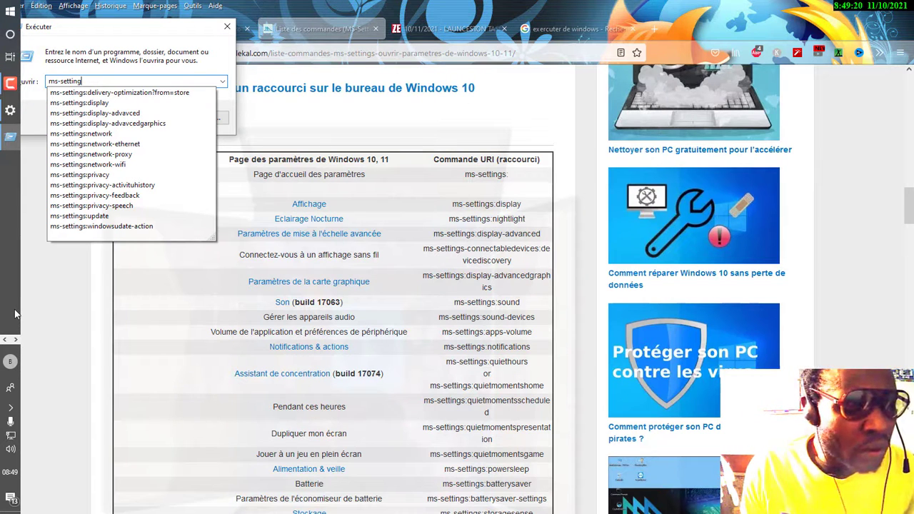
text(s:)
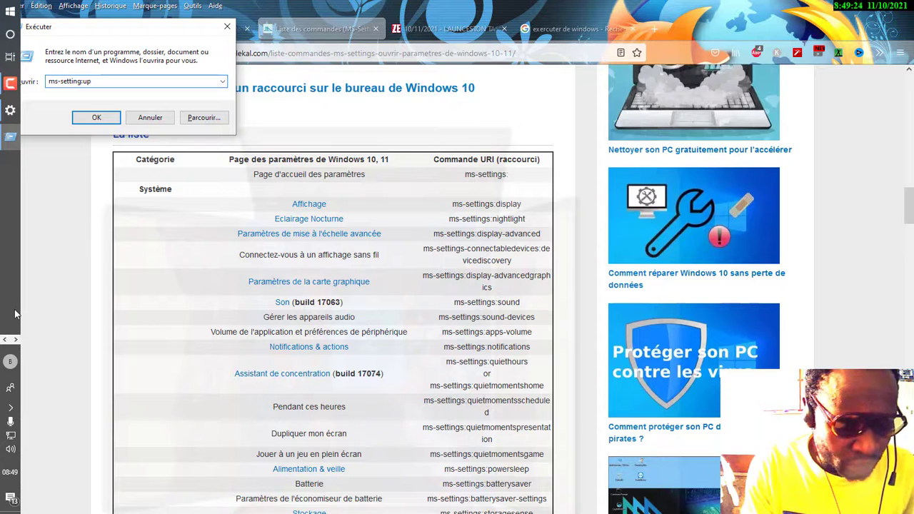
text(update)
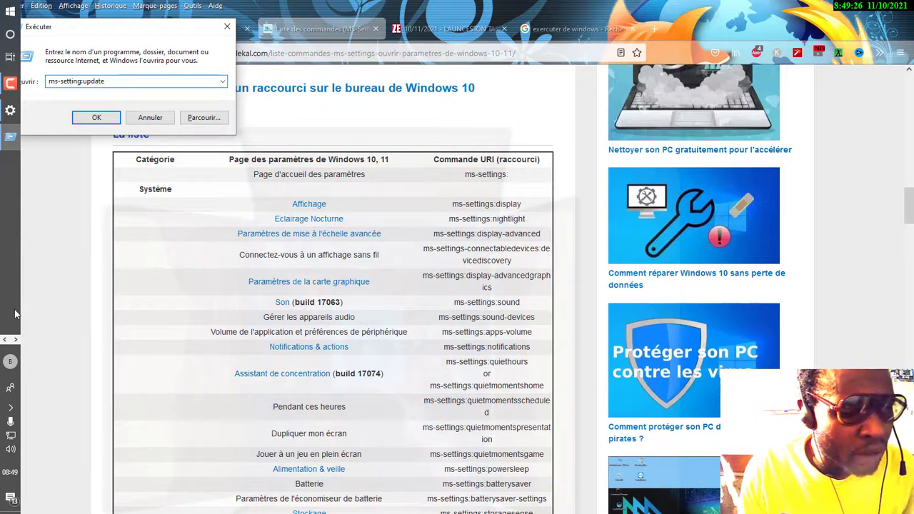
key(Return)
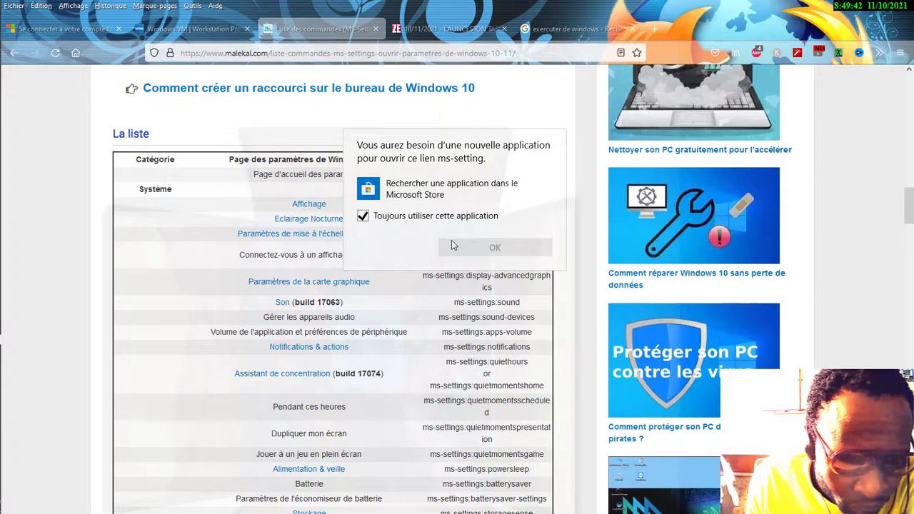
- Search the Microsoft Store for an app to open the ms-setting link, then minimise the Store
click(378, 191)
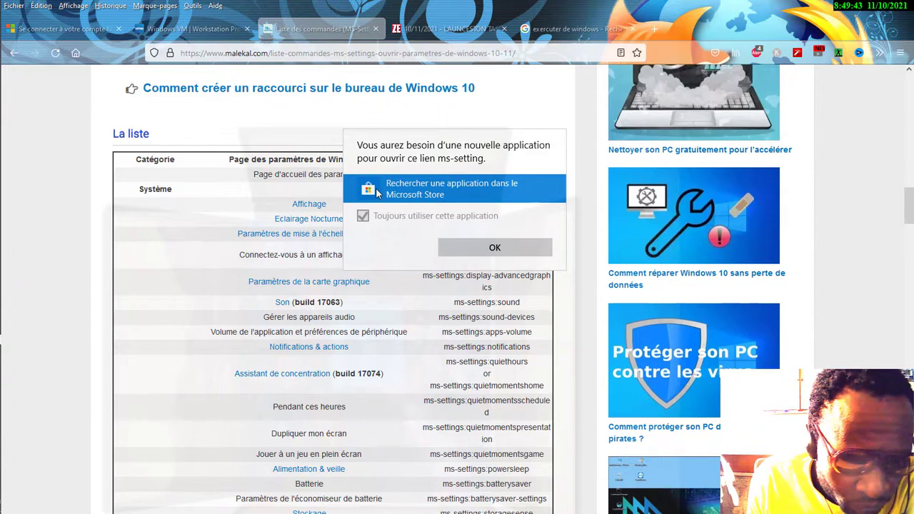
click(493, 247)
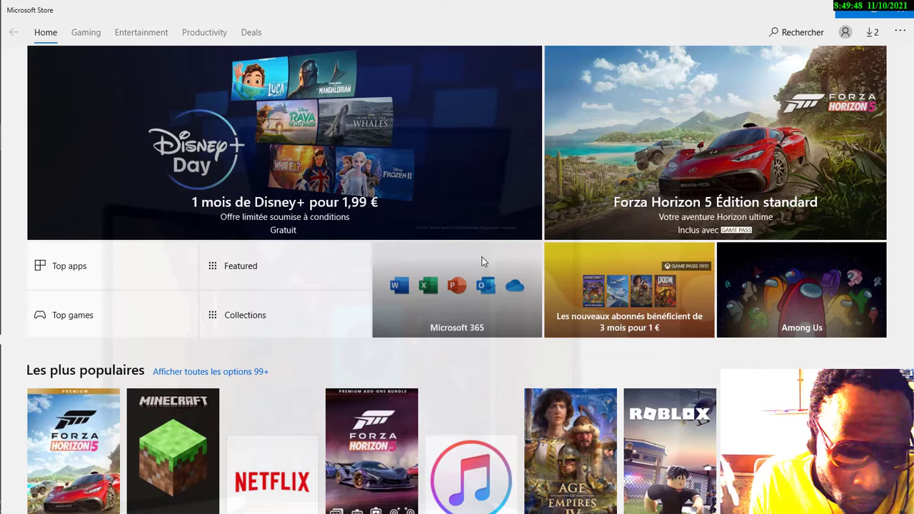
click(430, 214)
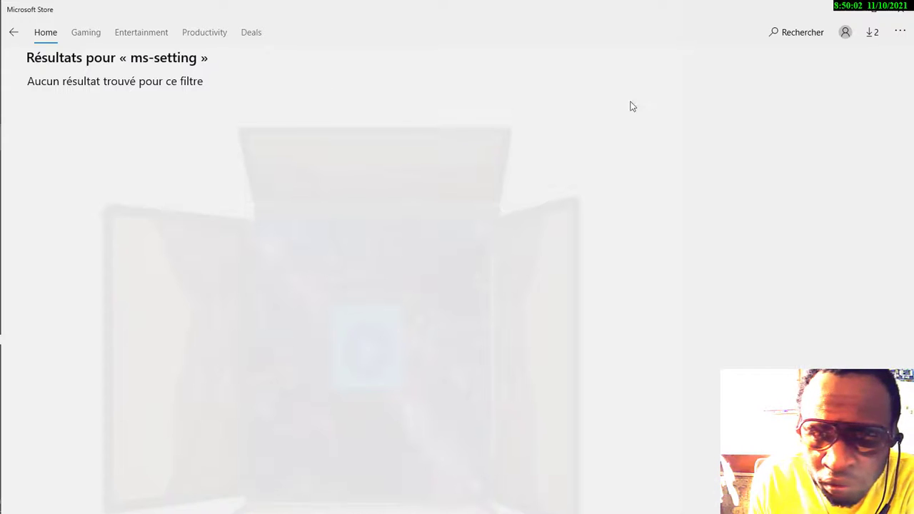
click(871, 33)
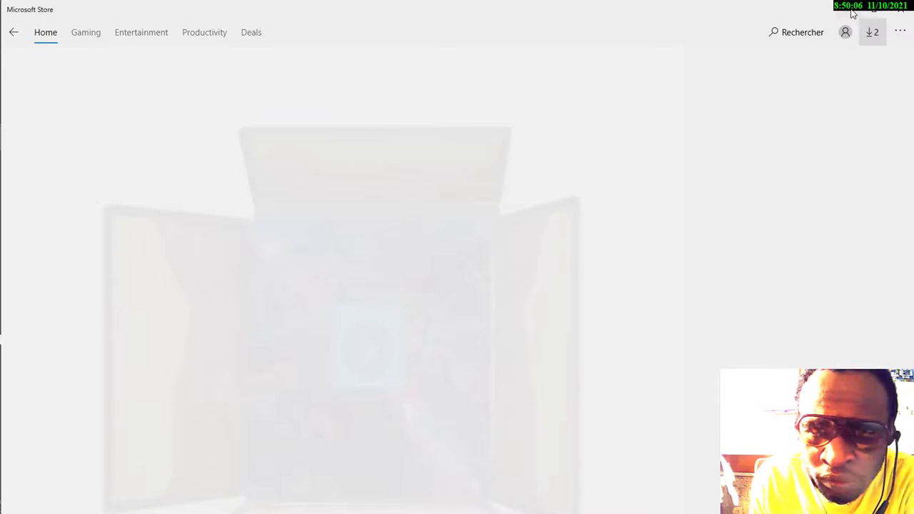
click(852, 11)
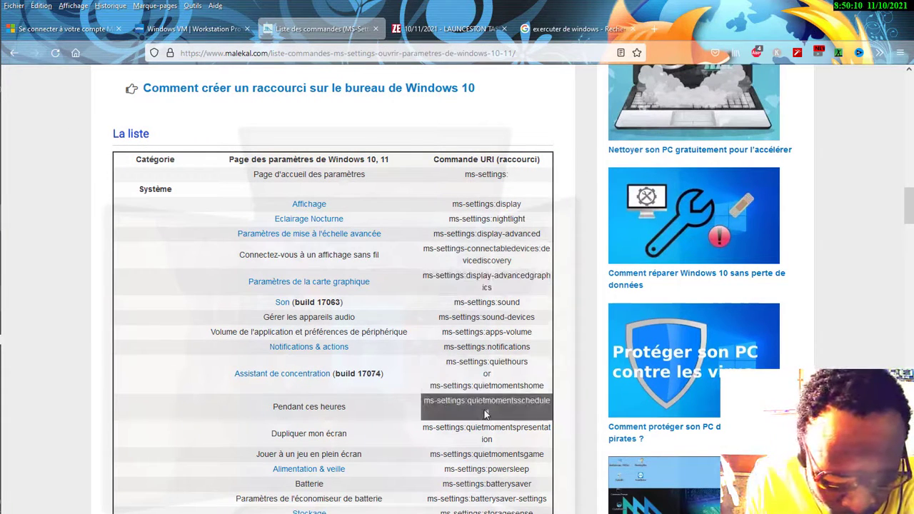
- Scroll Malekal's ms-settings table down to the Applications section
scroll(485, 413, down, 4)
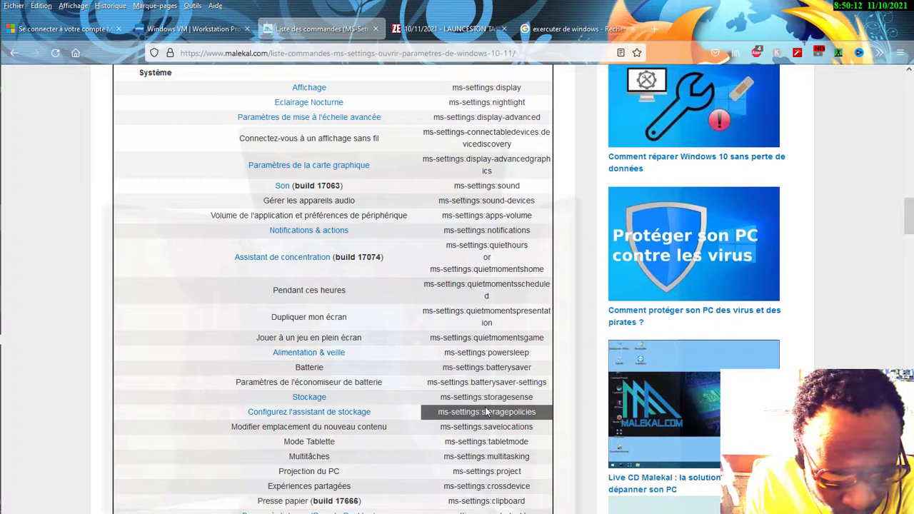
scroll(485, 414, down, 1)
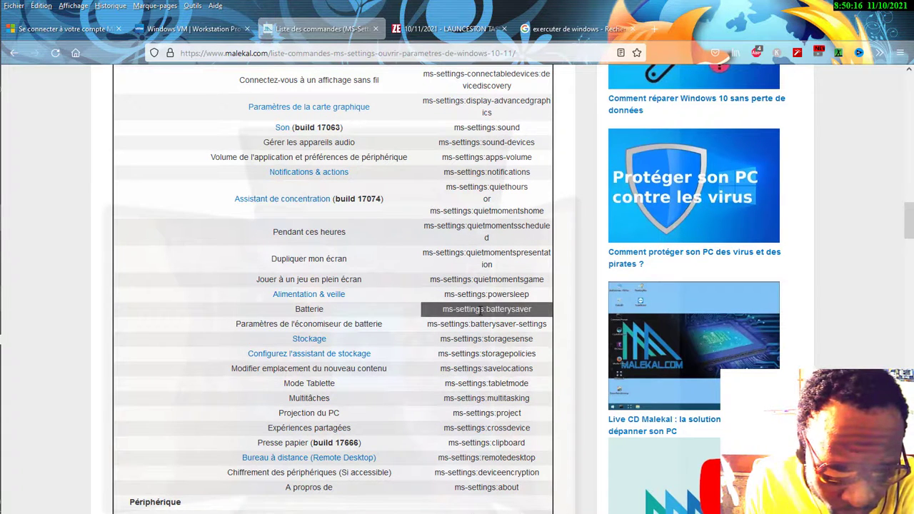
scroll(480, 308, down, 2)
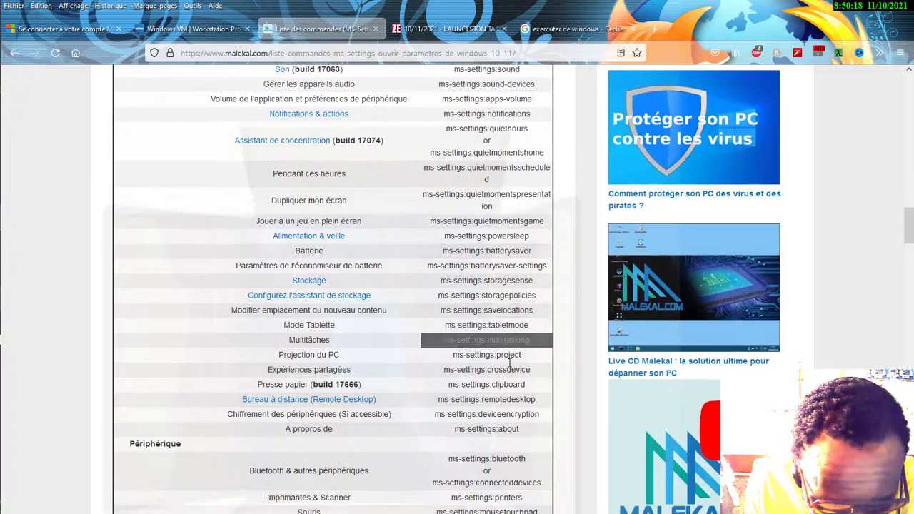
scroll(509, 364, down, 1)
scroll(510, 368, down, 6)
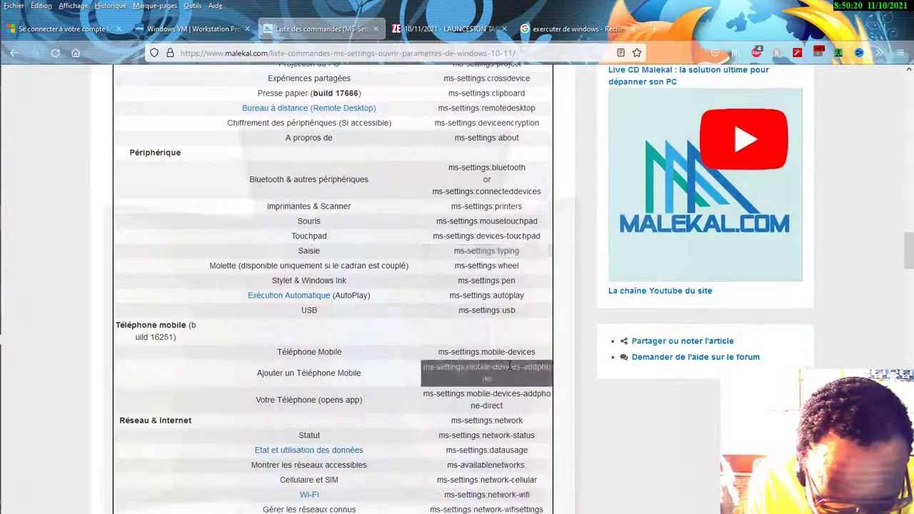
scroll(508, 364, down, 3)
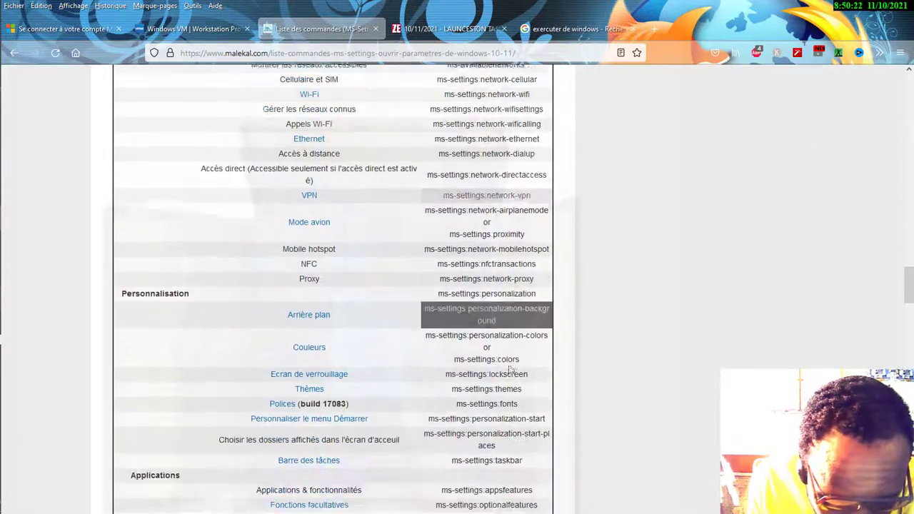
scroll(509, 364, down, 3)
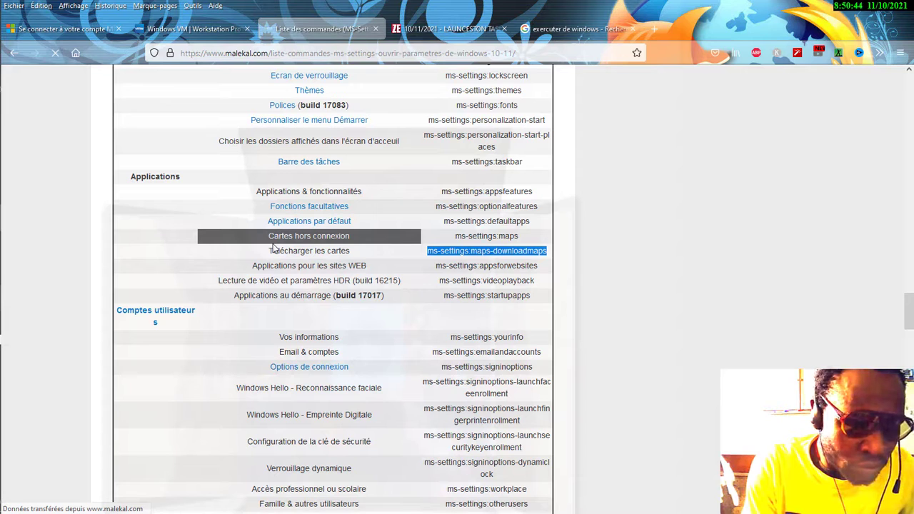
- Paste and run ms-settings:maps-downloadmaps in the Run box, then close the Settings window
key(super+r)
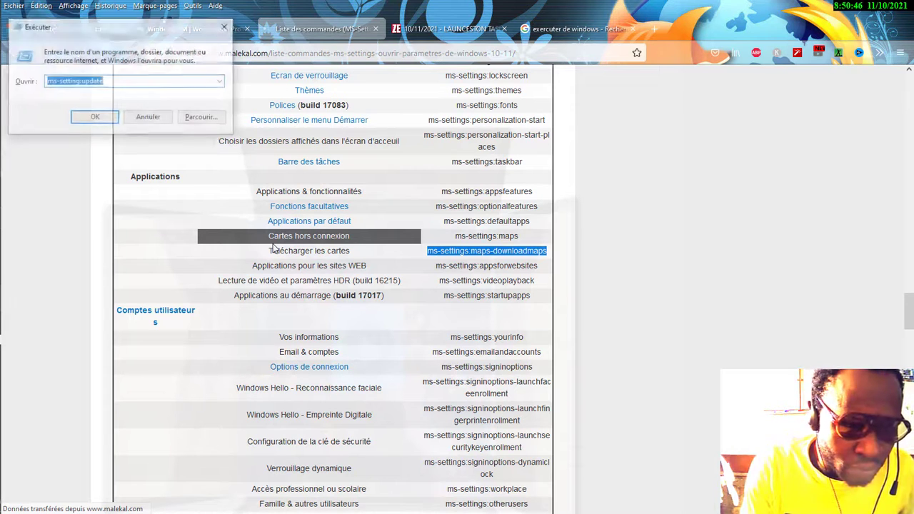
key(BackSpace)
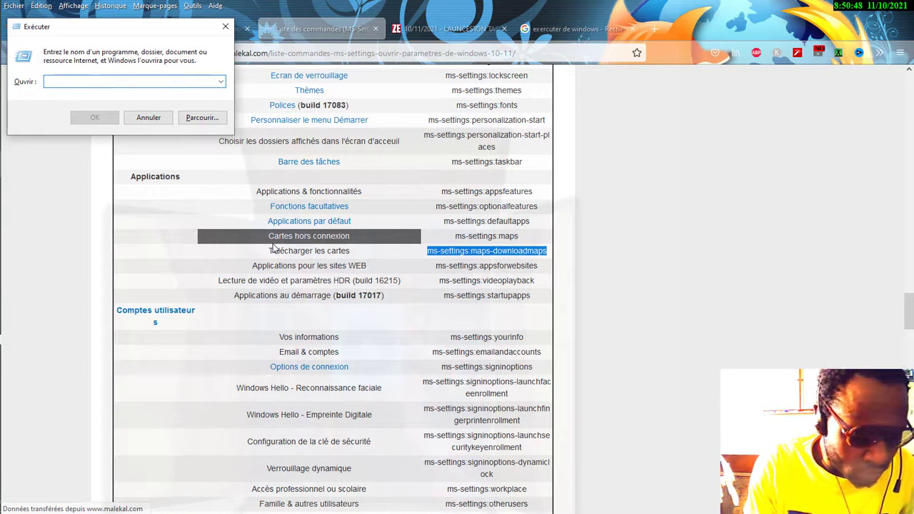
text(ms-settings:maps-downloadmaps)
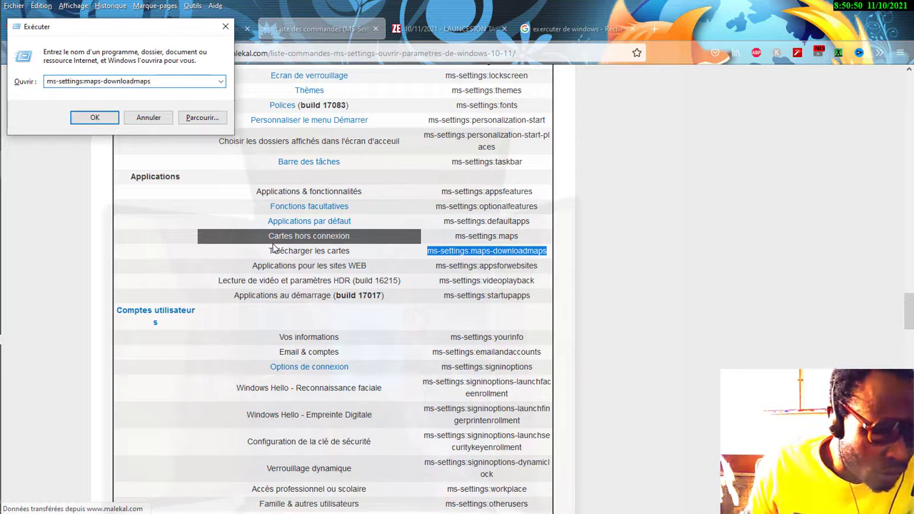
key(Return)
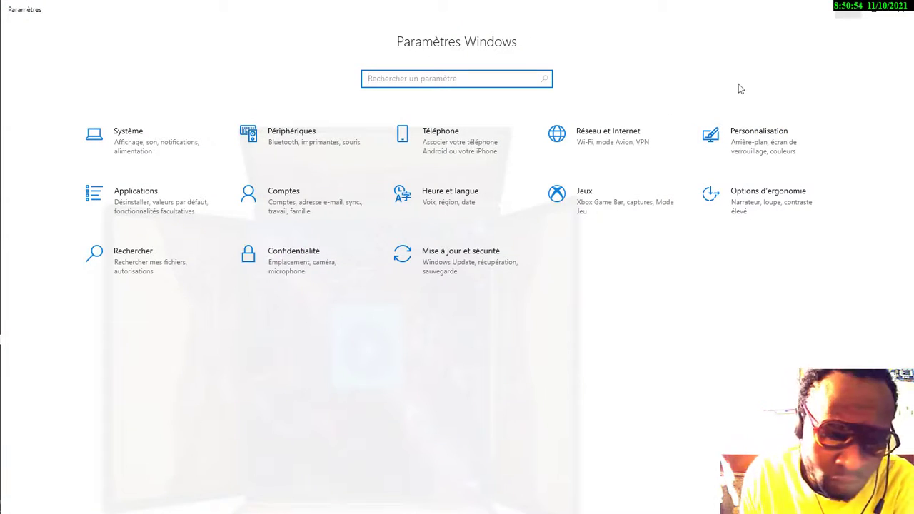
click(891, 12)
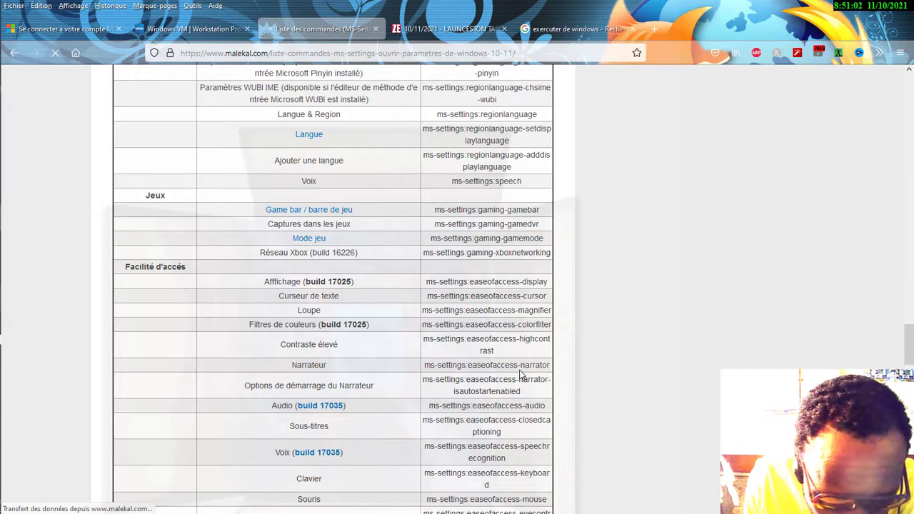
- Scroll to the Confidentialité section and select the ms-settings:privacy address in the General row
scroll(523, 372, down, 2)
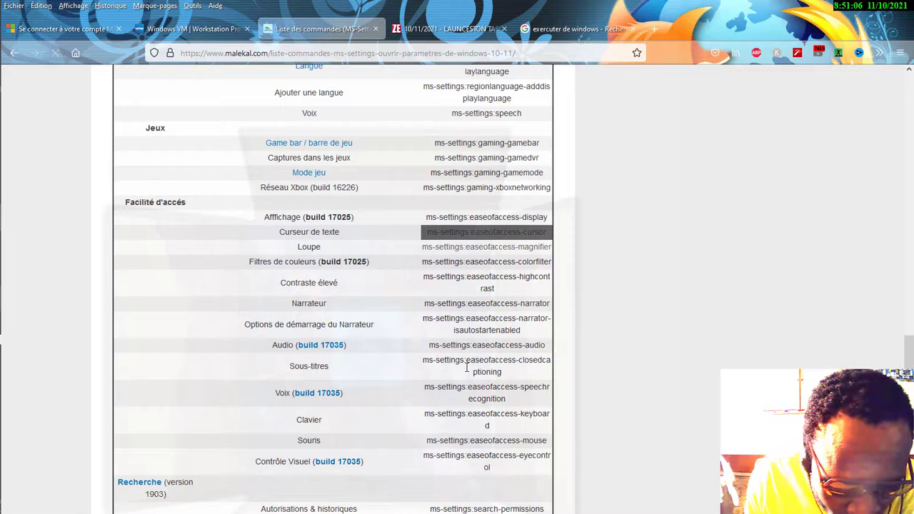
scroll(467, 367, down, 5)
scroll(464, 369, down, 2)
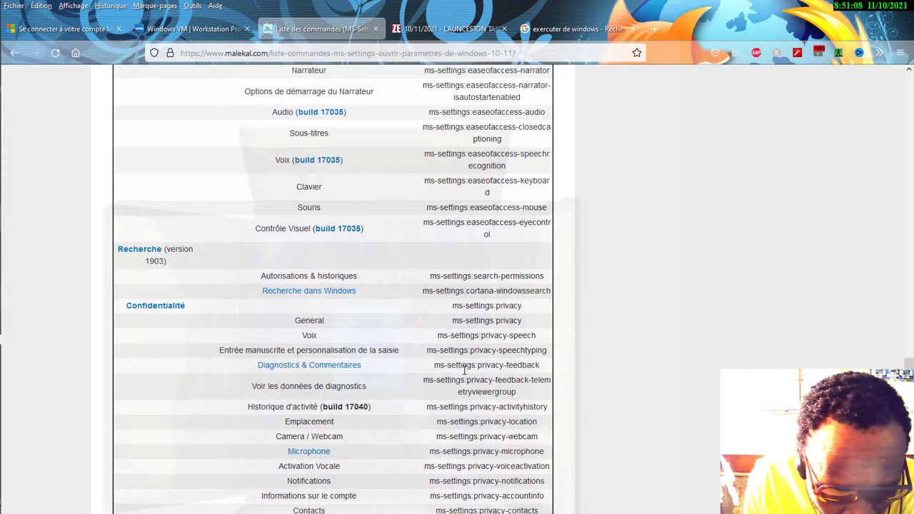
click(464, 370)
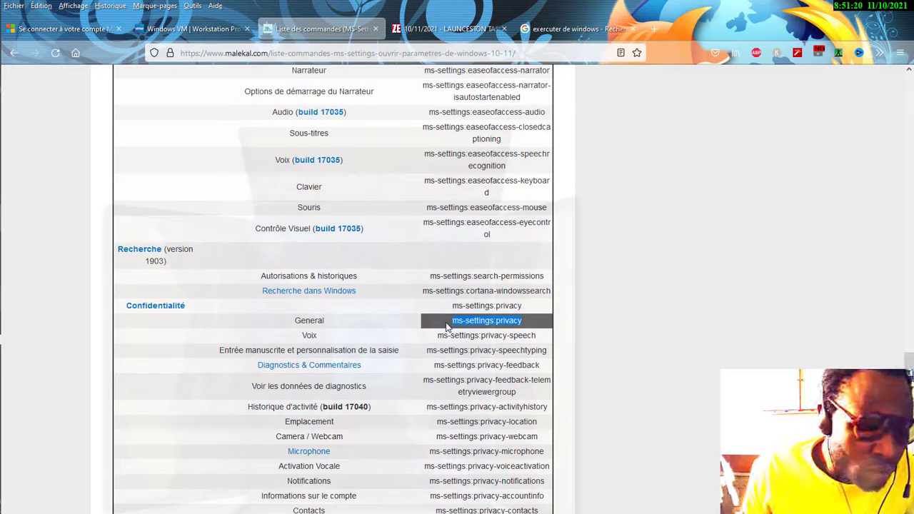
- Open the privacy General page by running ms-settings:privacy from the Run box
key(super+r)
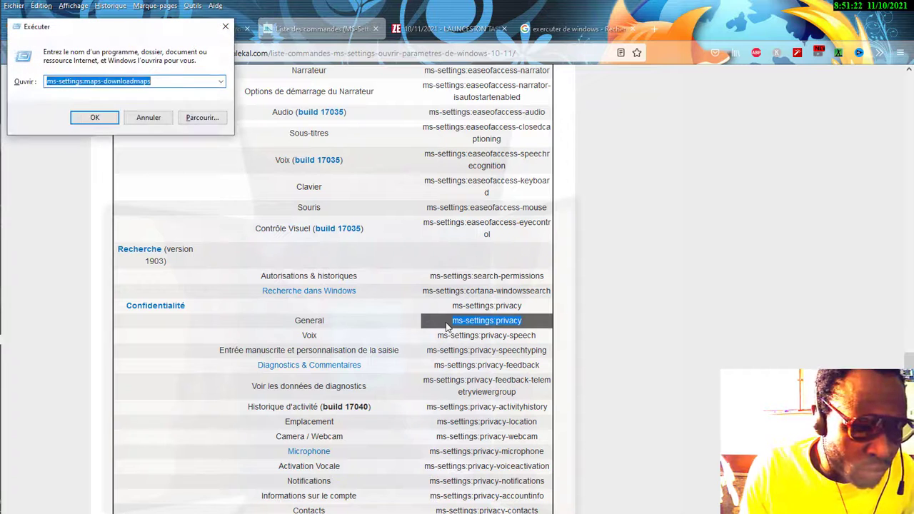
text(ms-settings:privacy)
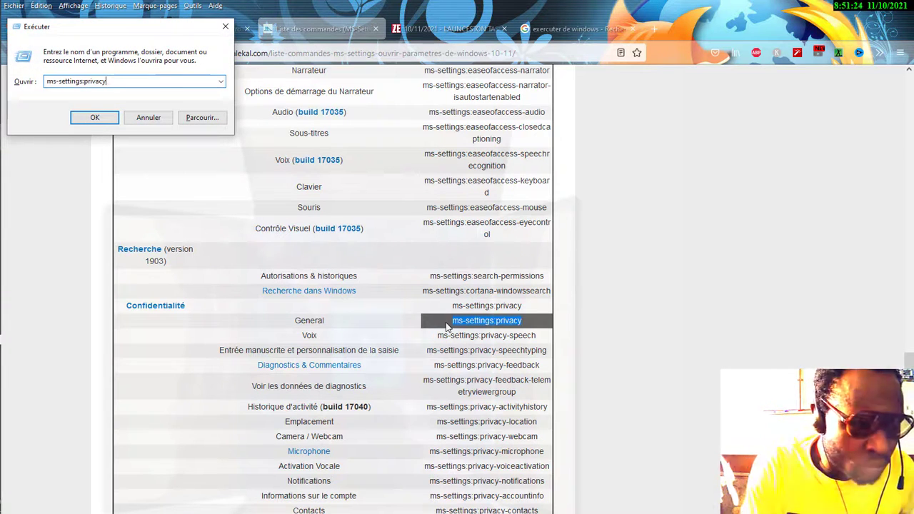
key(Return)
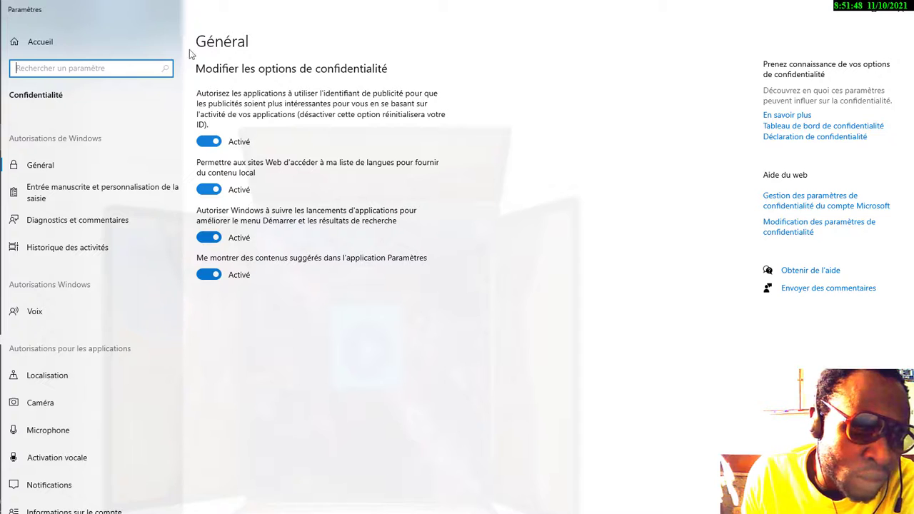
- Return to the Settings home page and search the Start menu for 'pow'
click(57, 44)
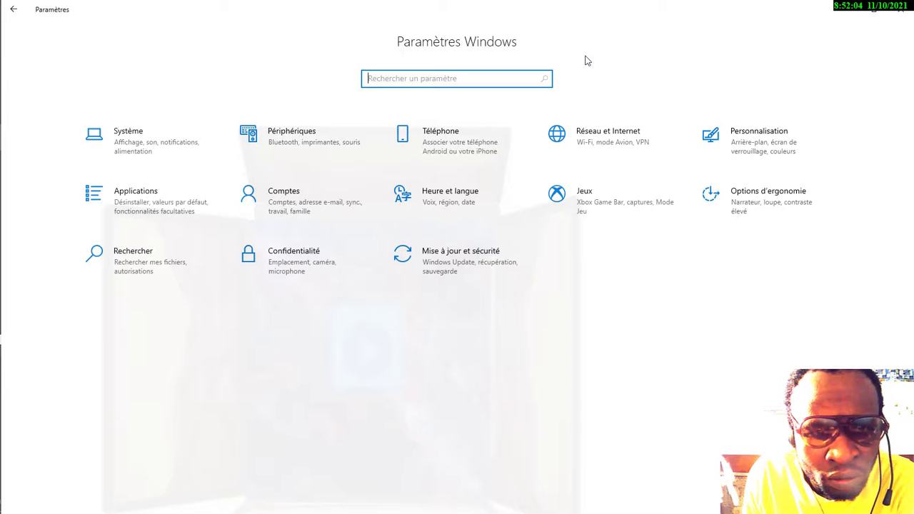
mouse_move(1, 164)
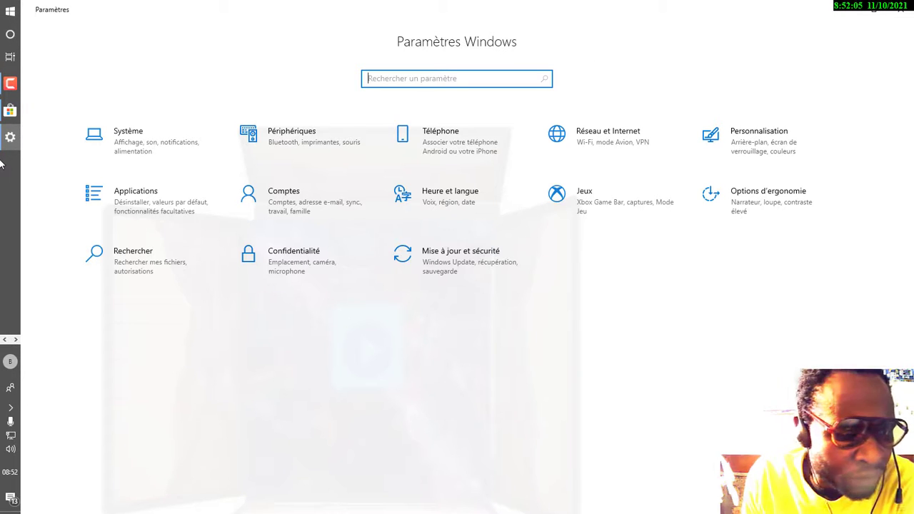
click(14, 341)
click(15, 341)
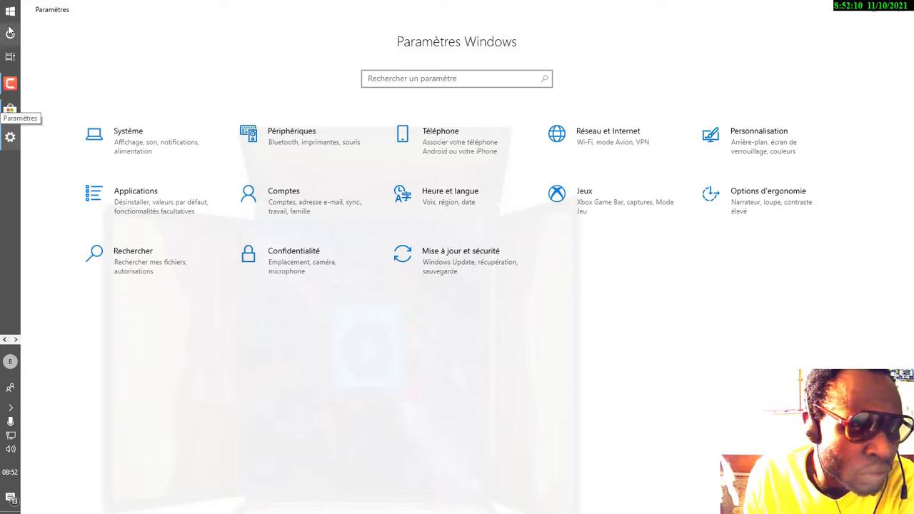
click(9, 14)
click(10, 14)
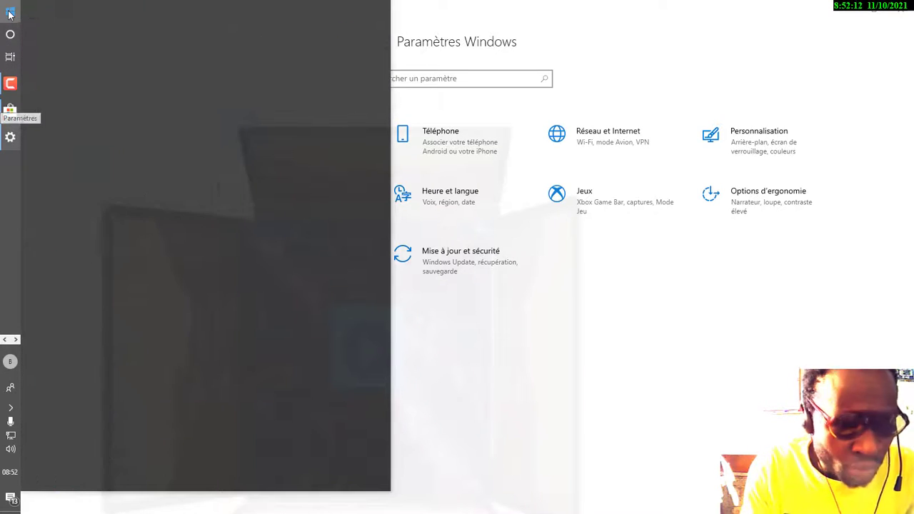
click(10, 15)
text(p)
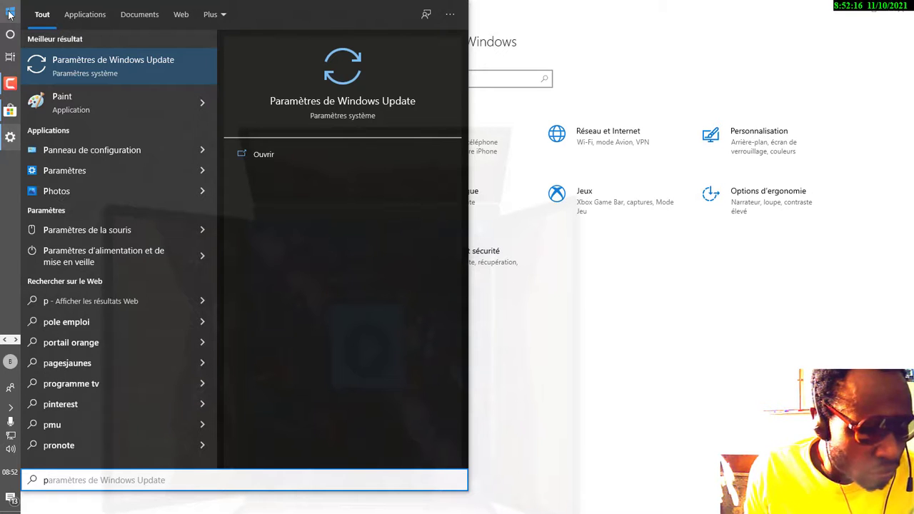
text(ow)
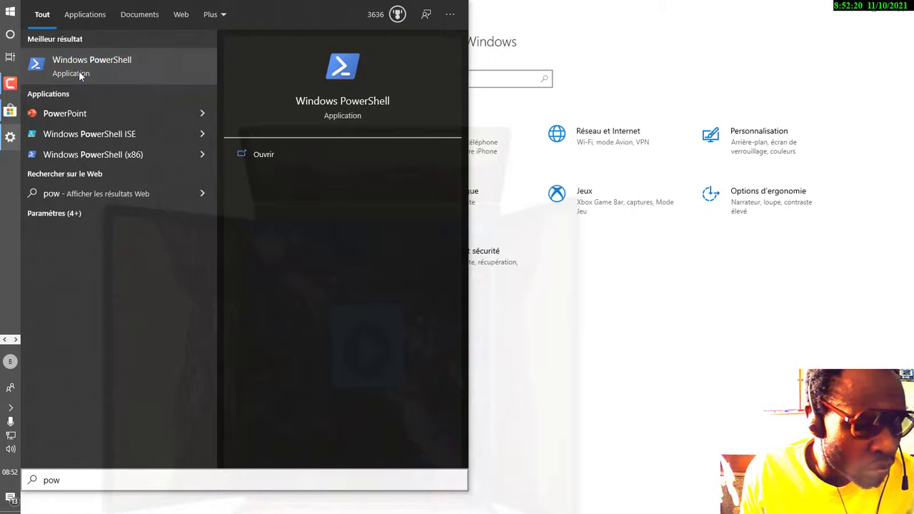
- Launch PowerShell, paste the Get-AppXPackage re-register command, maximize the console and cancel it with Ctrl+C
click(78, 70)
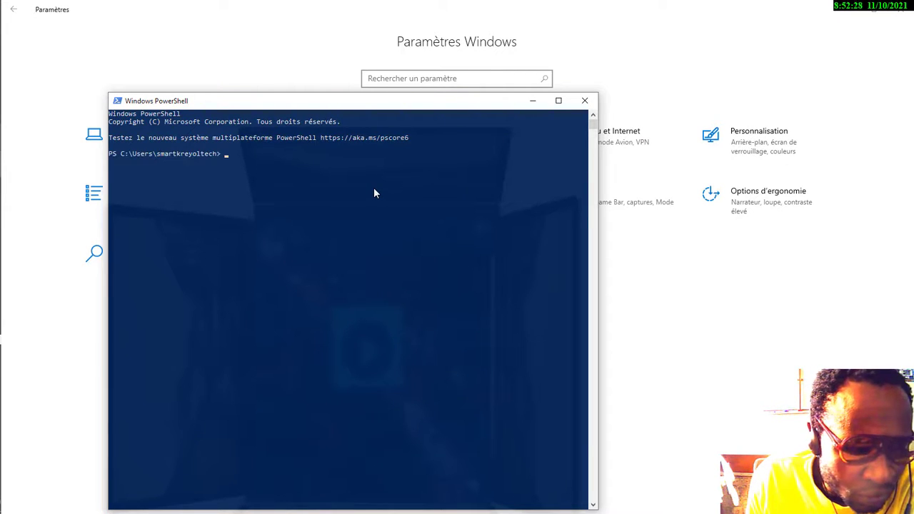
right_click(407, 141)
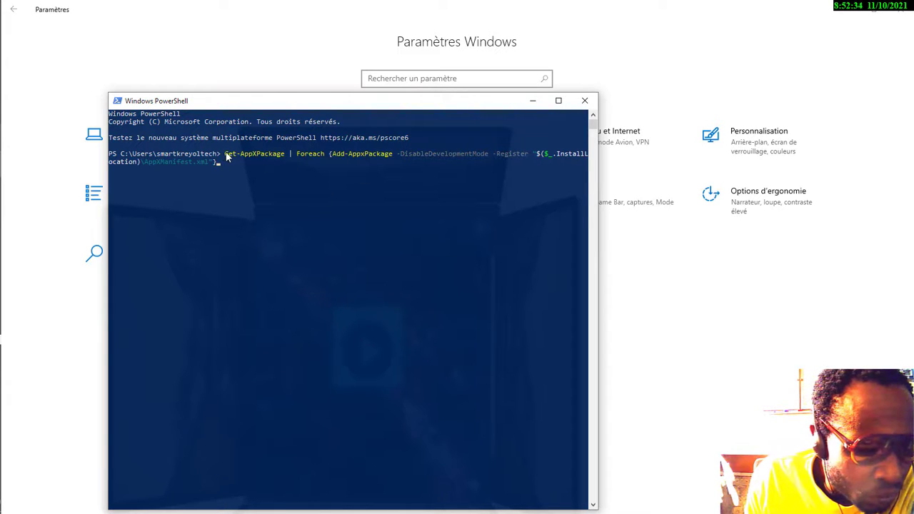
drag(225, 154, 252, 169)
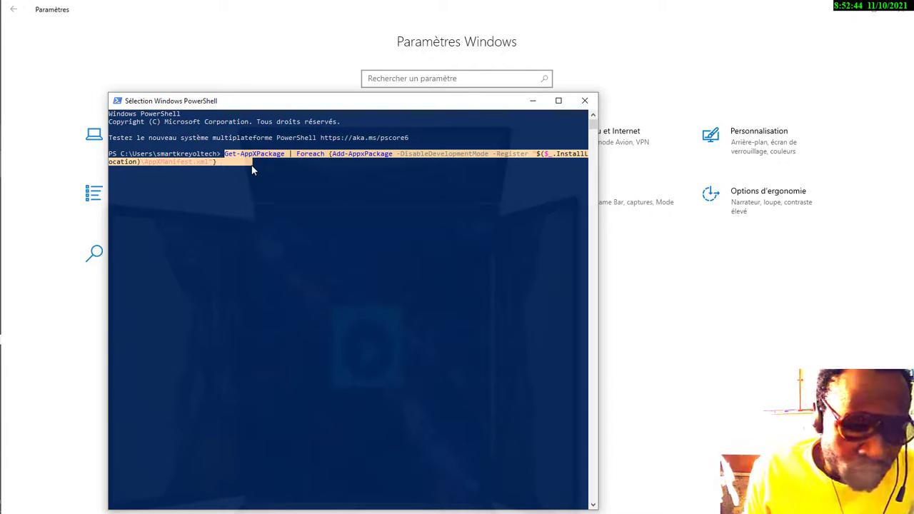
click(558, 101)
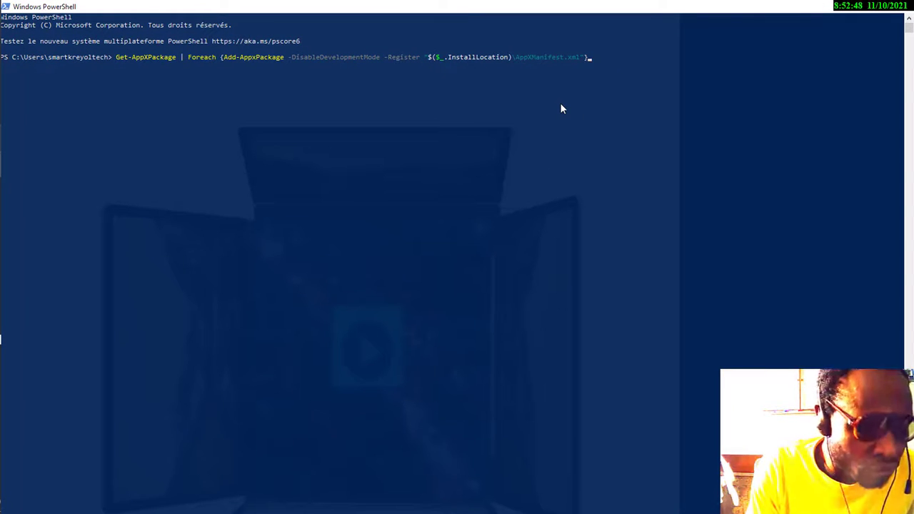
key(ctrl+c)
- Flip through the pinned apps pages and bring up the Start app list
mouse_move(1, 264)
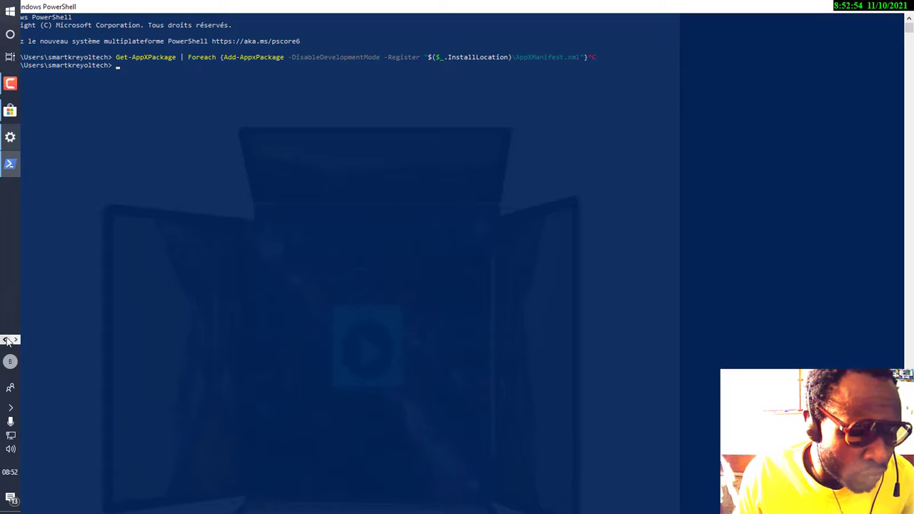
click(6, 340)
click(17, 341)
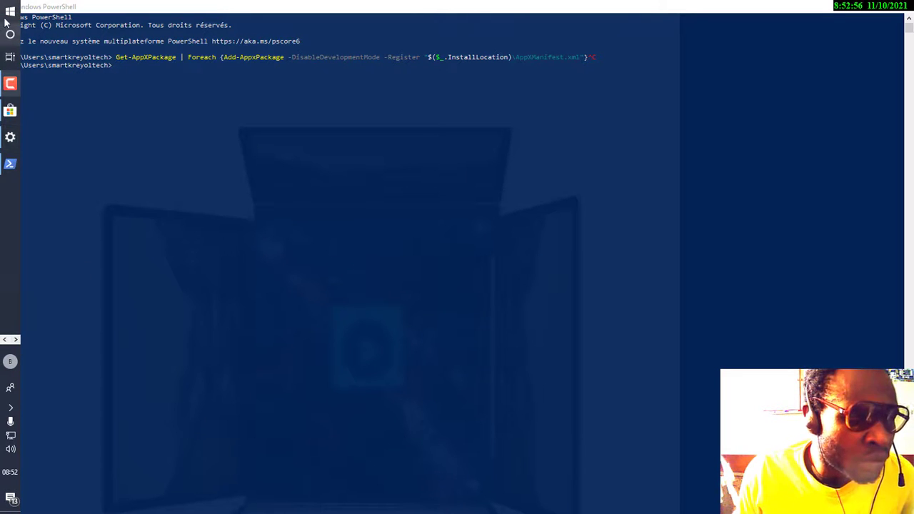
click(9, 15)
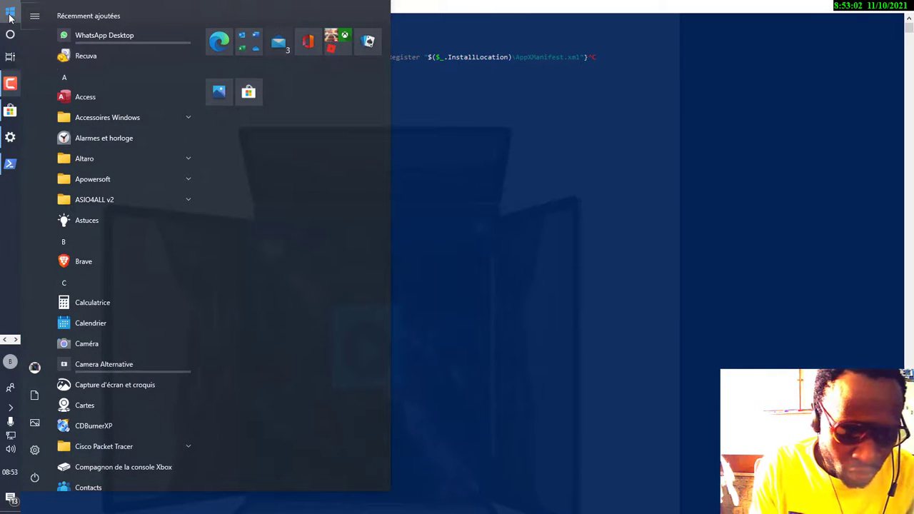
- Launch Bloc-notes via a 'blo' search, clear a stray pasted address, and move it right
text(blo)
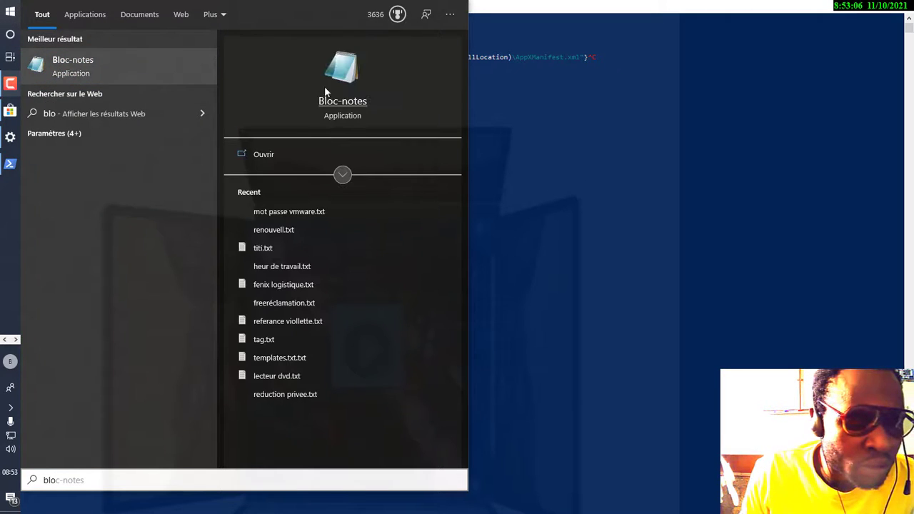
click(346, 113)
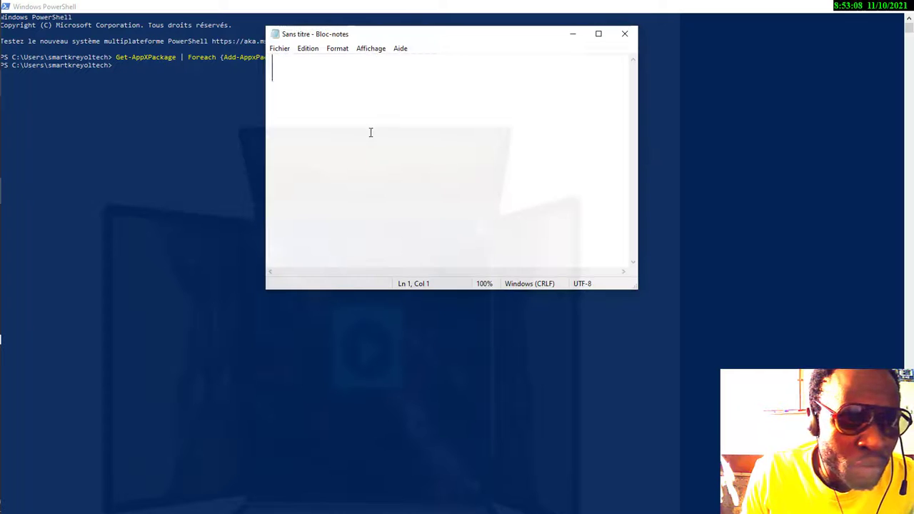
key(ctrl+v)
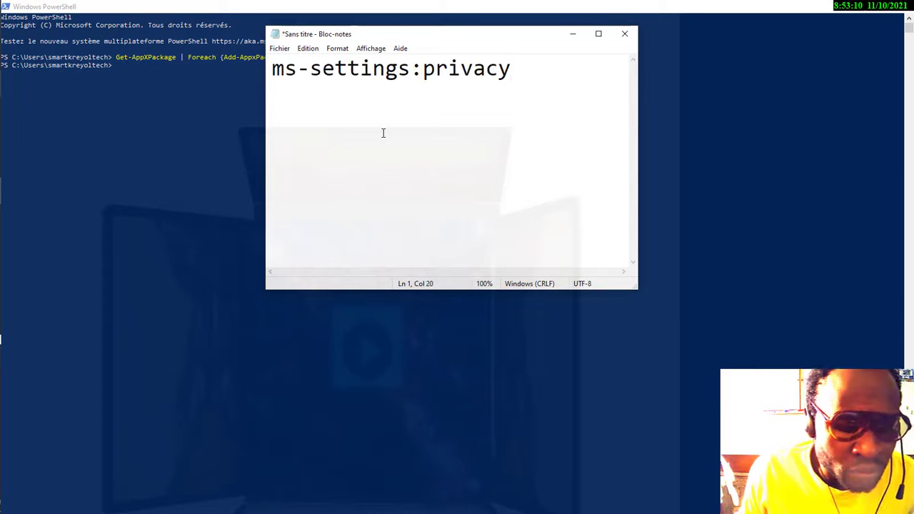
key(BackSpace)
key(BackSpace)
key(BackSpace)
key(BackSpace)
key(BackSpace)
key(BackSpace)
key(BackSpace)
key(BackSpace)
key(BackSpace)
key(BackSpace)
key(BackSpace)
key(BackSpace)
key(BackSpace)
key(BackSpace)
key(BackSpace)
key(BackSpace)
key(BackSpace)
key(BackSpace)
key(BackSpace)
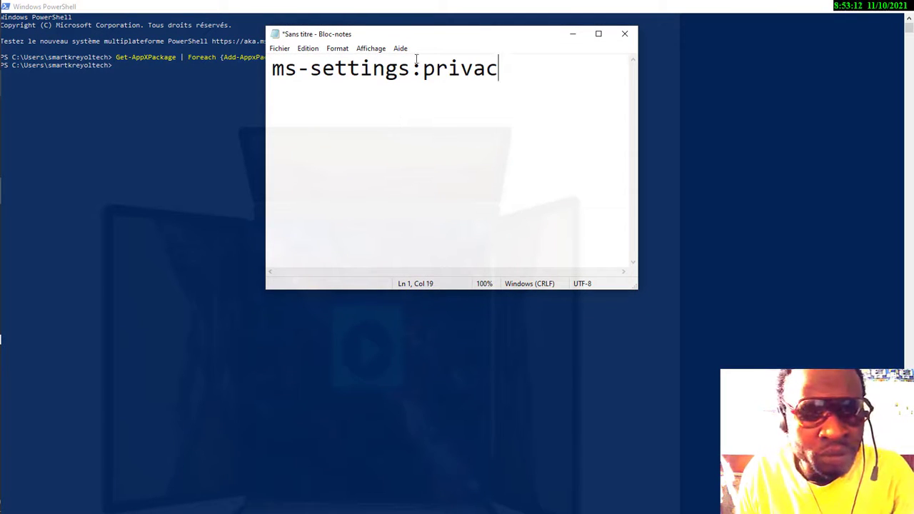
mouse_move(436, 34)
mouse_down()
mouse_move(538, 32)
mouse_move(576, 118)
mouse_up()
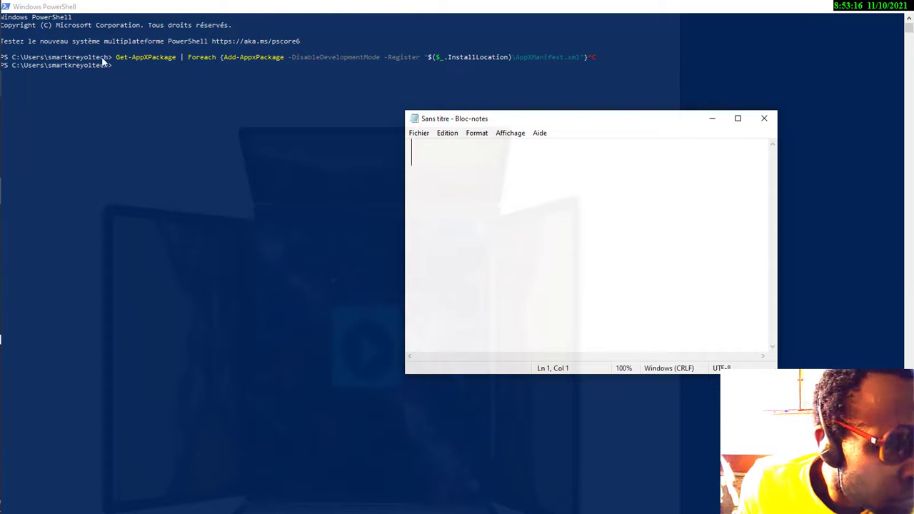
- Copy the Get-AppXPackage command from PowerShell into a blank maximized note, then minimize Notepad
click(148, 64)
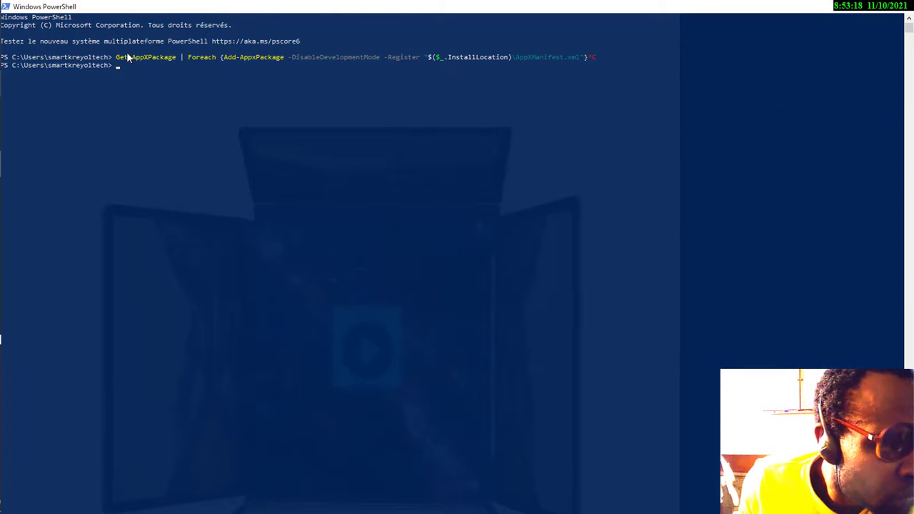
drag(118, 60, 558, 62)
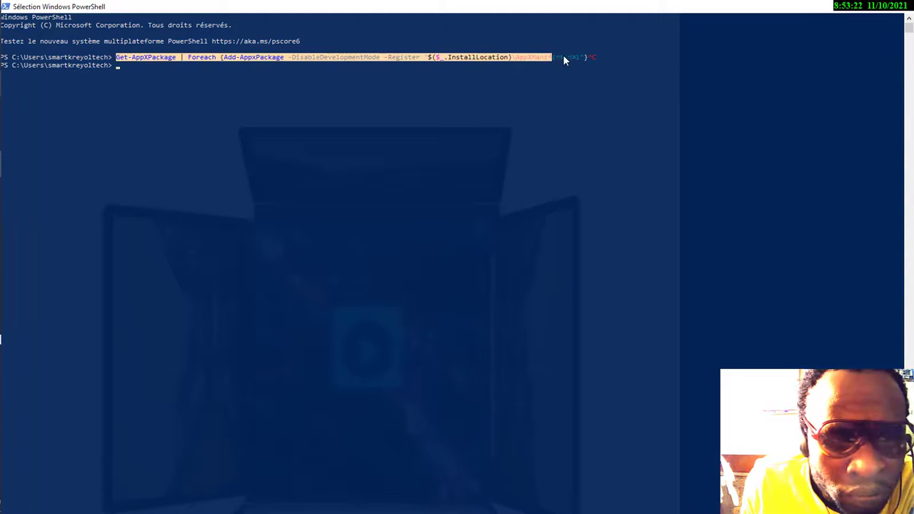
right_click(598, 58)
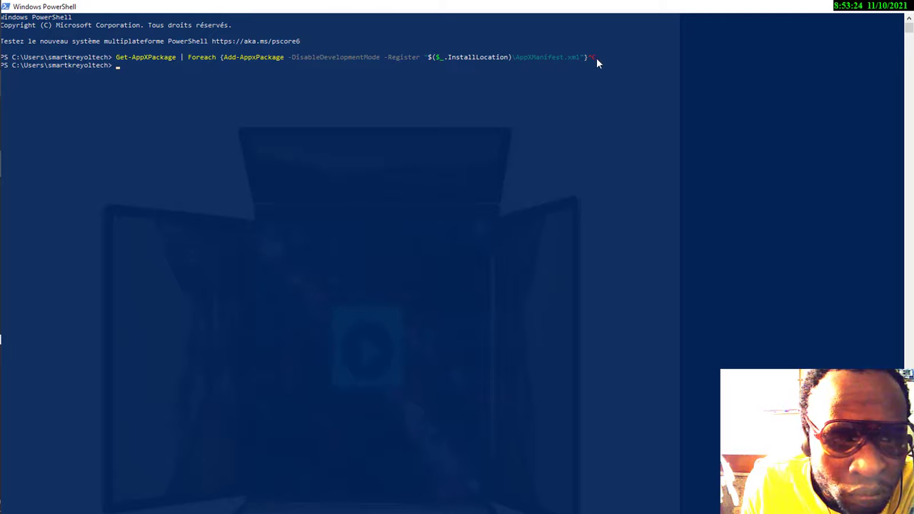
mouse_move(6, 178)
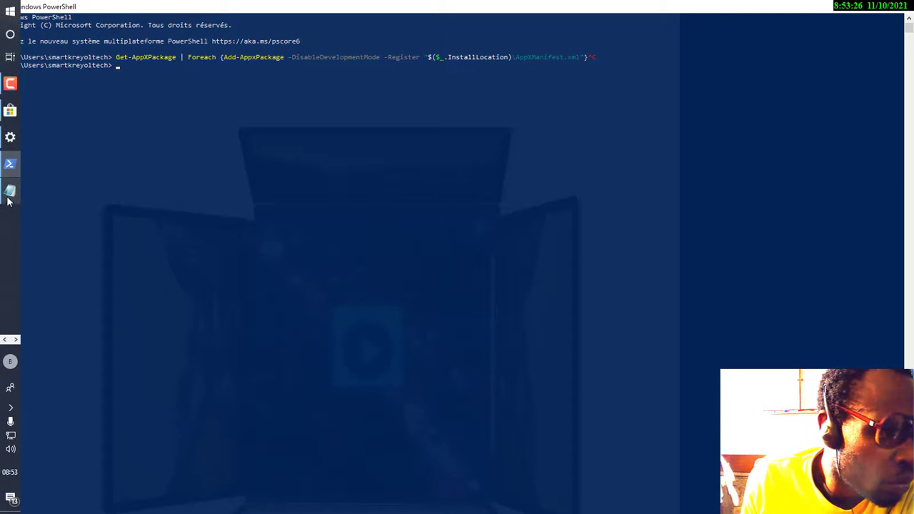
click(9, 194)
right_click(465, 213)
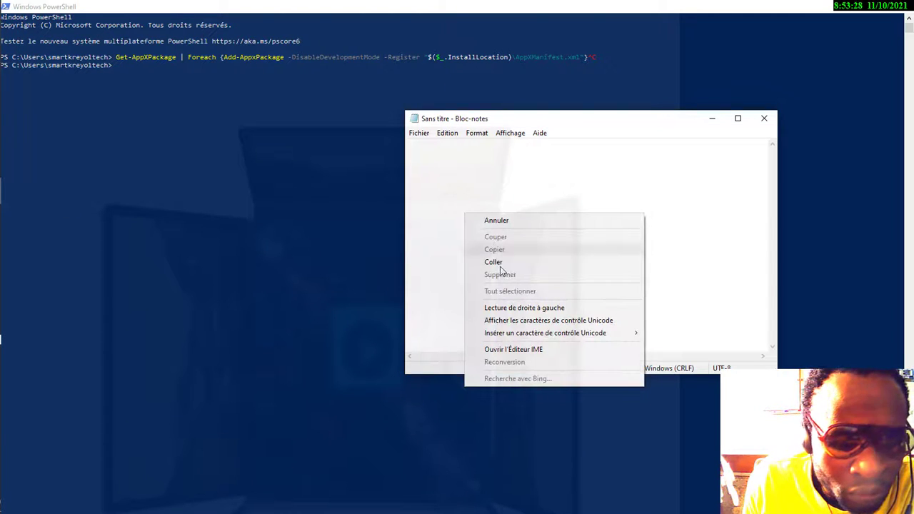
click(494, 262)
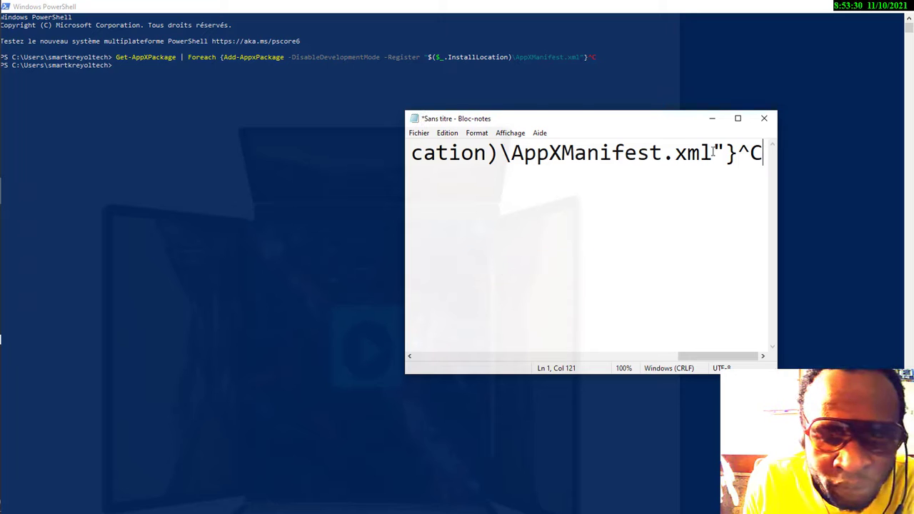
click(737, 118)
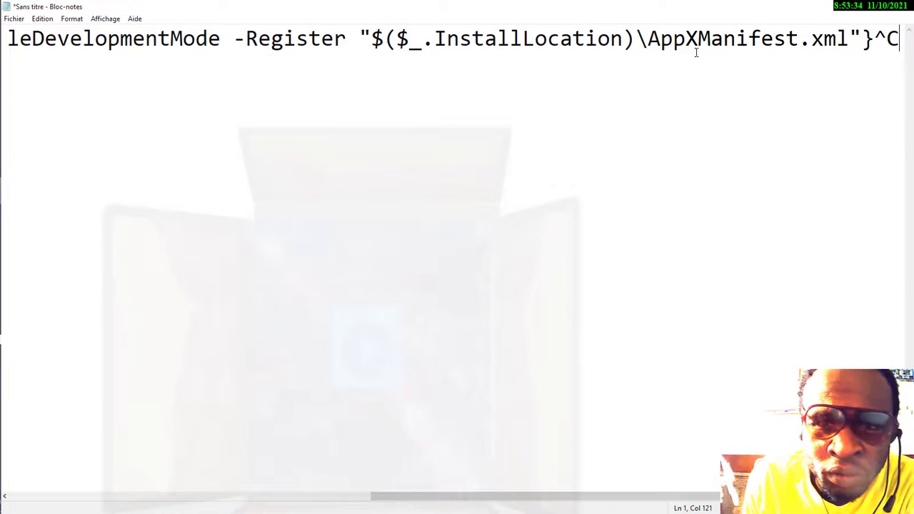
scroll(595, 192, left, 5)
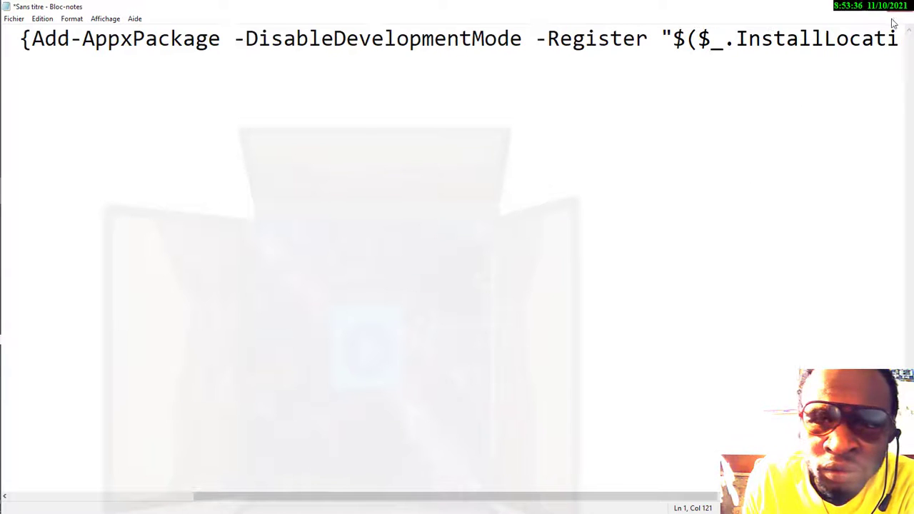
click(848, 7)
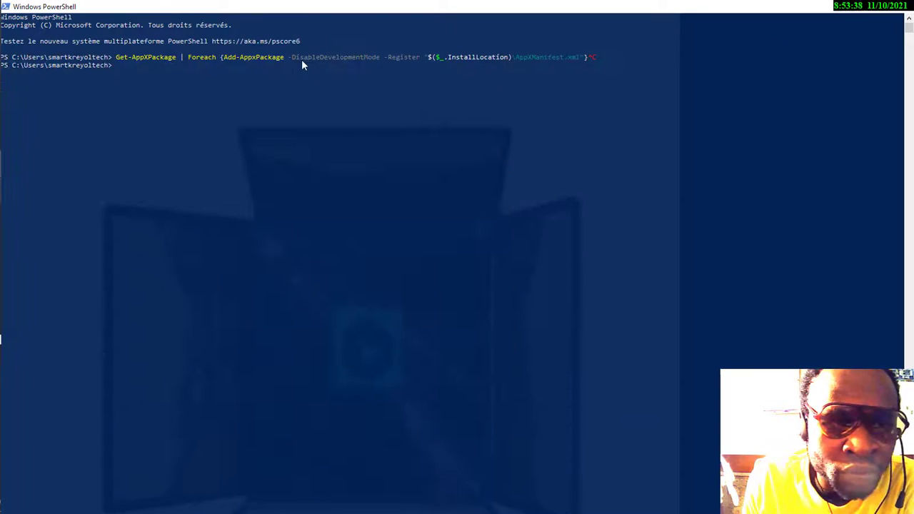
- Paste and run the Get-AppXPackage command, then clear the cluttered line back to an empty prompt
right_click(222, 80)
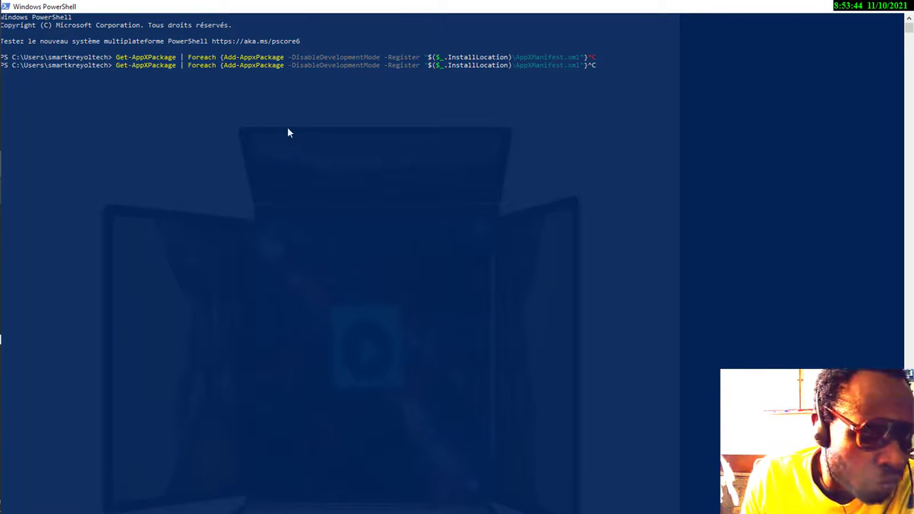
key(Return)
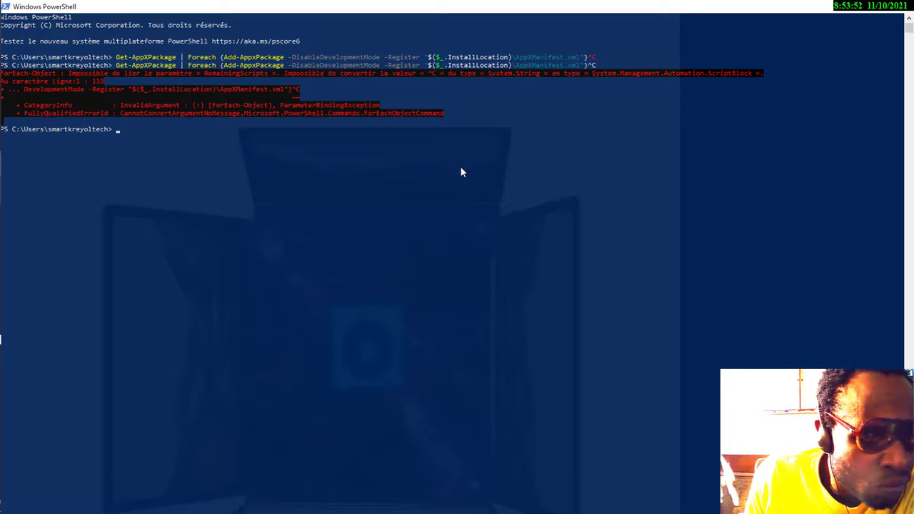
text(Get-AppxPackage | Foreach {Add-AppxPackage -DisableDevelopmentMode -Register "$($_.InstallLocation)\AppXManifest.xml"})
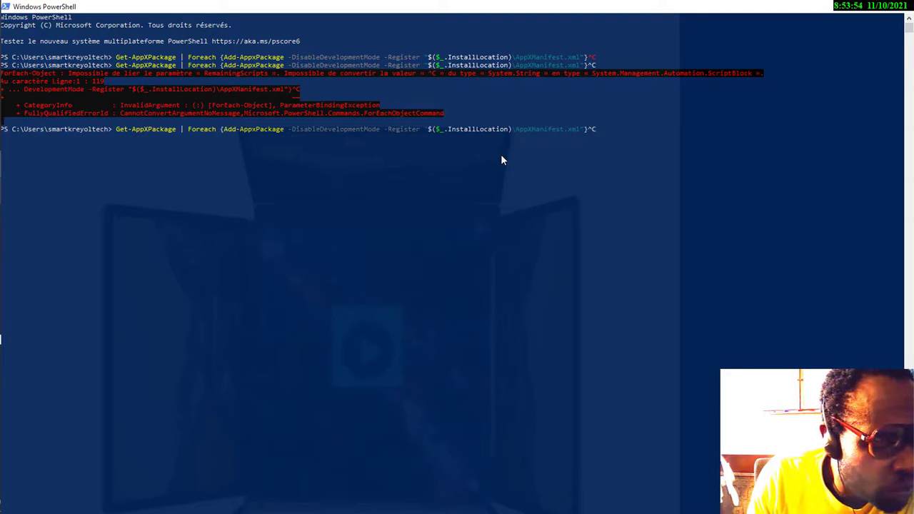
key(ctrl+v)
key(ctrl+v)
text(cls)
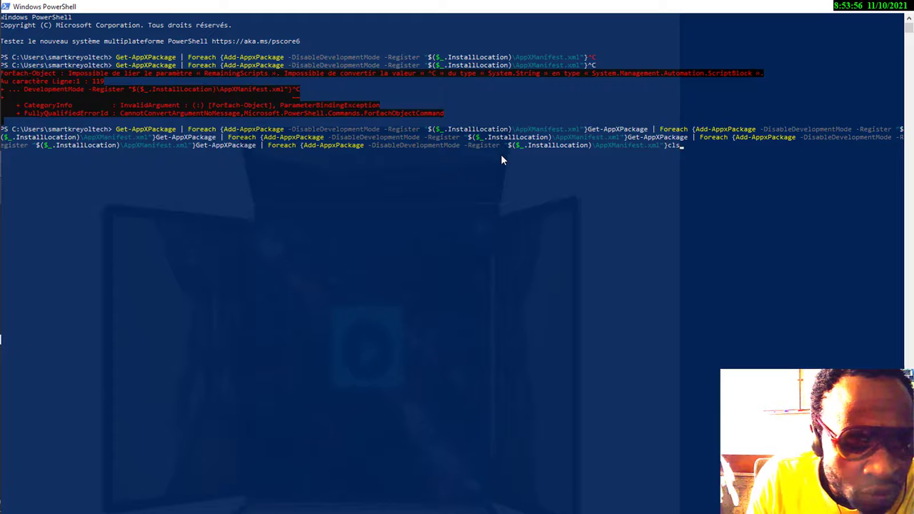
key(Escape)
text(new-item -path  C:\Users\smartkreyoltech\Desktop\skt1 -itemtype file -name bosslifepapi.txt -Value 'flower7)
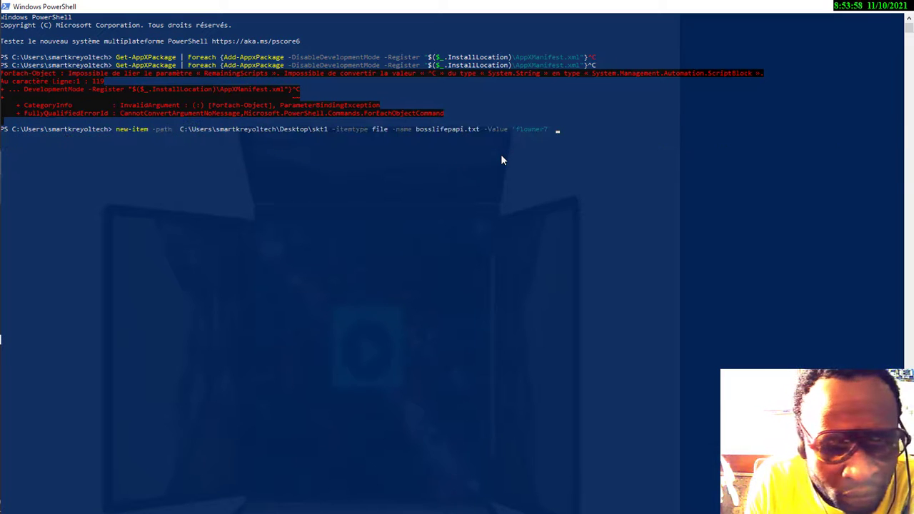
key(ctrl+z)
key(ctrl+z)
key(ctrl+z)
key(ctrl+z)
key(ctrl+c)
key(Escape)
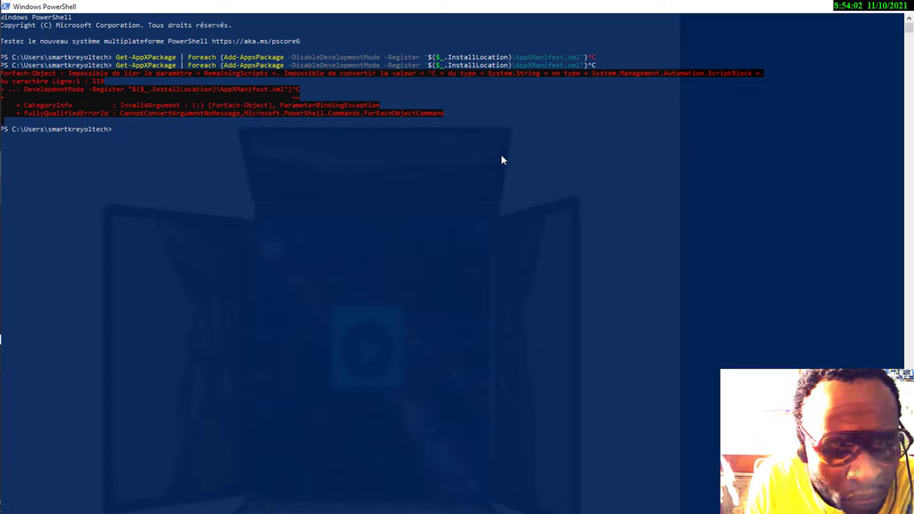
- Run the corrected re-registration command without ^C, then open Windows Settings with Win+I
key(ctrl+v)
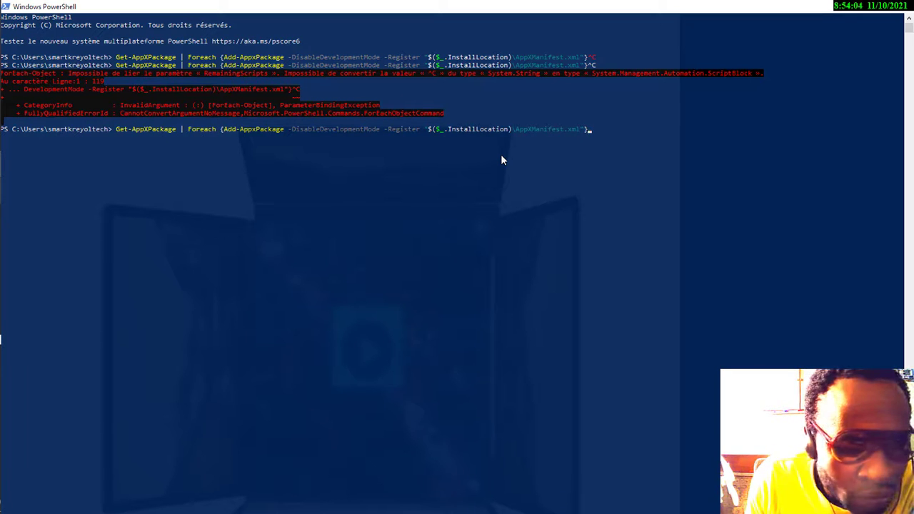
key(Return)
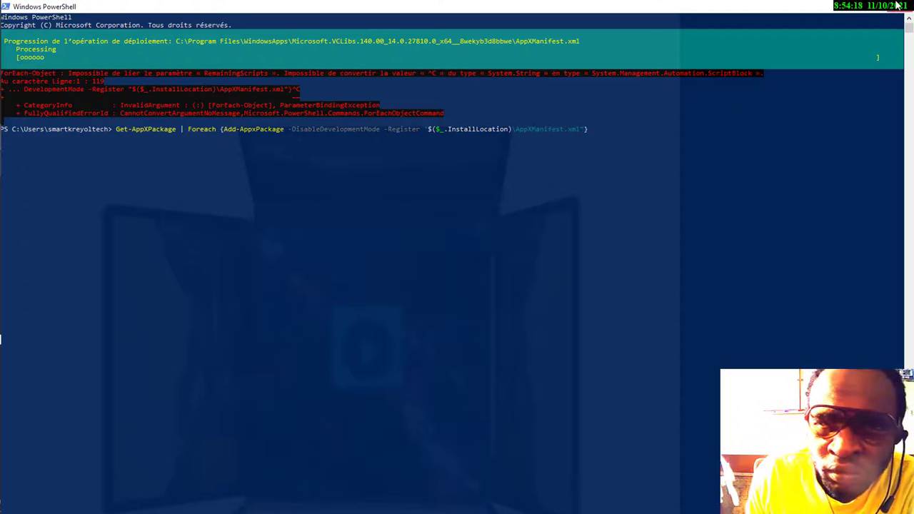
key(super+i)
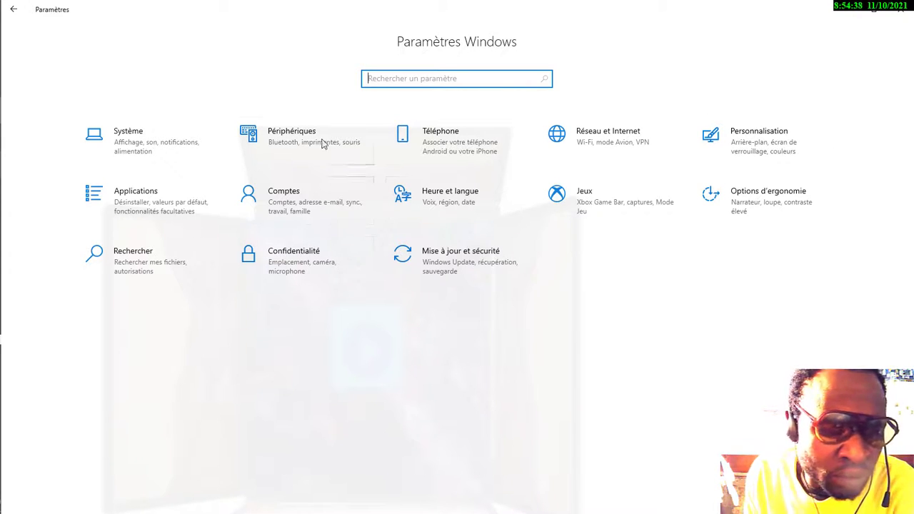
- Browse the Périphériques Bluetooth list and the Souris page, then bring Firefox's ms-settings list forward
click(283, 142)
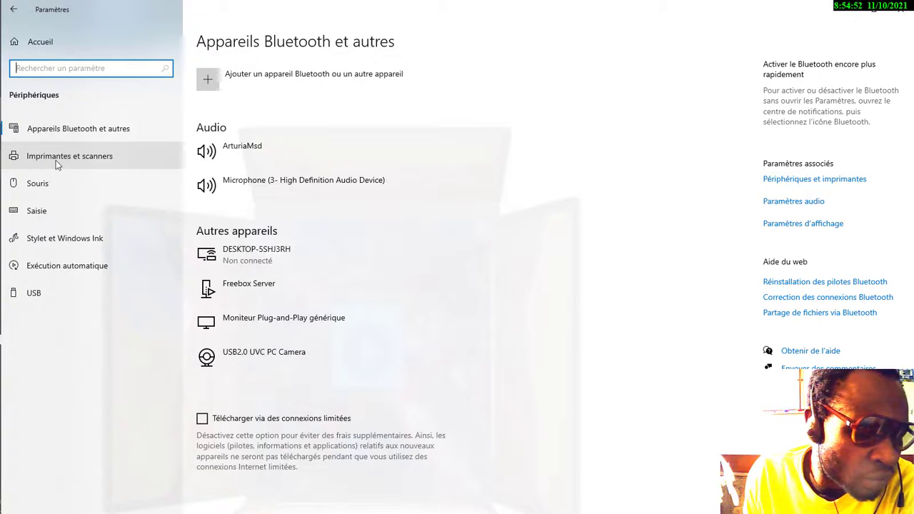
scroll(246, 345, down, 2)
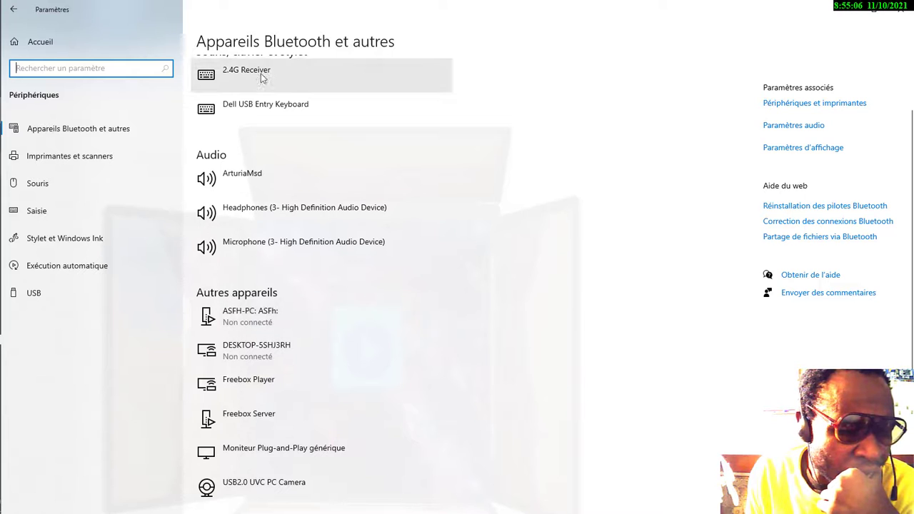
scroll(316, 186, up, 1)
scroll(316, 186, down, 3)
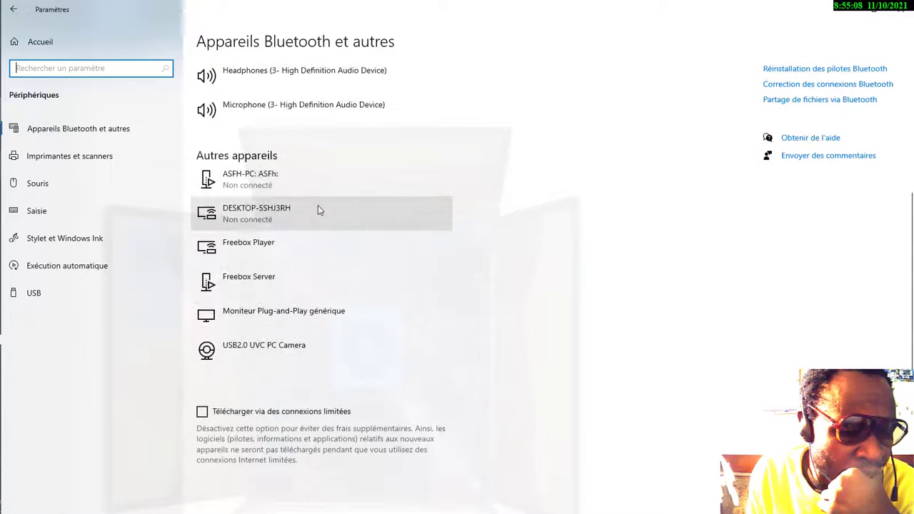
scroll(318, 205, up, 3)
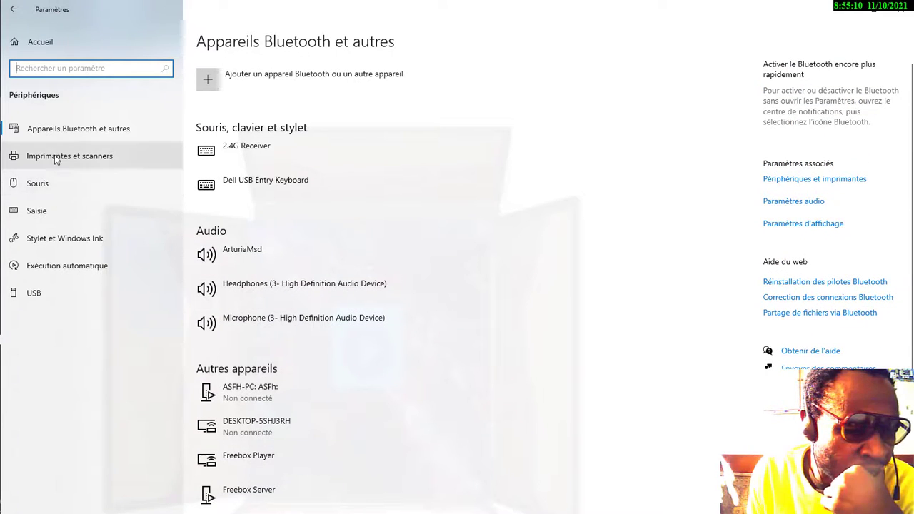
click(42, 187)
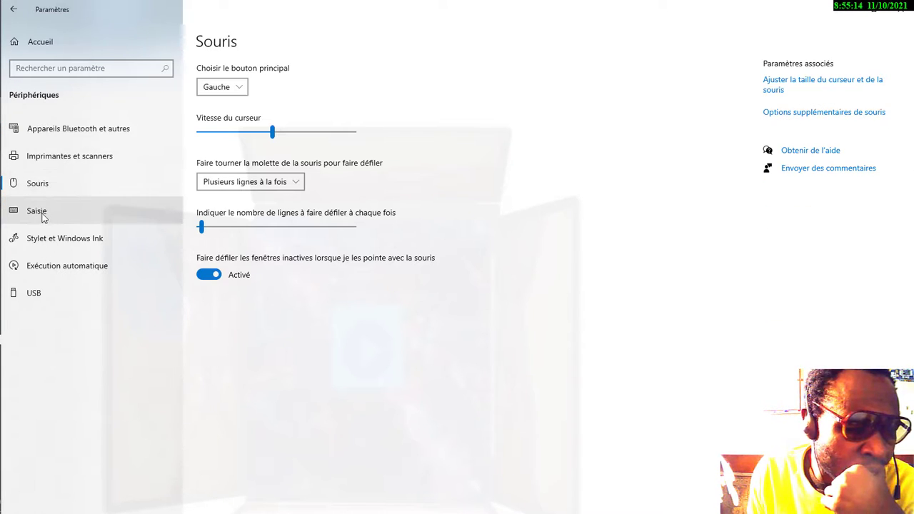
click(900, 9)
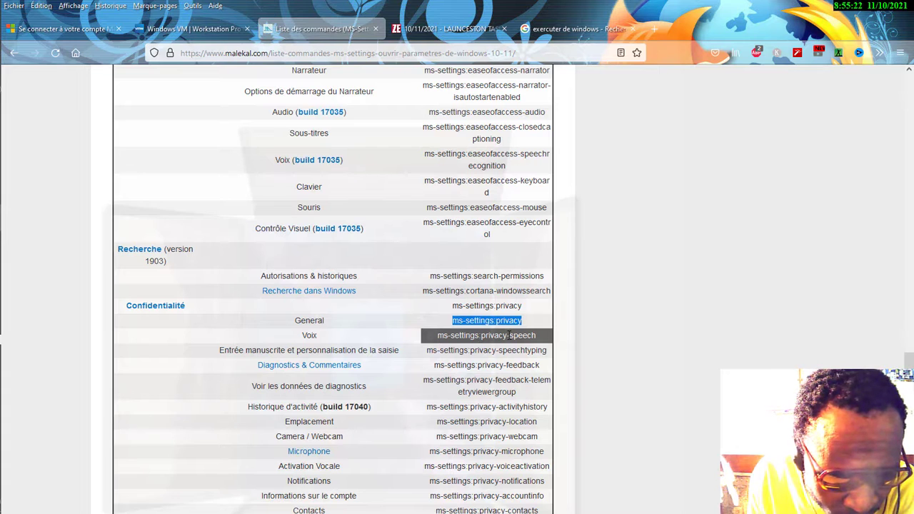
- Run ms-settings:privacy-speech from the Run box to open the Voix page, then go back to Settings home
drag(541, 341, 499, 338)
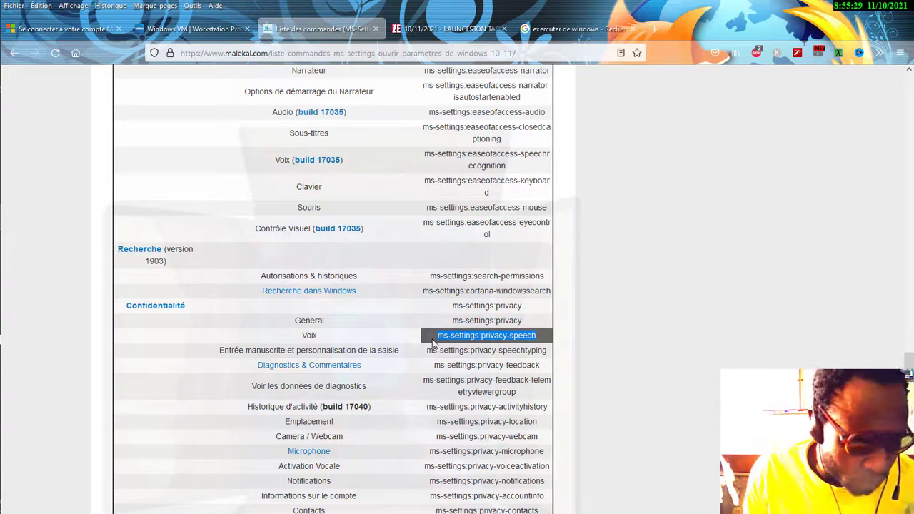
key(super+r)
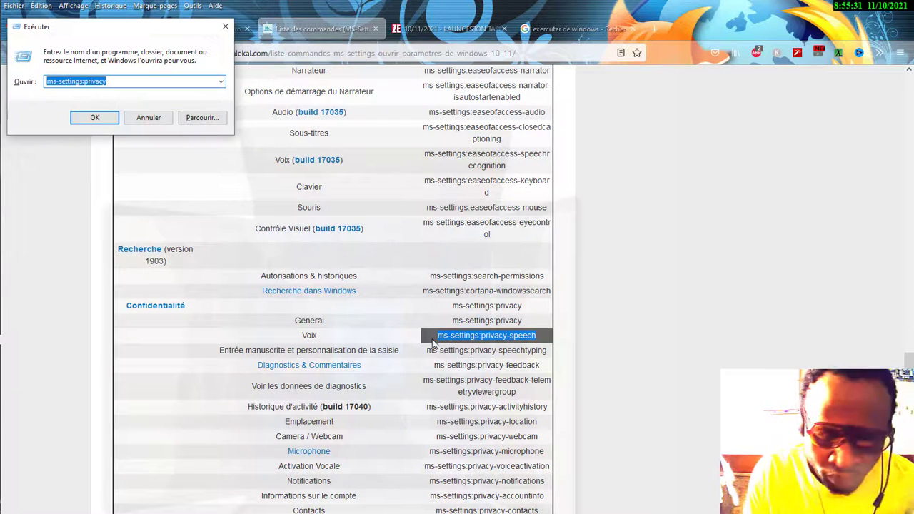
key(BackSpace)
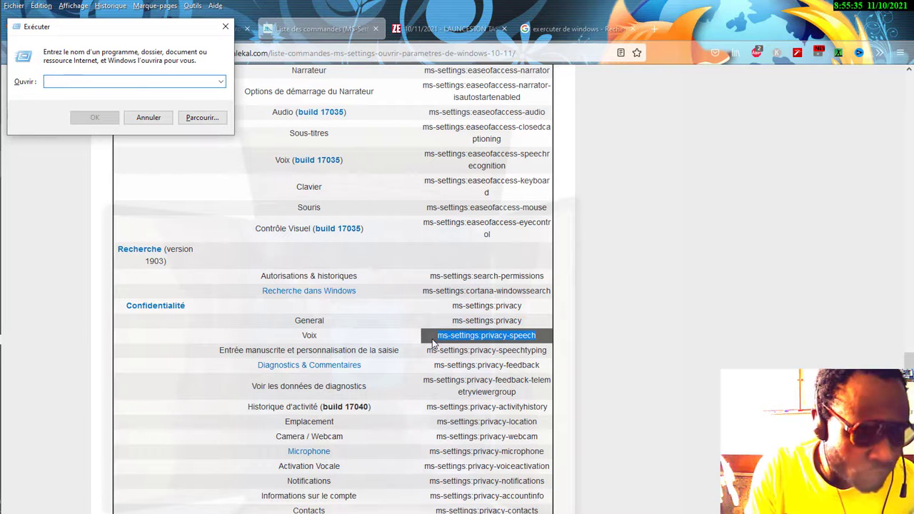
text(ms-settings:privacy-speech)
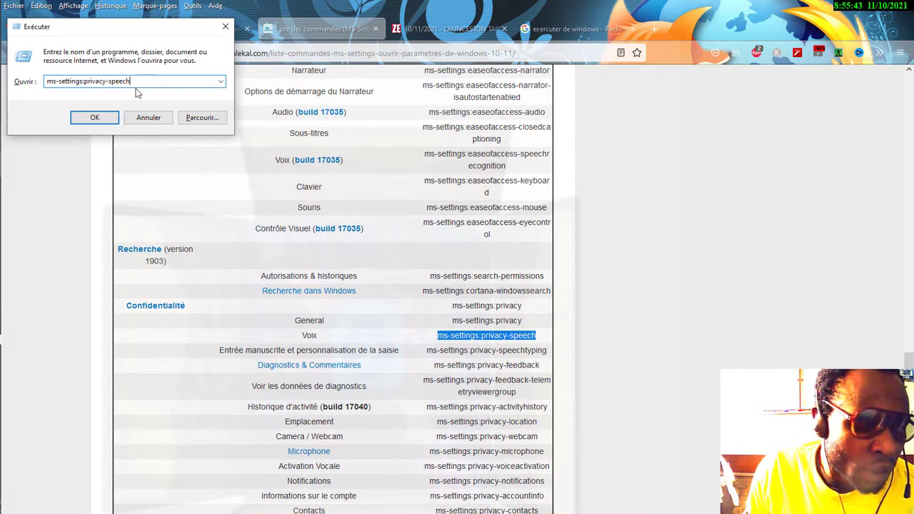
click(94, 119)
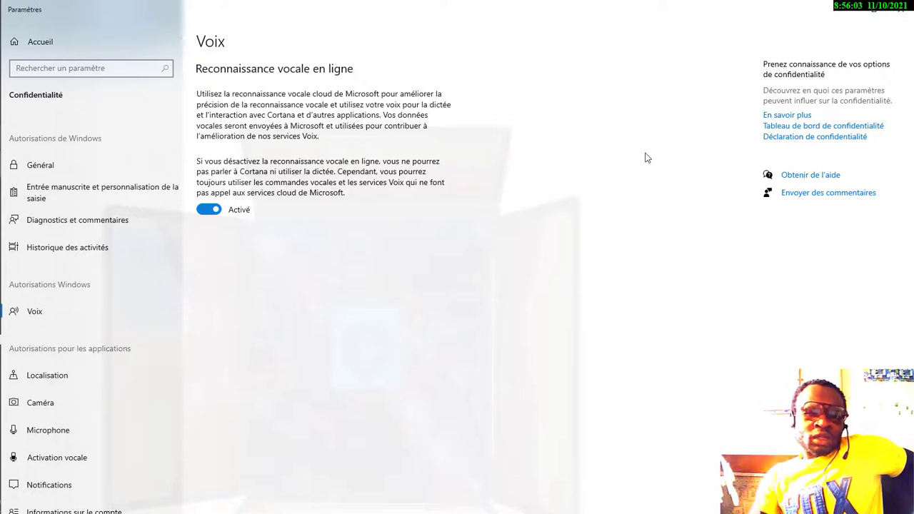
click(40, 43)
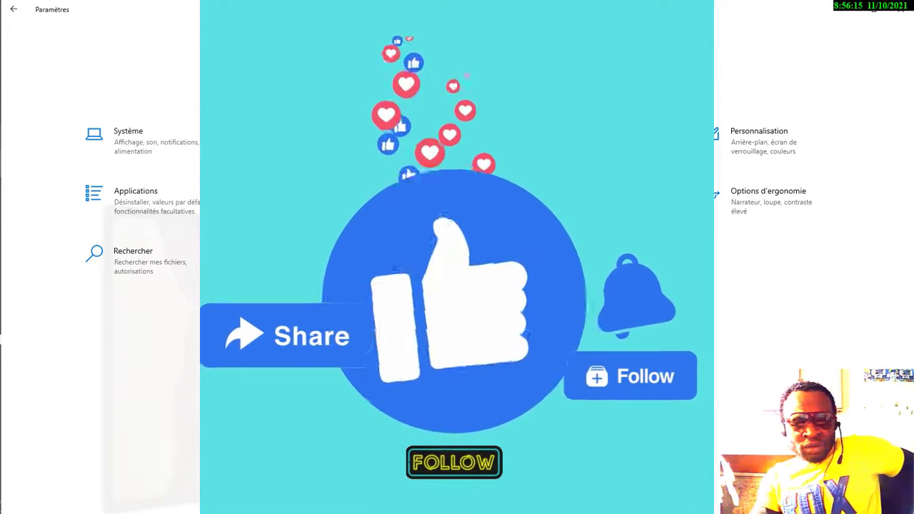
- Go from Périphériques to the Microphone privacy page showing app microphone access Activé
click(335, 139)
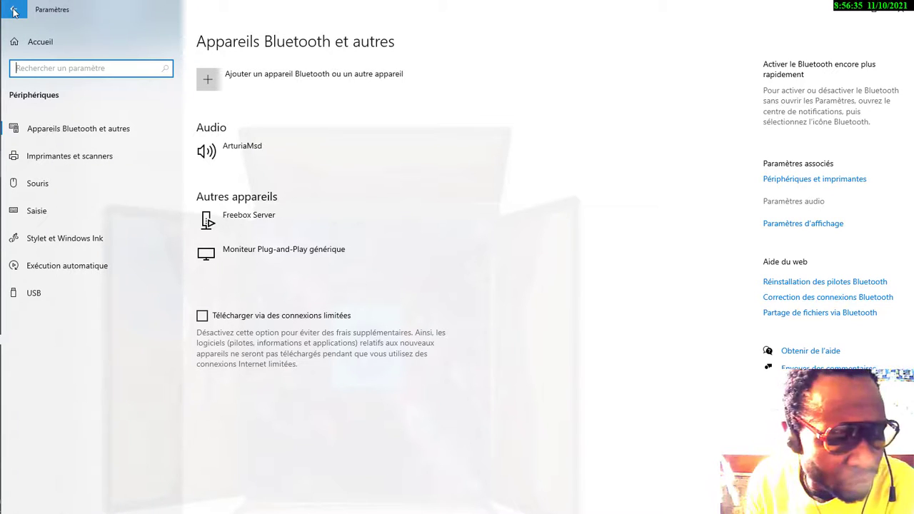
mouse_move(2, 207)
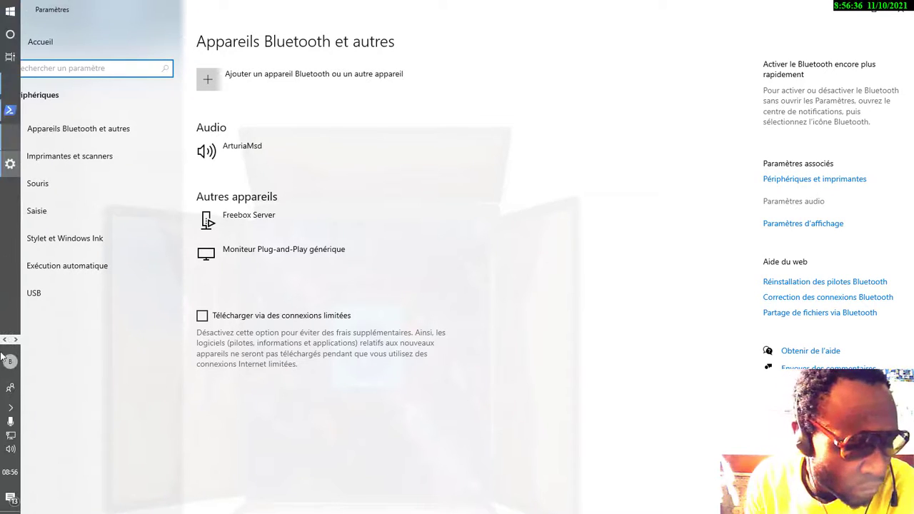
click(10, 422)
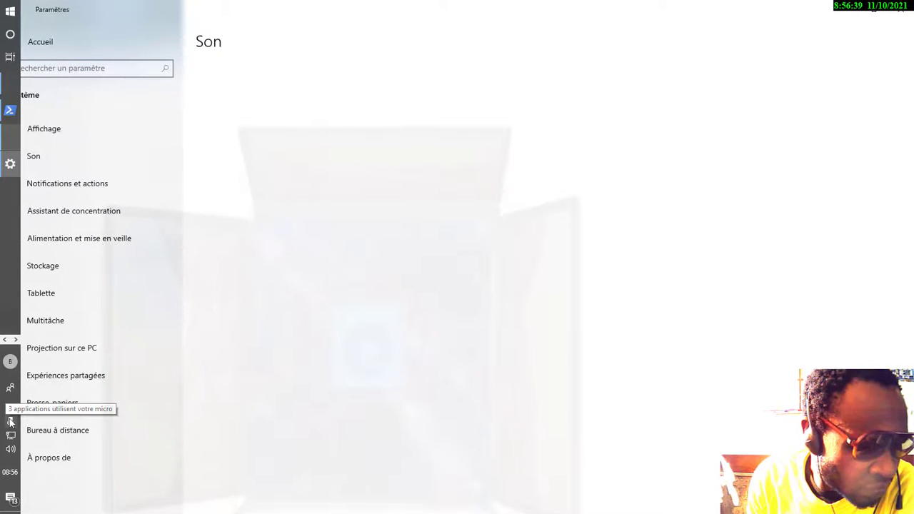
click(10, 421)
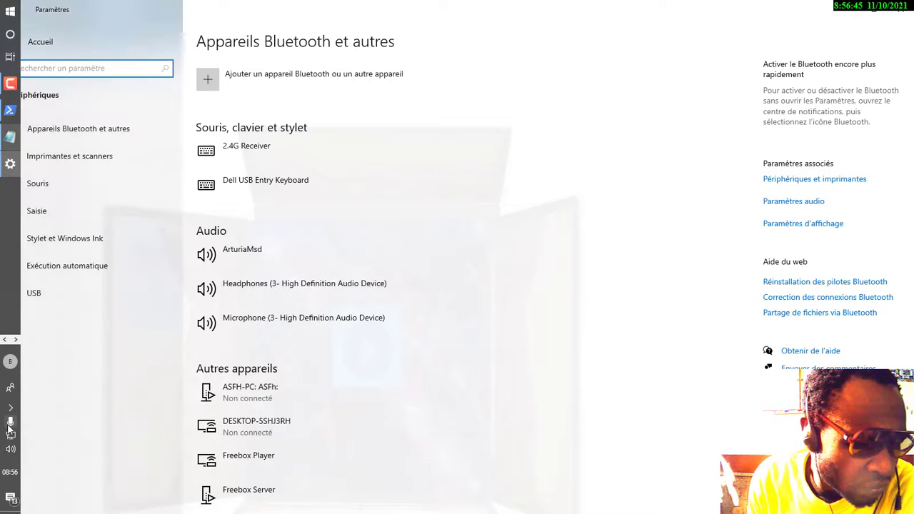
click(10, 423)
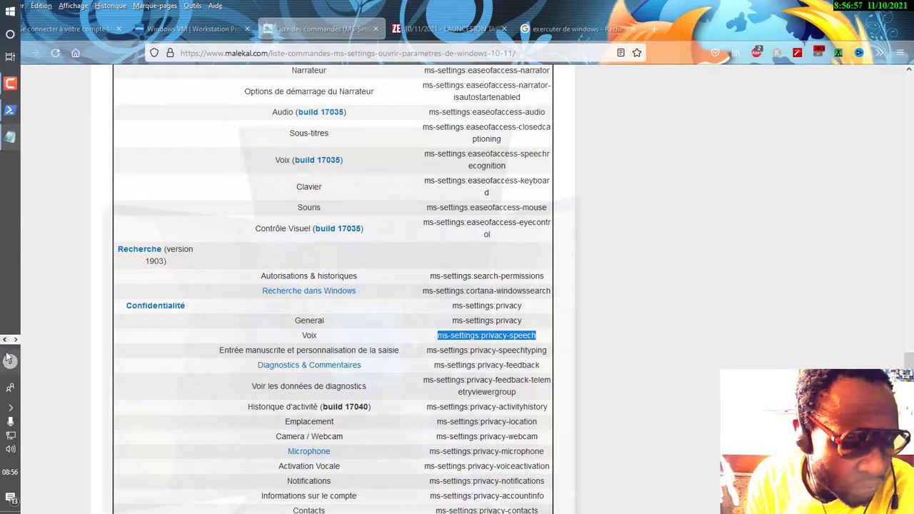
- Scroll the malekal table and select ms-settings:privacy-activityhistory in the Confidentialité section
click(5, 340)
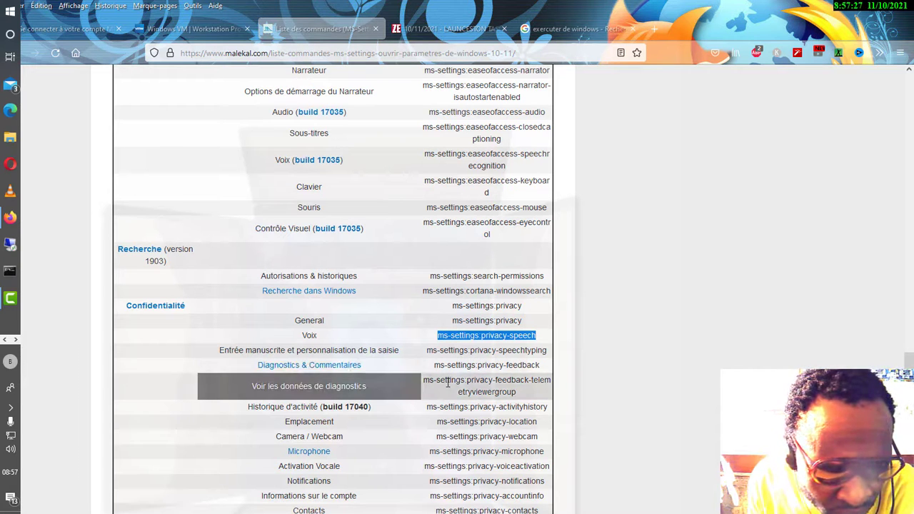
scroll(445, 379, down, 2)
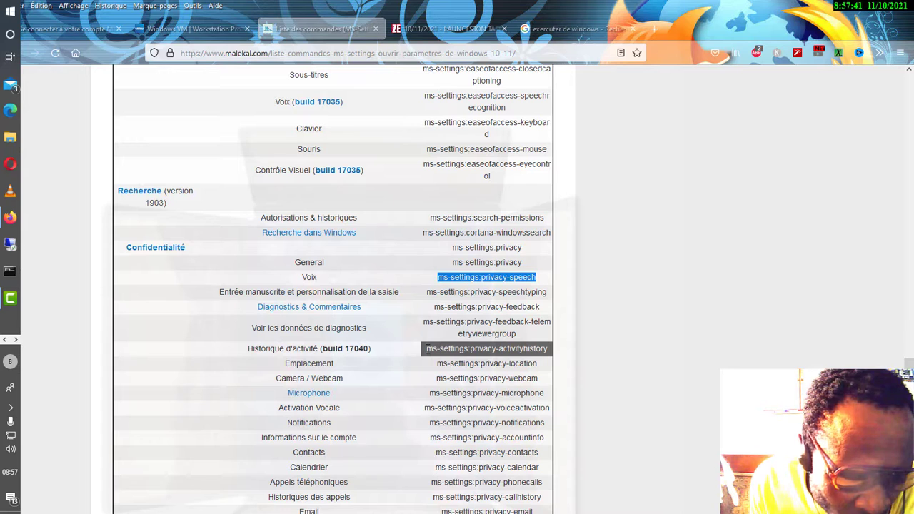
mouse_move(428, 349)
mouse_down()
mouse_move(502, 349)
mouse_move(479, 349)
mouse_move(534, 364)
mouse_move(549, 355)
mouse_move(421, 355)
mouse_up()
key(ctrl+c)
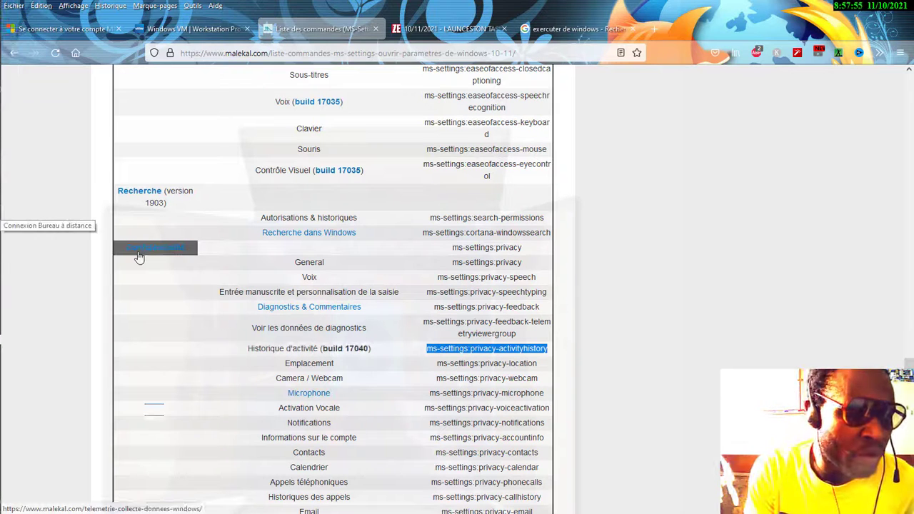
key(super+r)
- Run ms-settings:privacy-activityhistory to open the Historique des activités page and scroll through it
key(BackSpace)
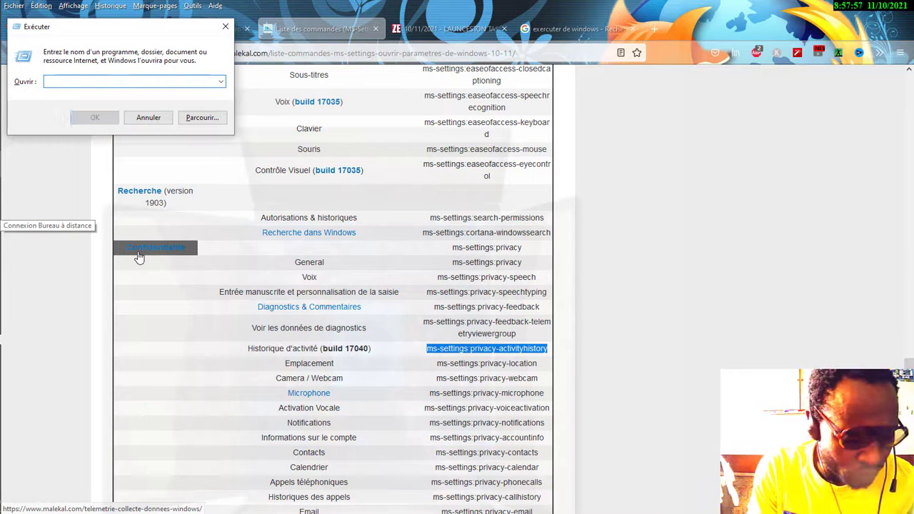
key(ctrl+v)
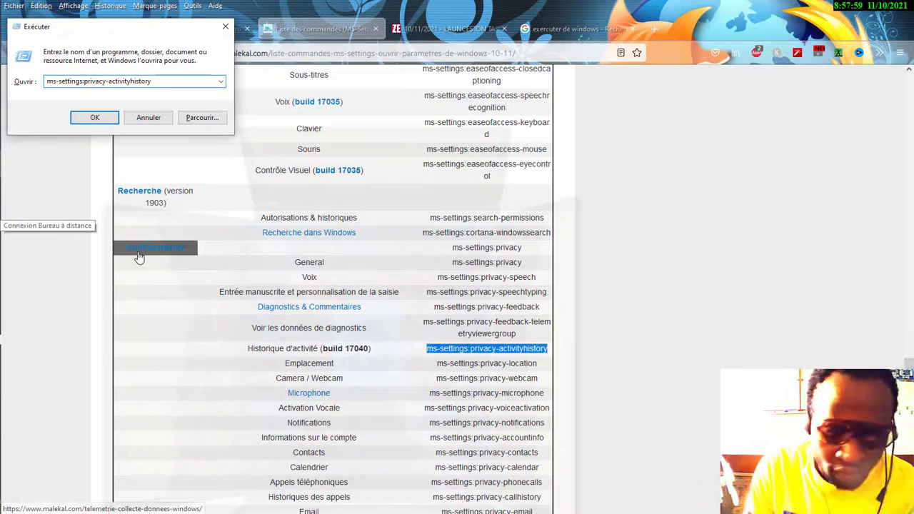
key(Return)
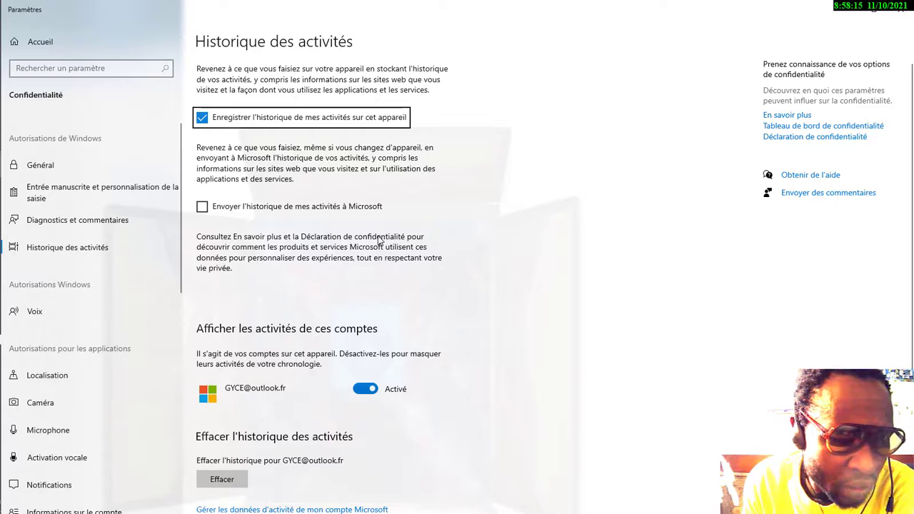
scroll(380, 243, down, 1)
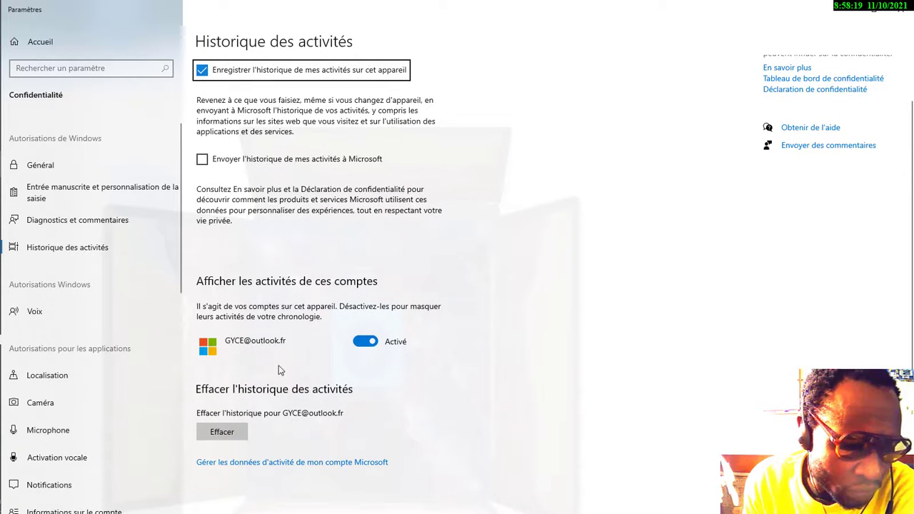
scroll(398, 369, up, 1)
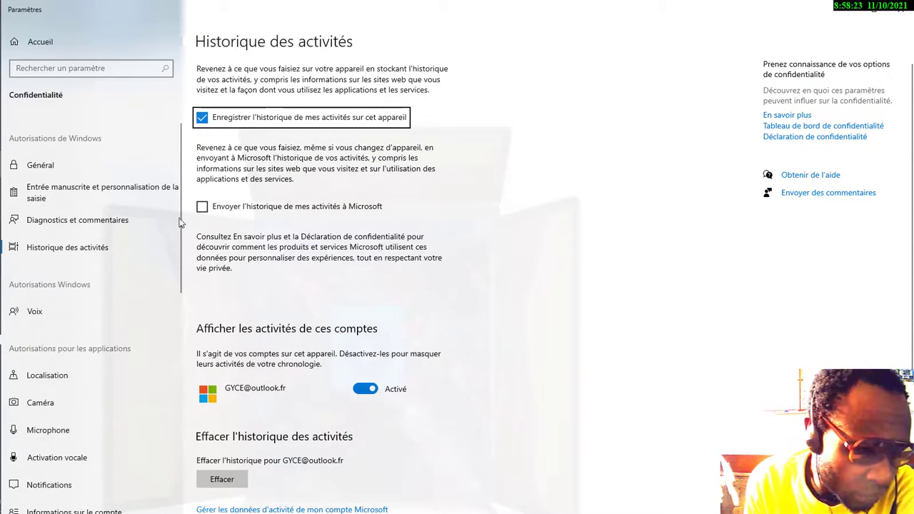
- Close the activity history settings page and launch Remote Desktop Connection
click(903, 15)
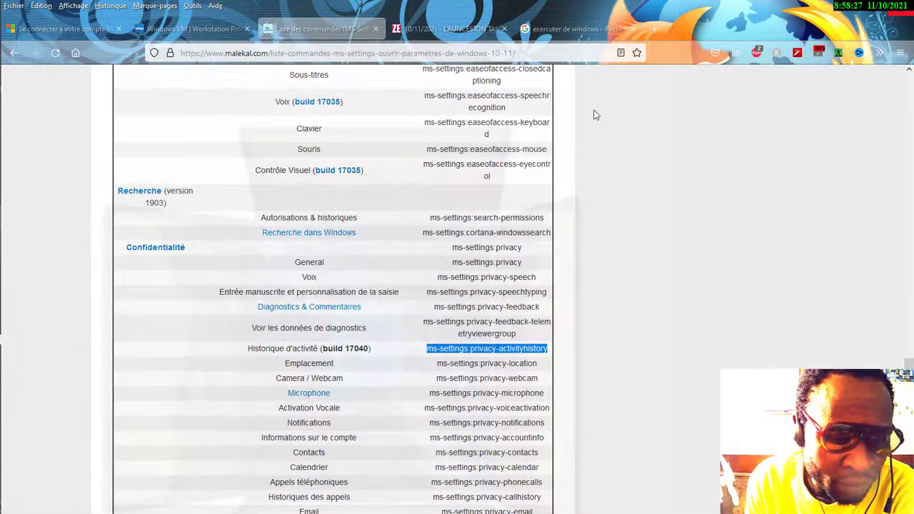
mouse_move(4, 236)
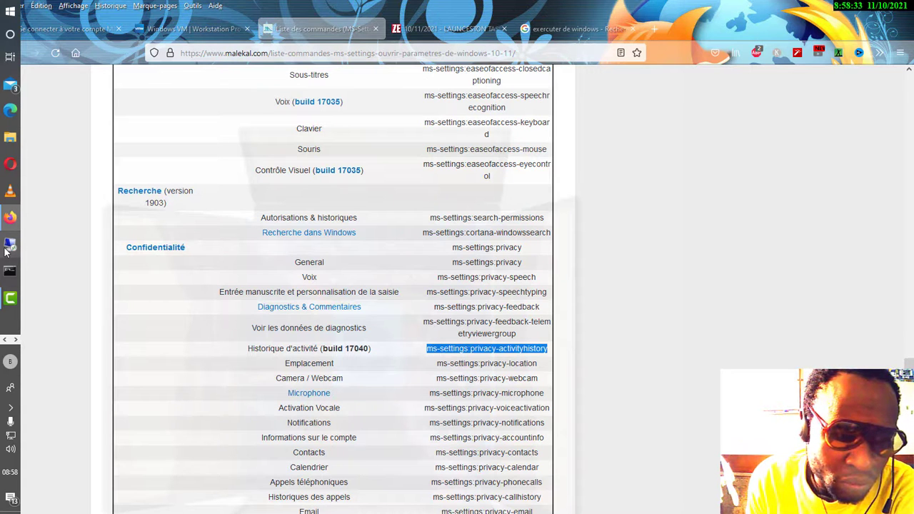
click(9, 246)
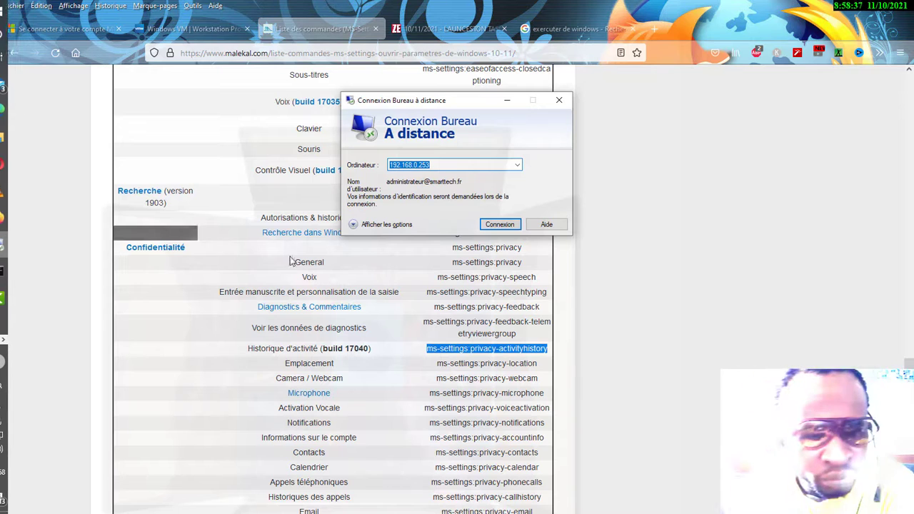
- Connect to 192.168.0.253 with the administrator password, accept the certificate, and maximize the session
click(500, 224)
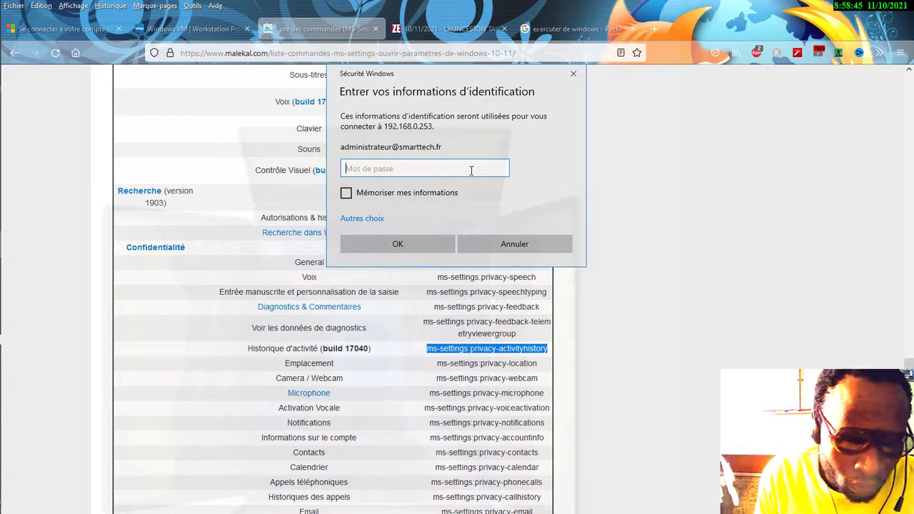
text(******)
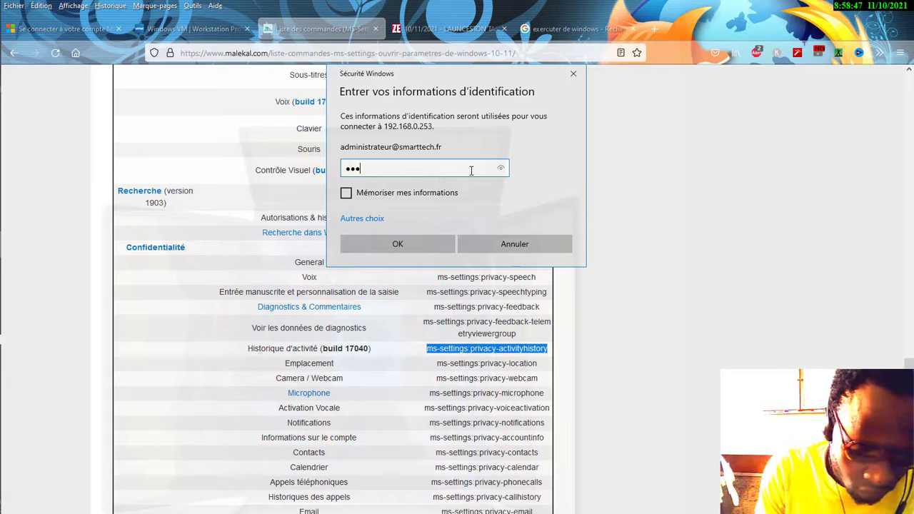
text(*******)
key(Caps_Lock)
text(*)
key(Caps_Lock)
text(*)
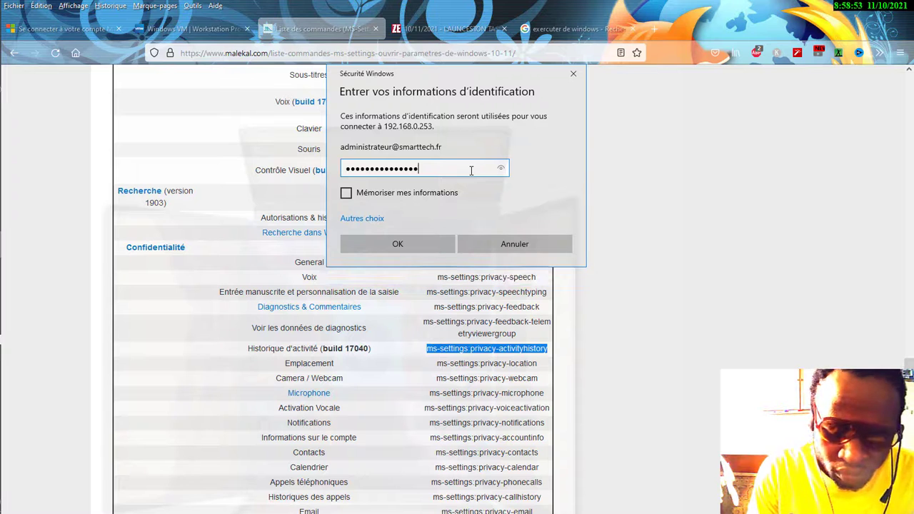
key(Return)
click(492, 263)
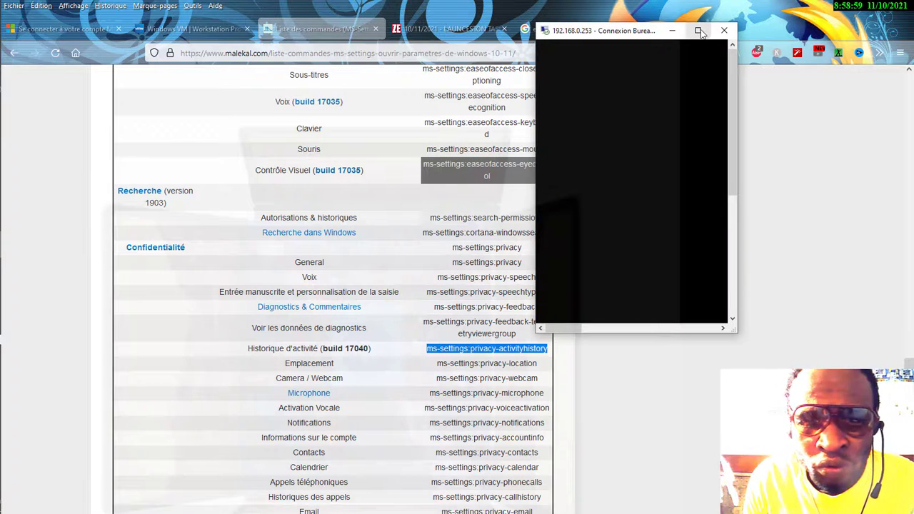
click(698, 30)
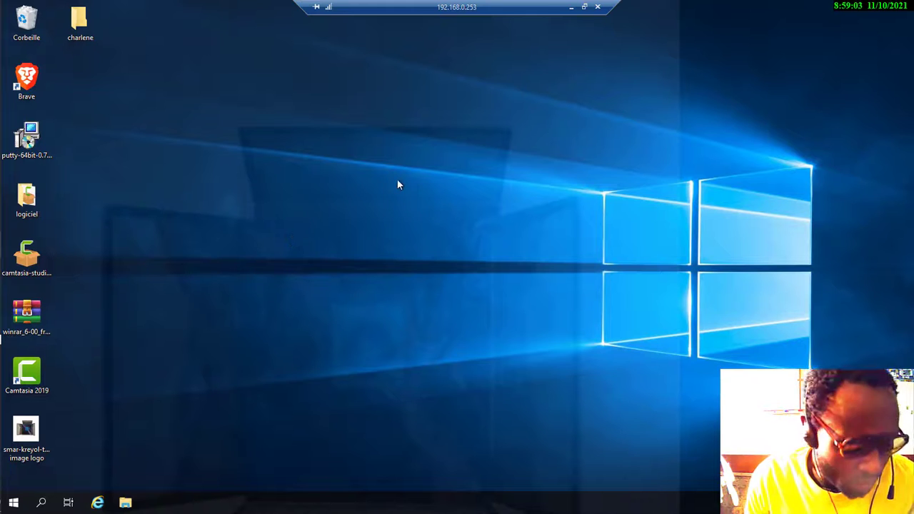
key(super+r)
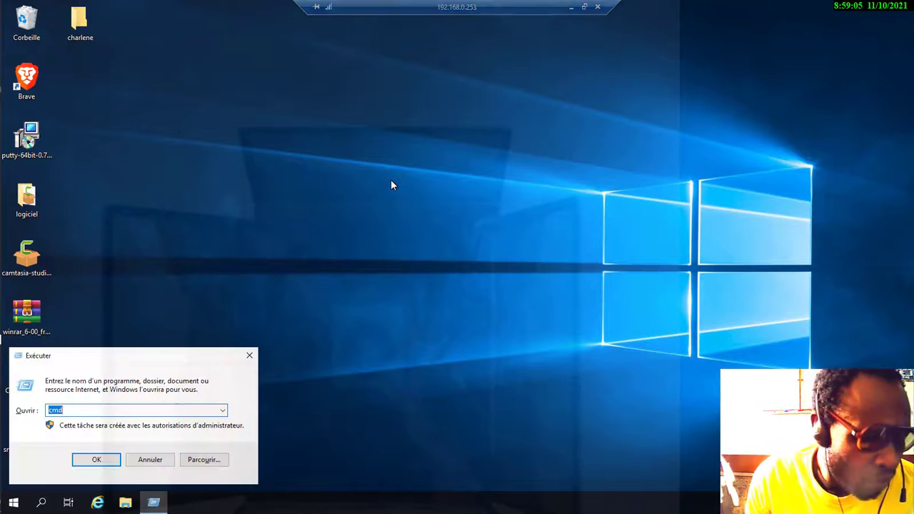
drag(152, 359, 381, 177)
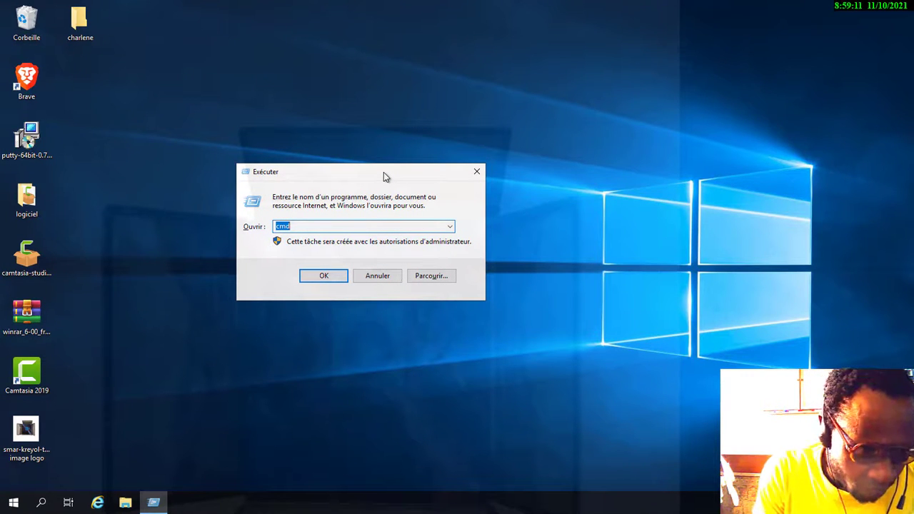
text(ms-settings:privacy-activityhistory)
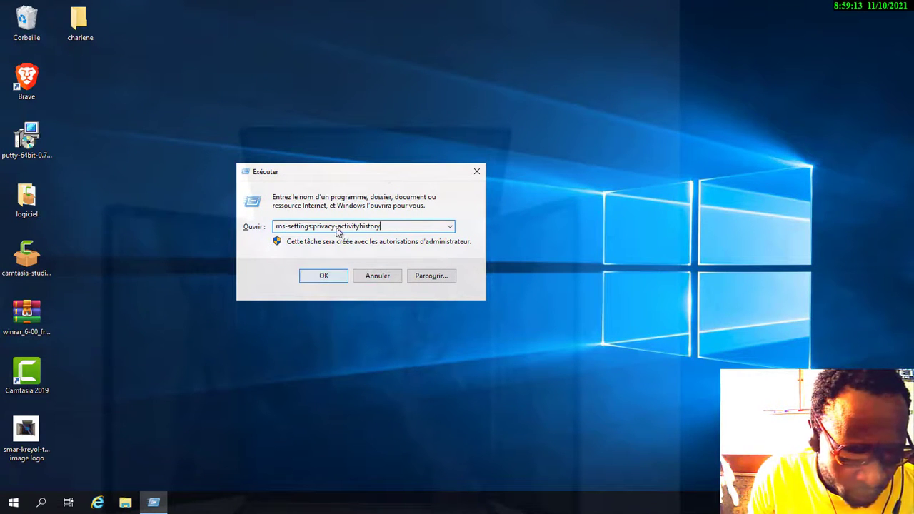
click(338, 280)
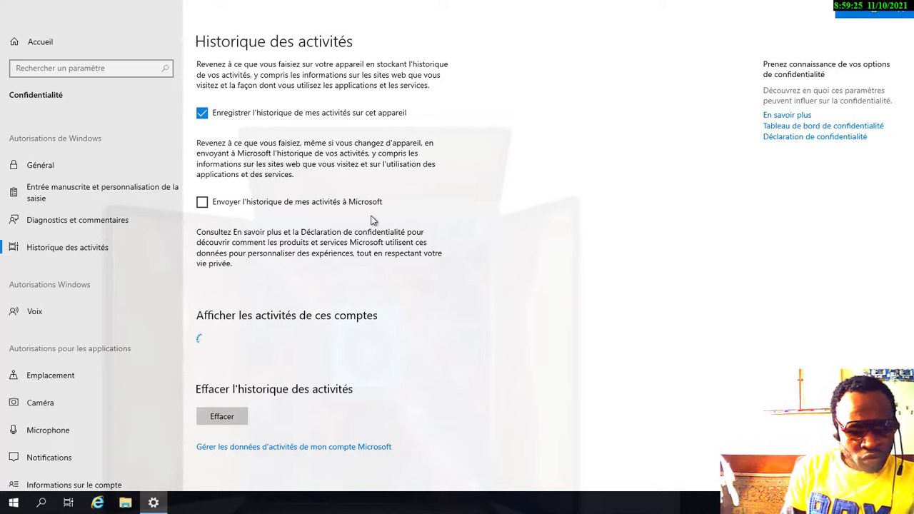
key(alt+F4)
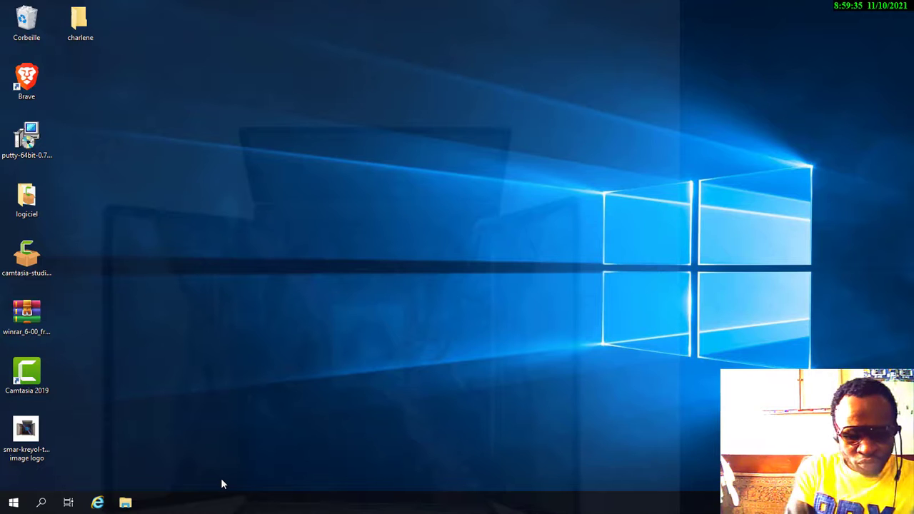
- Run ms-settings:display on the remote computer to open Affichage, then minimize Settings
key(super+r)
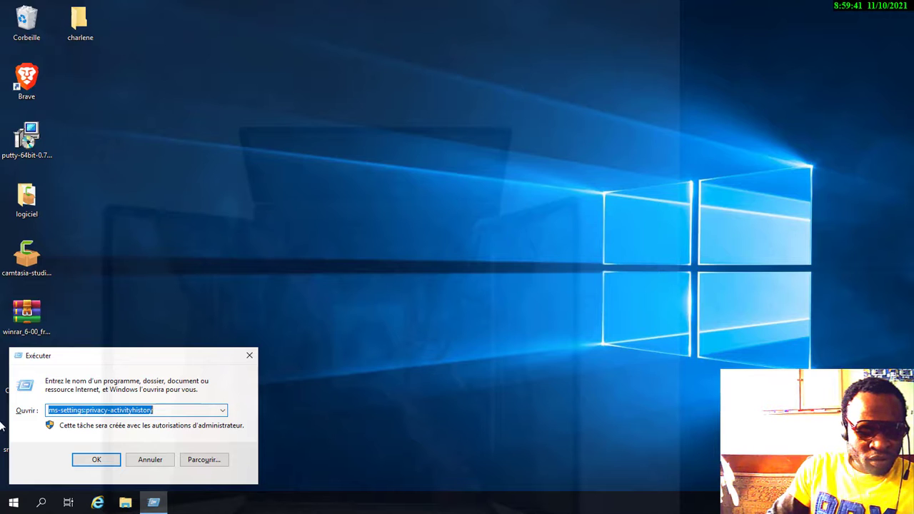
click(170, 411)
key(BackSpace)
key(BackSpace)
key(BackSpace)
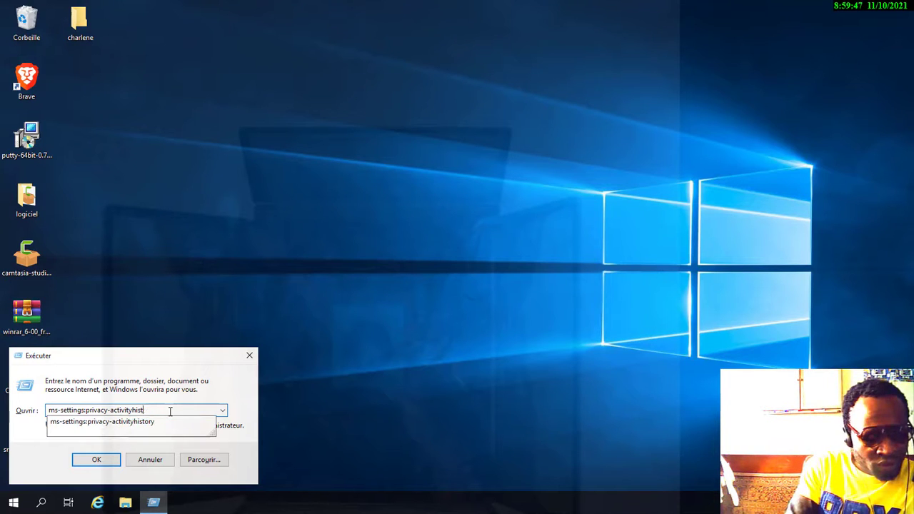
key(BackSpace)
key(BackSpace)
key(BackSpace)
key(BackSpace)
key(BackSpace)
key(BackSpace)
key(BackSpace)
key(BackSpace)
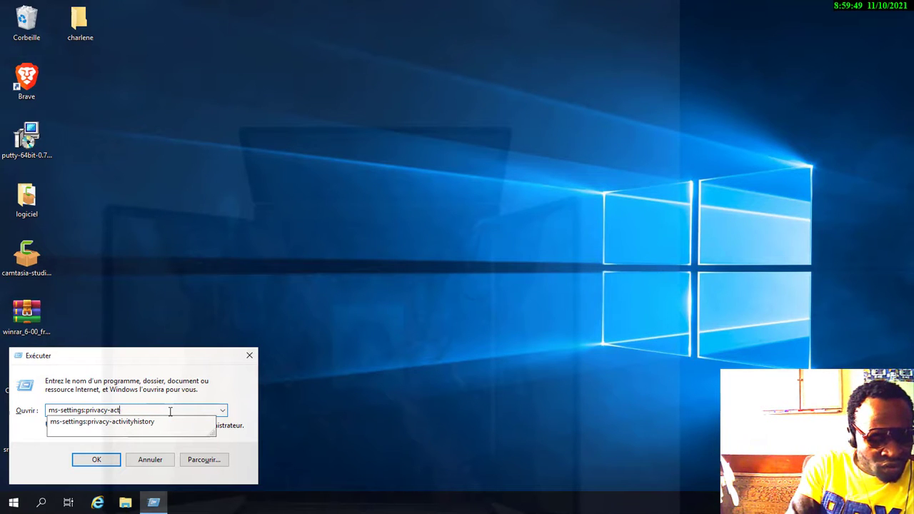
key(BackSpace)
key(BackSpace)
key(BackSpace)
key(BackSpace)
key(BackSpace)
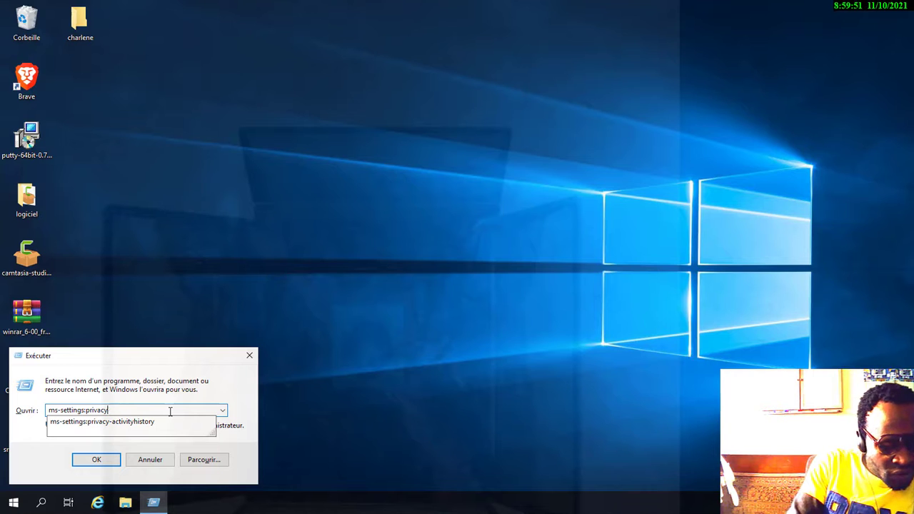
key(BackSpace)
key(BackSpace)
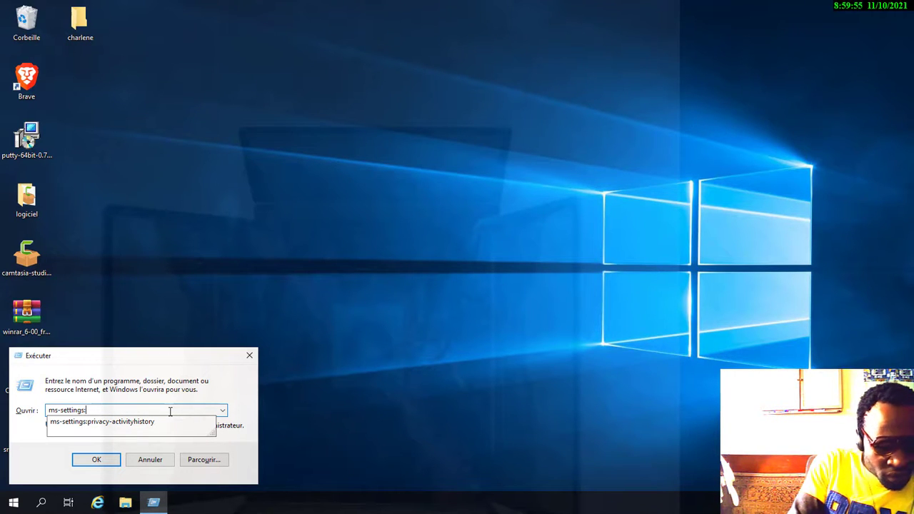
text(display)
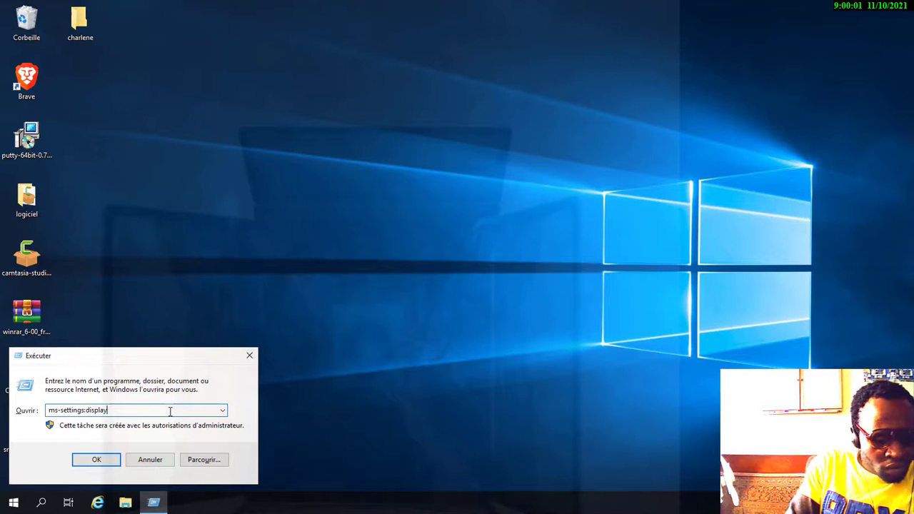
key(Return)
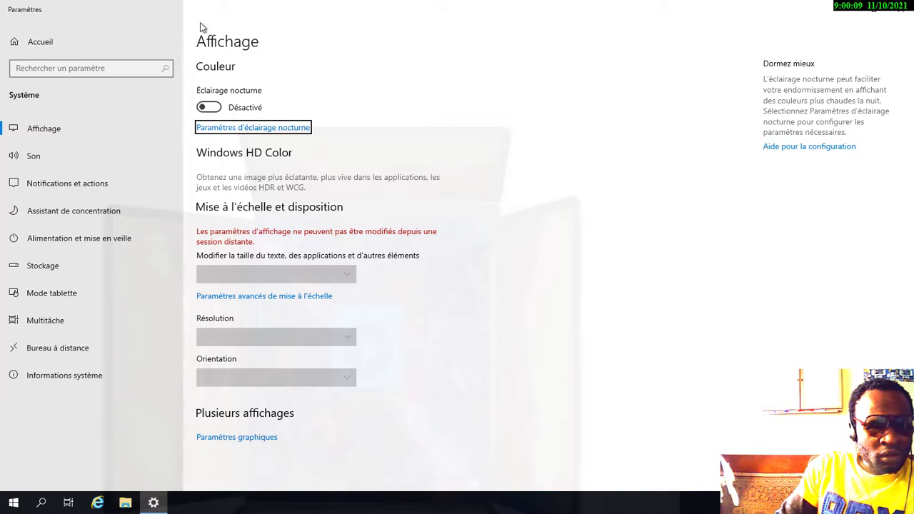
click(833, 12)
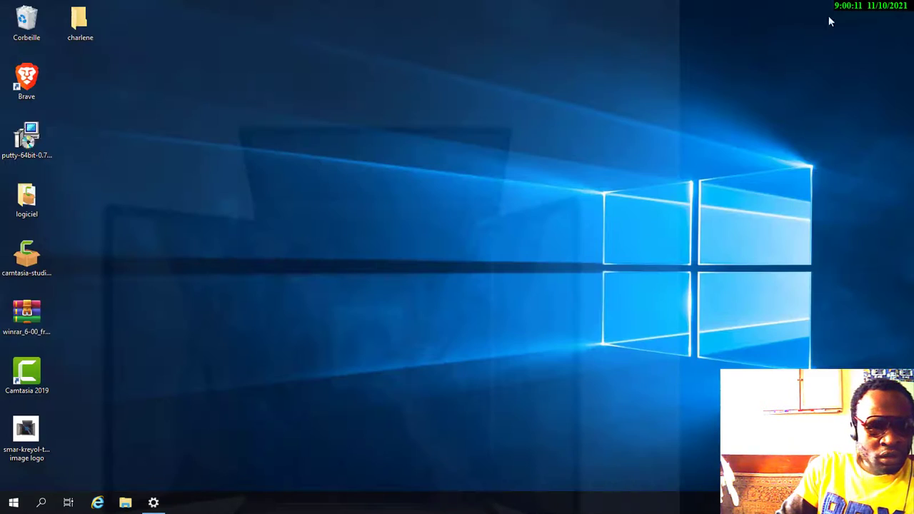
- Change the Run address from display to ms-settings:update, run it, then minimize Settings
click(154, 504)
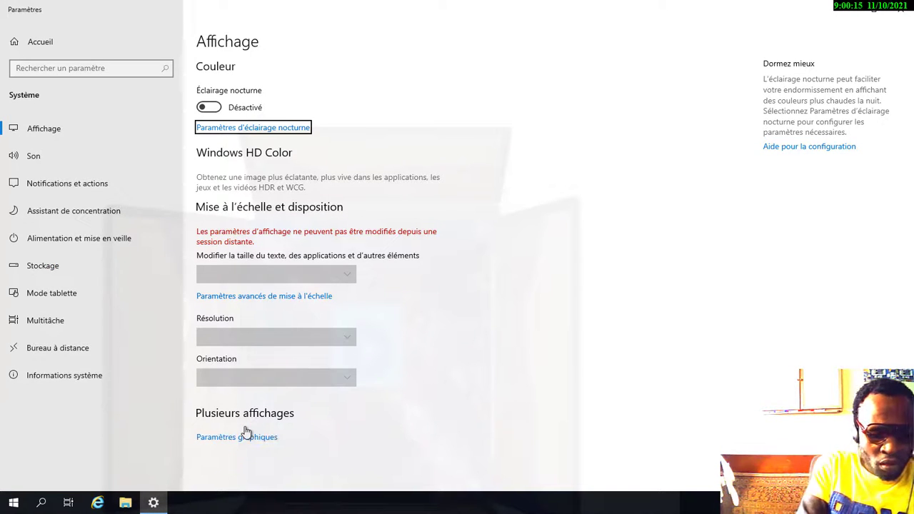
key(super+r)
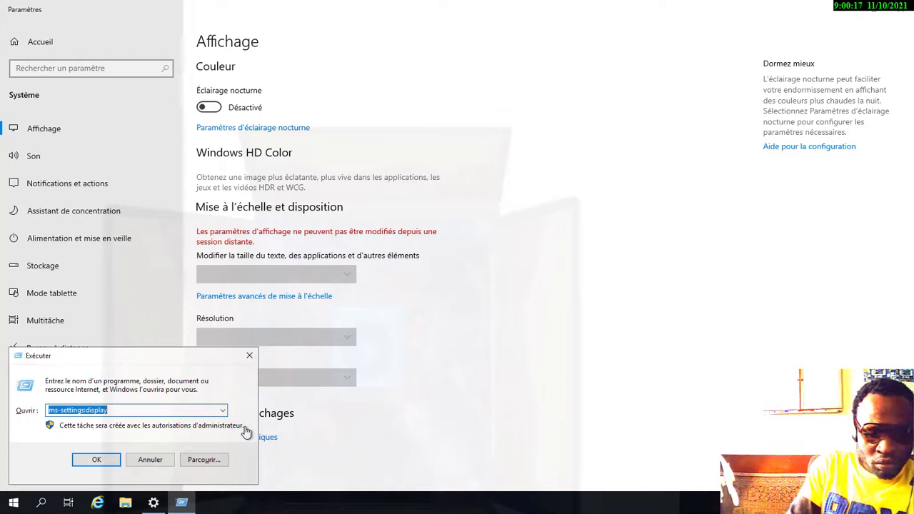
click(150, 407)
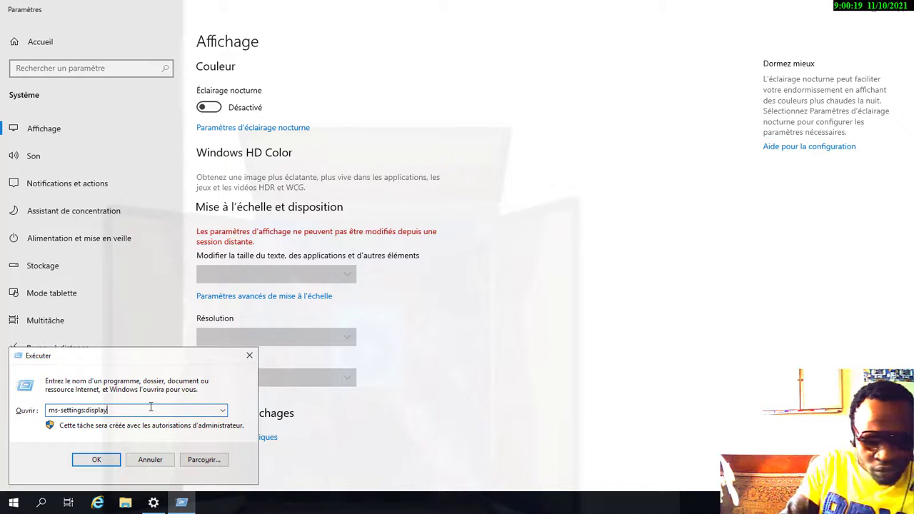
key(BackSpace)
key(BackSpace)
key(BackSpace)
key(BackSpace)
key(BackSpace)
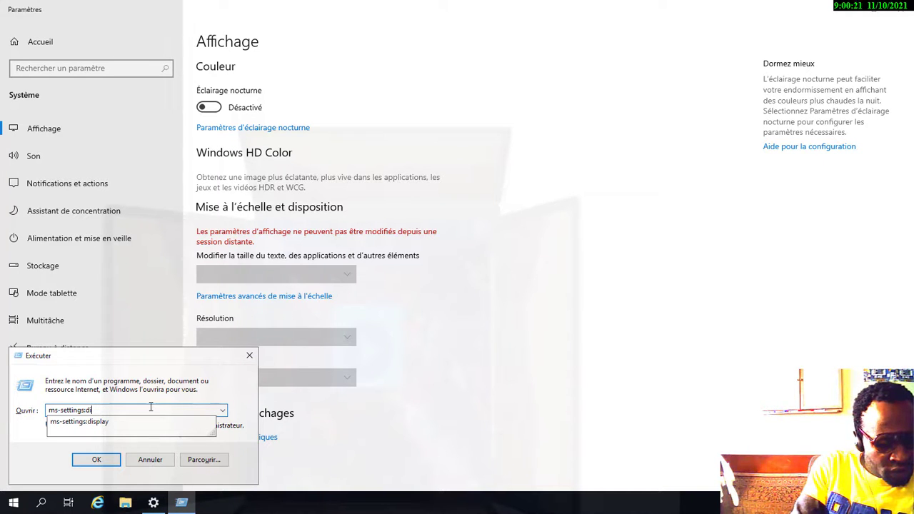
key(BackSpace)
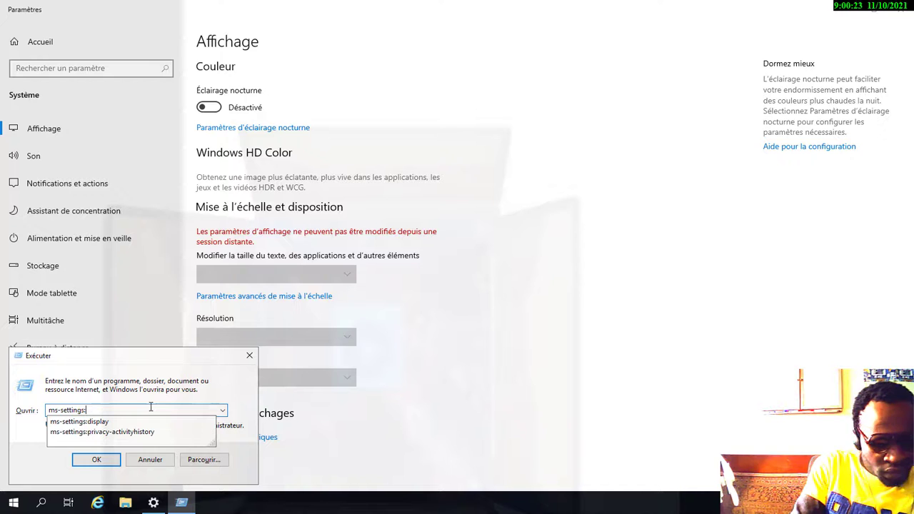
text(ups)
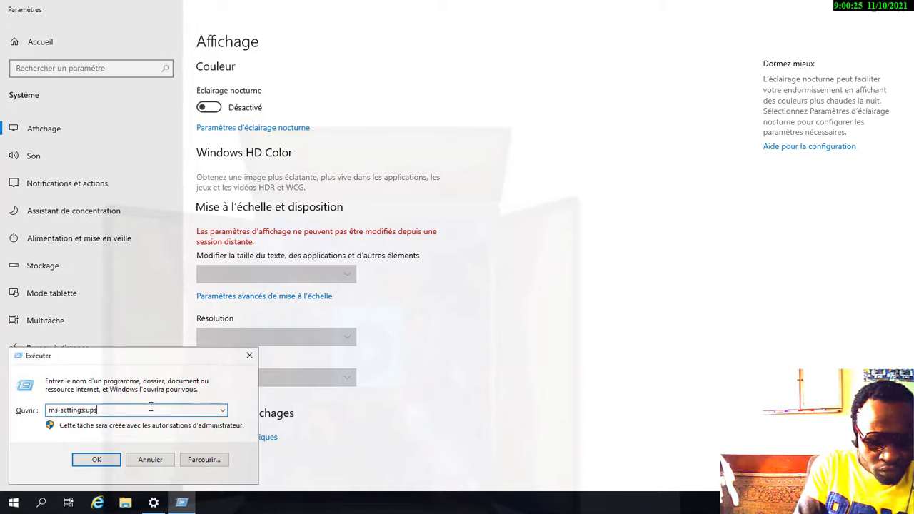
key(BackSpace)
text(da)
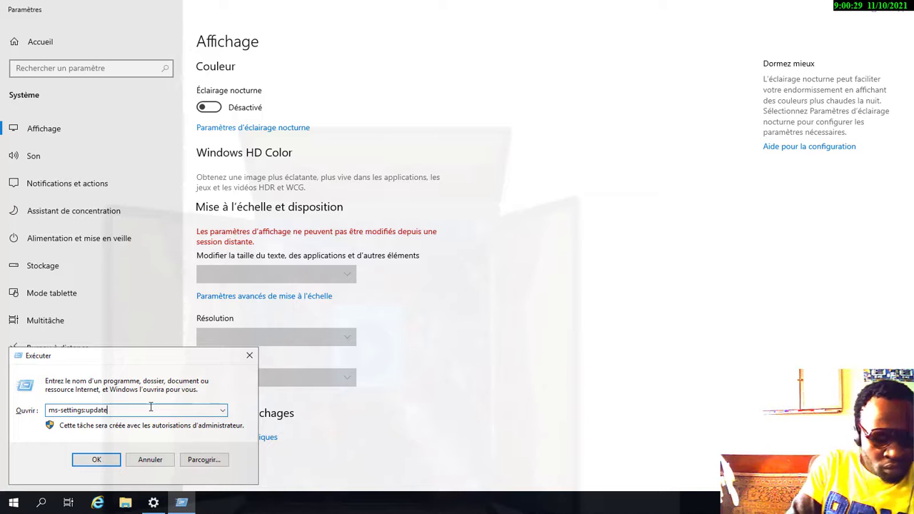
text(te)
key(Return)
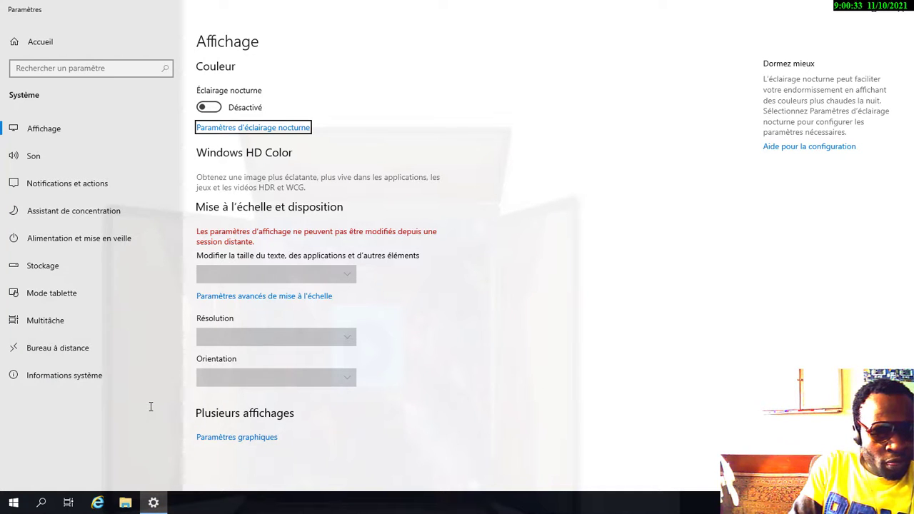
click(842, 12)
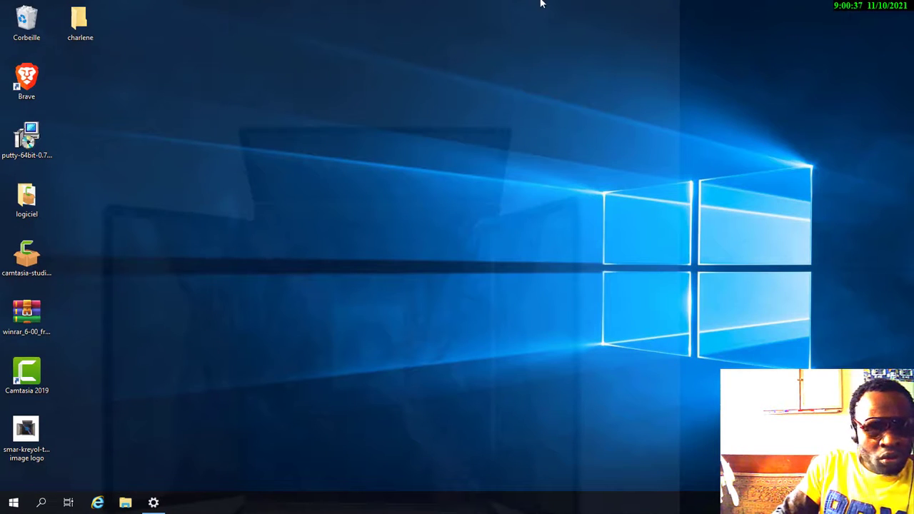
- Minimize the remote desktop session and review PowerShell's Add-AppxPackage error 0x80073D02 output
mouse_move(521, 3)
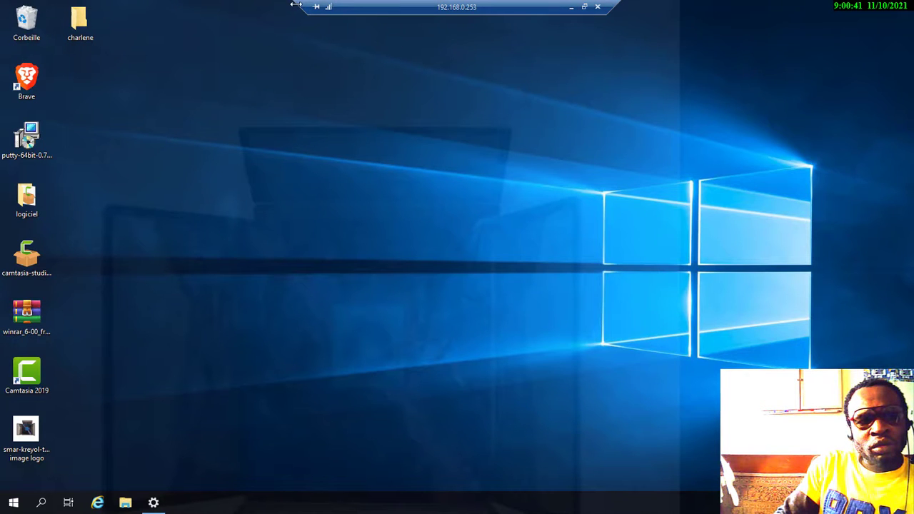
drag(295, 4, 467, 4)
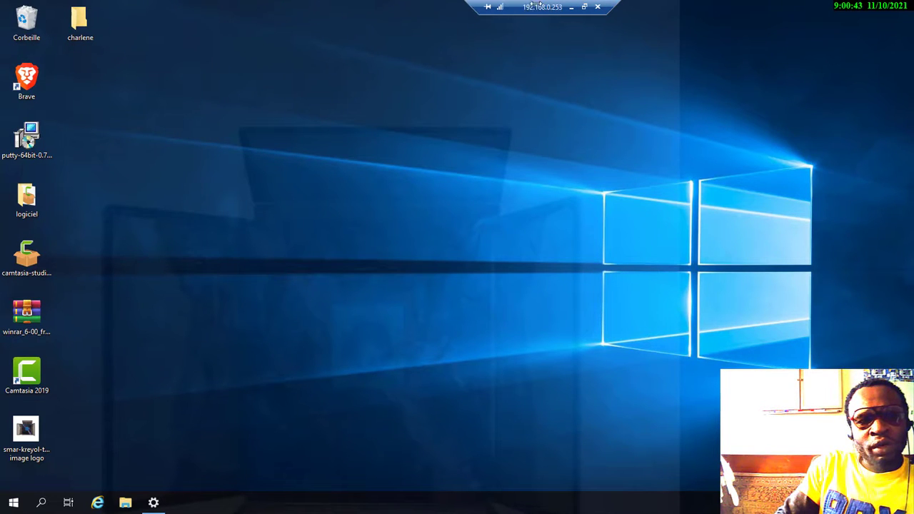
click(571, 7)
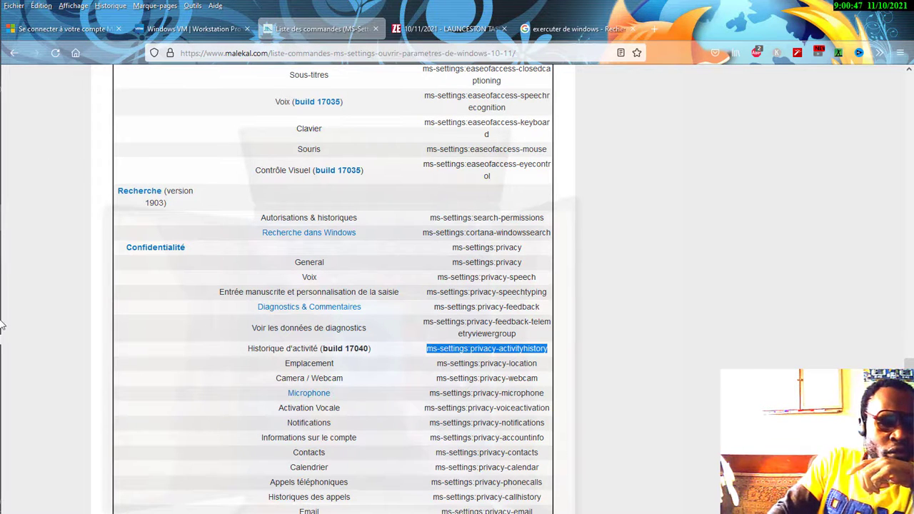
mouse_move(2, 319)
click(15, 339)
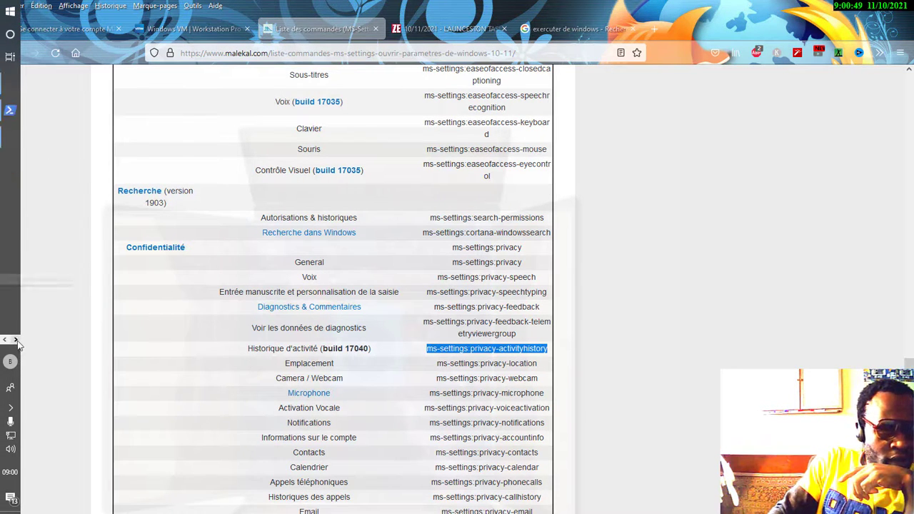
click(10, 110)
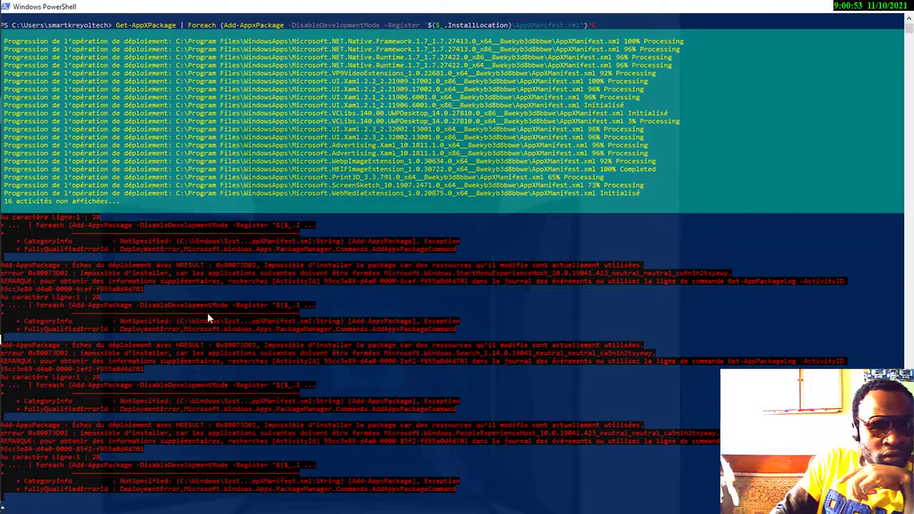
scroll(207, 312, down, 1)
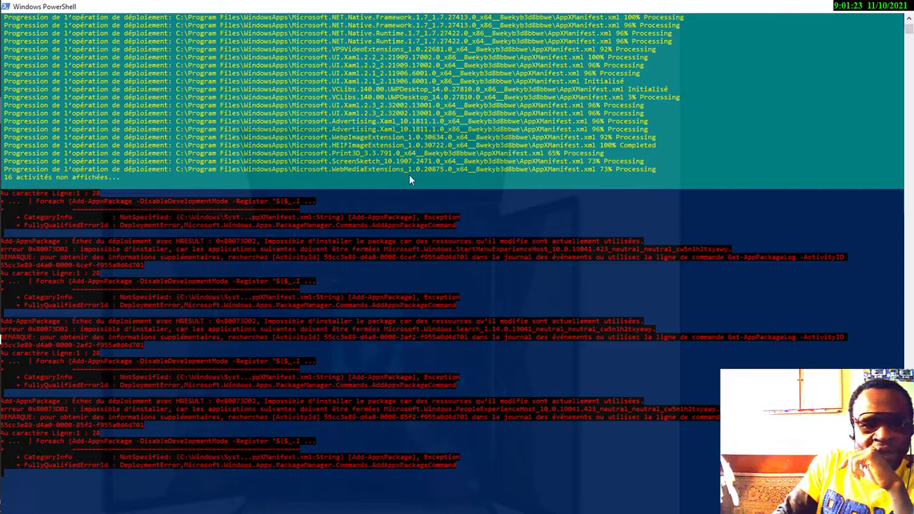
- Return to the Firefox ms-settings command list
mouse_move(5, 238)
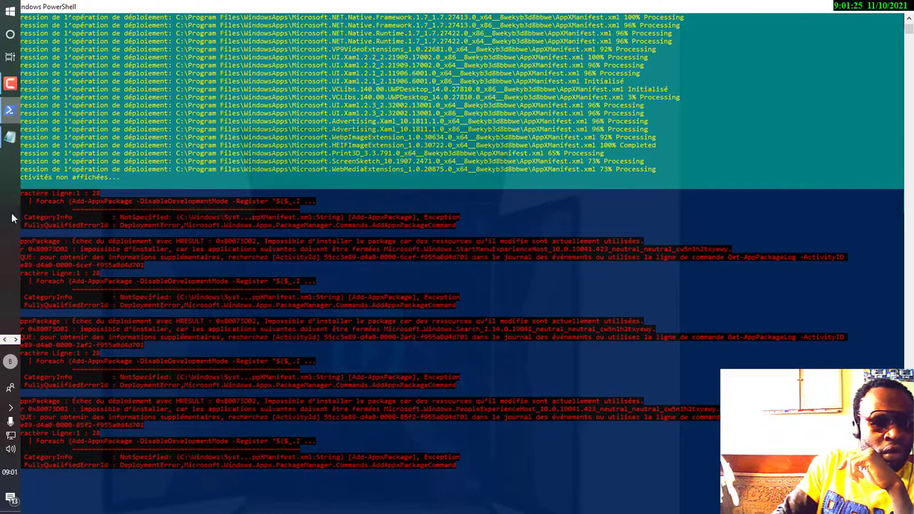
click(8, 84)
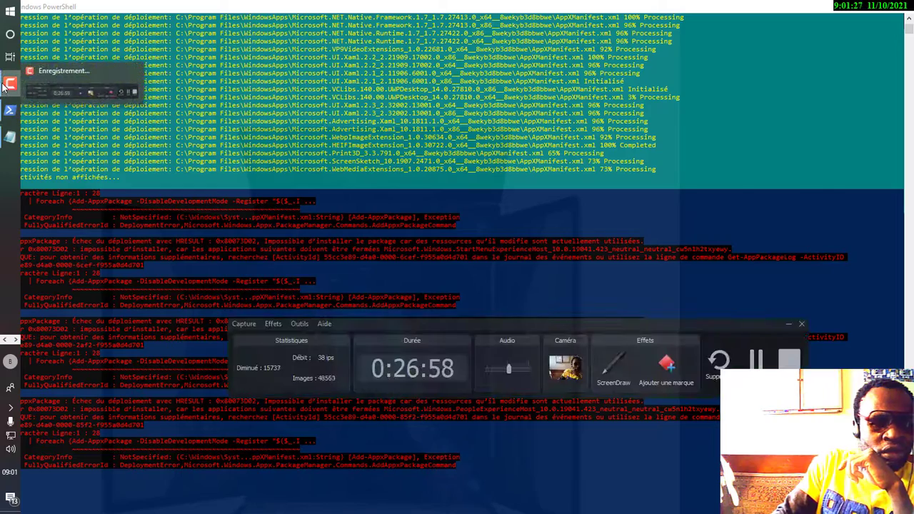
click(8, 84)
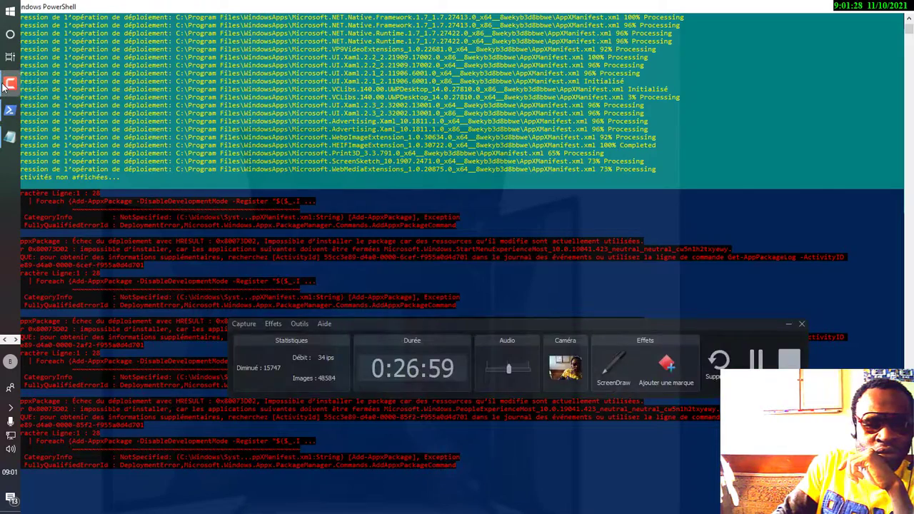
click(848, 17)
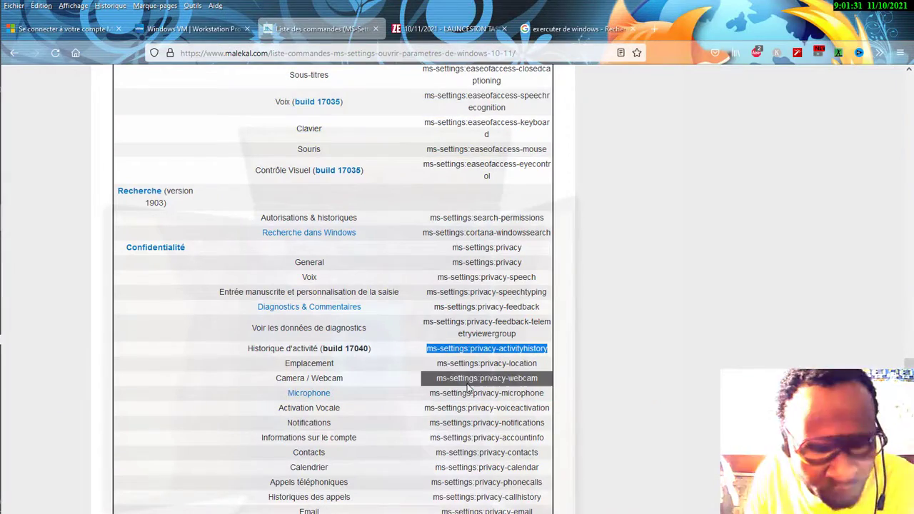
- Select ms-settings:privacy-webcam on the page and run it from the Run box to open Caméra privacy
scroll(467, 385, down, 2)
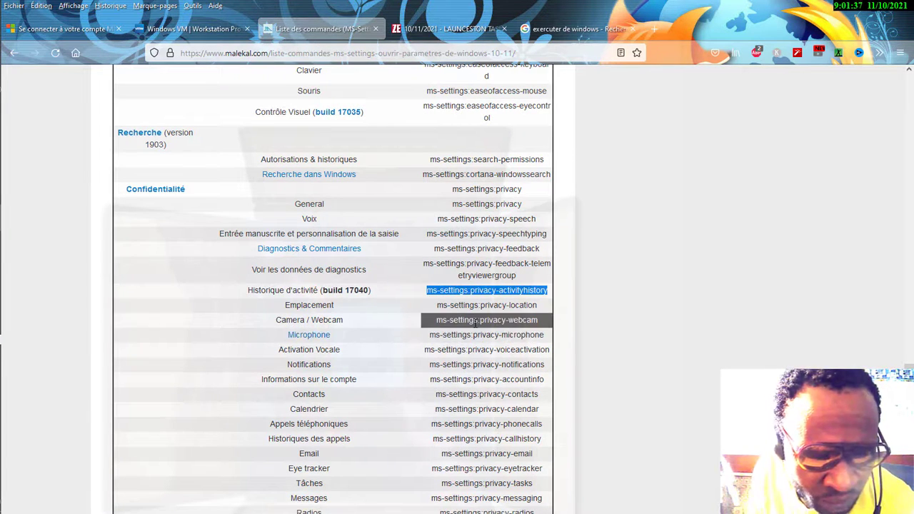
click(538, 321)
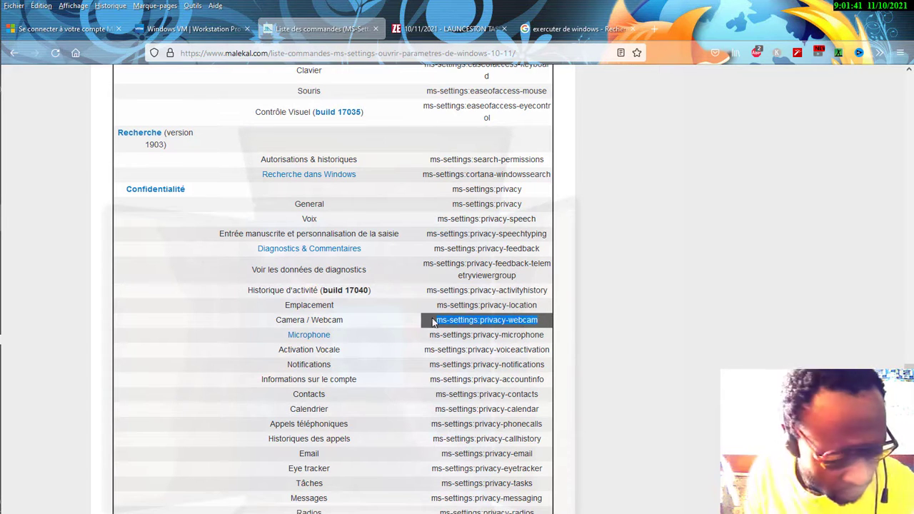
drag(431, 321, 131, 316)
key(ctrl+c)
key(super+r)
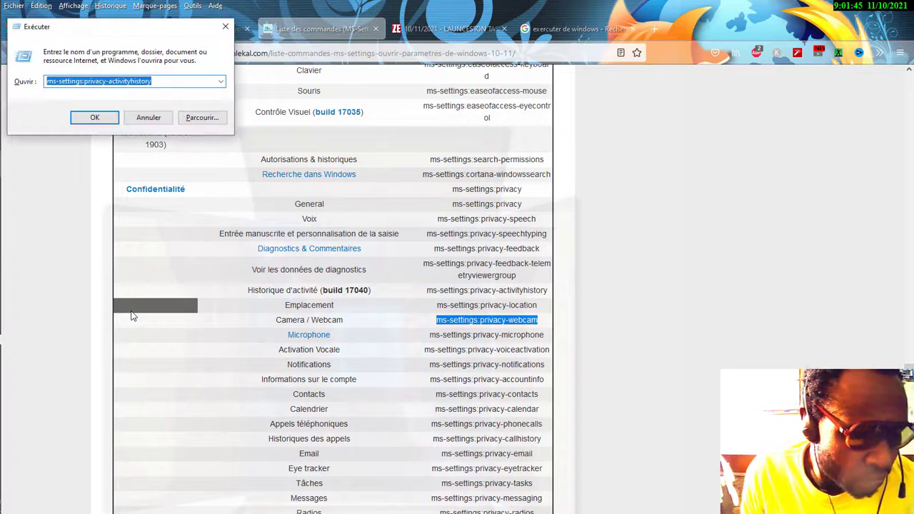
key(BackSpace)
key(ctrl+v)
key(Return)
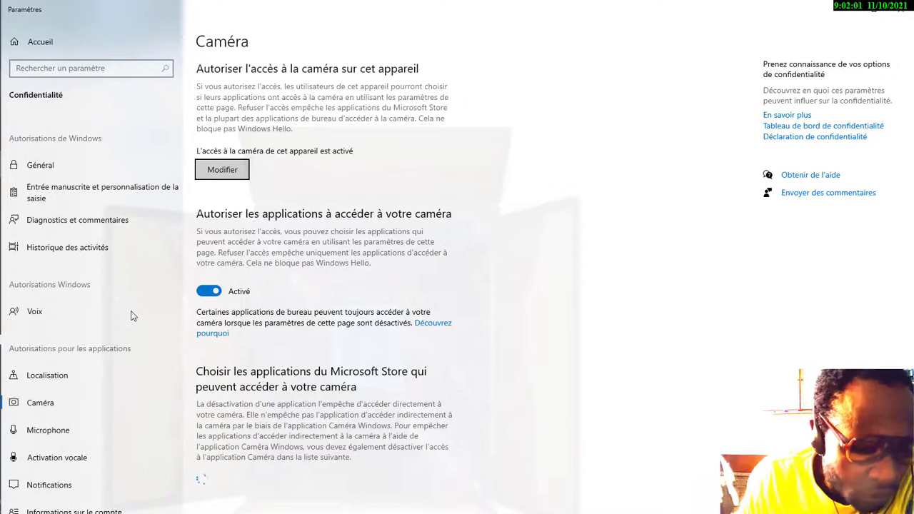
- Scroll through the Caméra privacy permissions, then switch back to the Firefox ms-settings list
scroll(300, 400, down, 7)
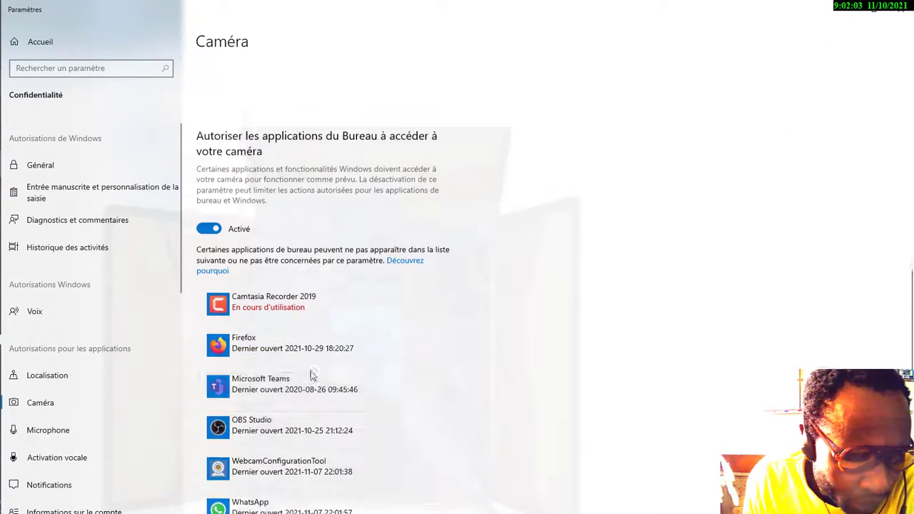
scroll(310, 377, down, 2)
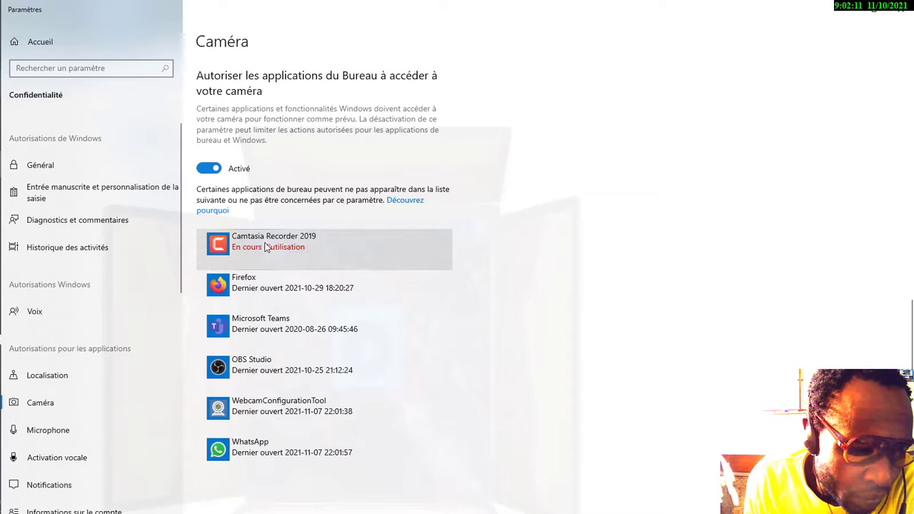
scroll(265, 246, up, 1)
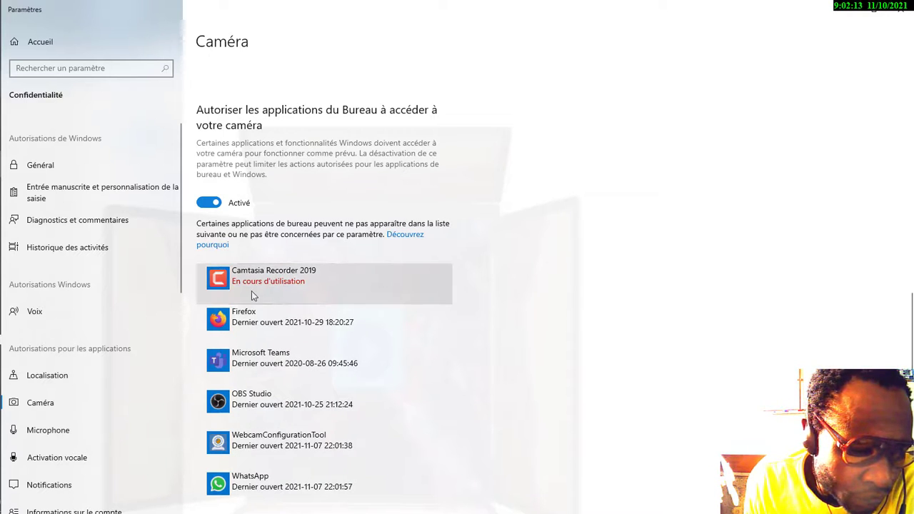
scroll(327, 347, up, 5)
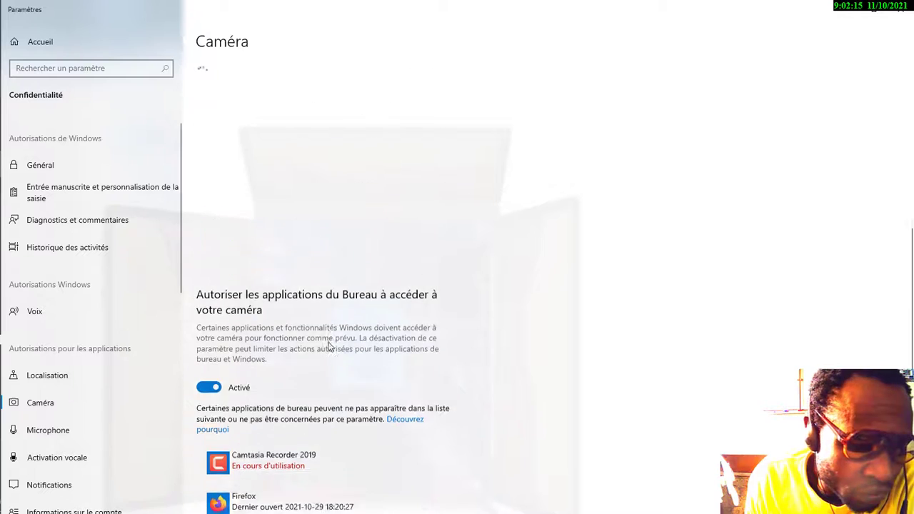
scroll(328, 347, up, 8)
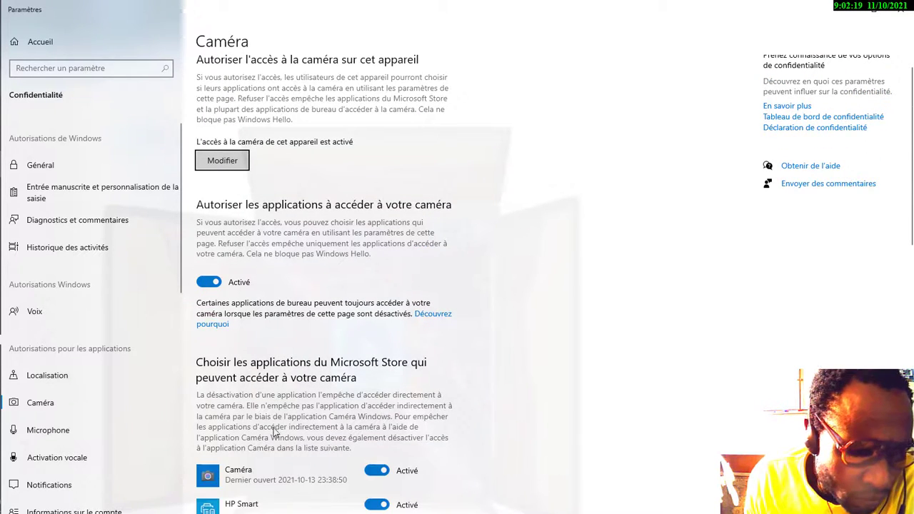
scroll(293, 428, down, 3)
scroll(289, 425, down, 1)
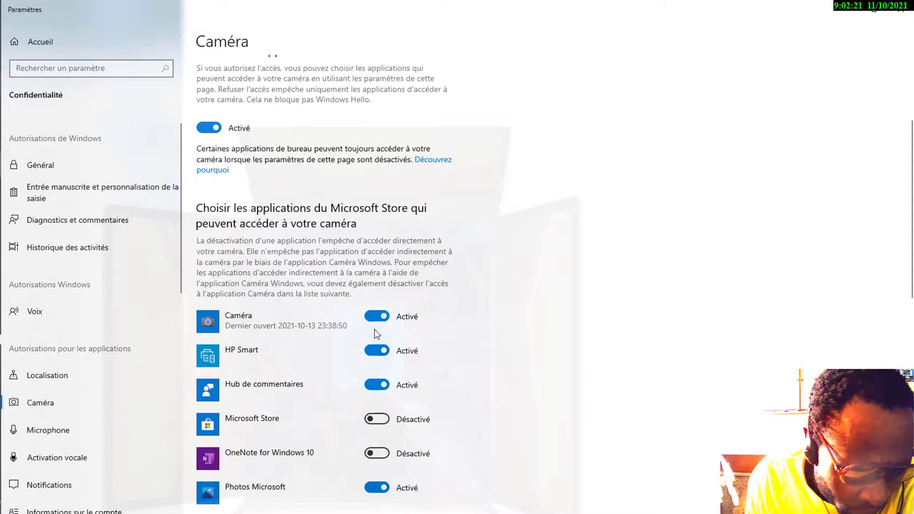
scroll(299, 420, down, 4)
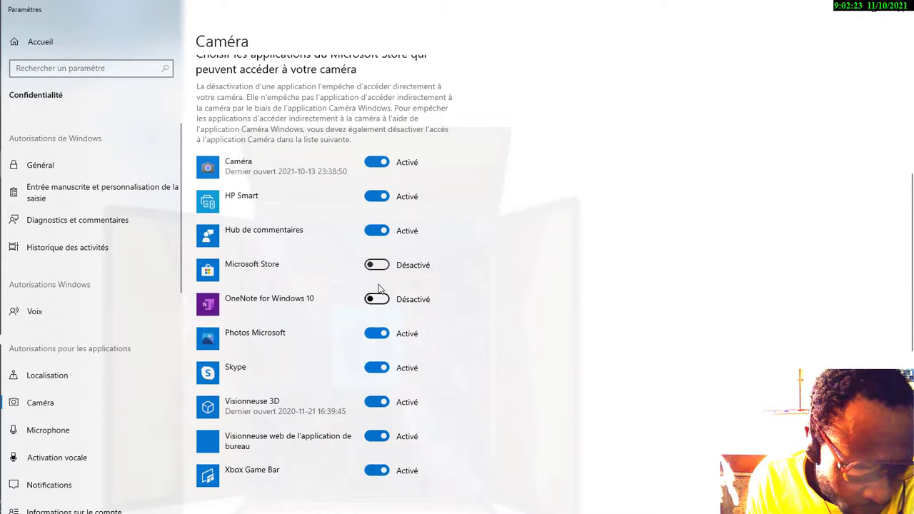
scroll(354, 443, down, 4)
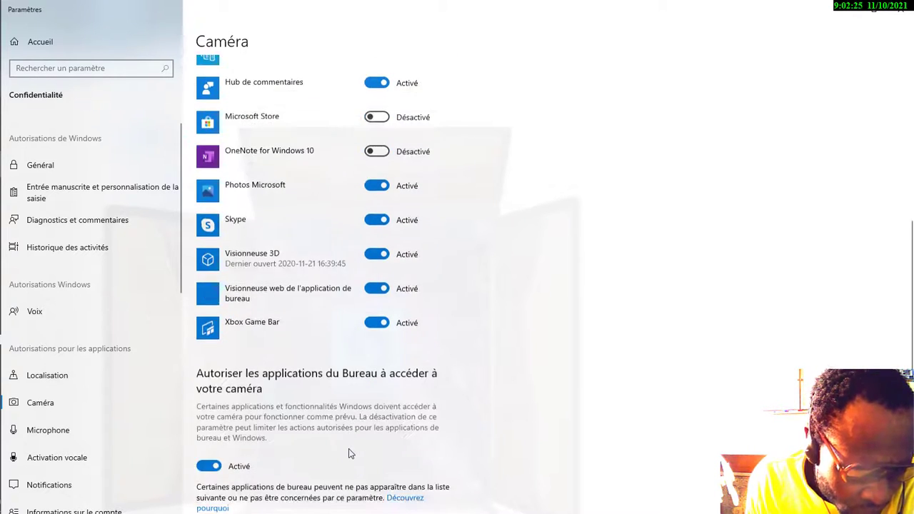
scroll(350, 453, up, 4)
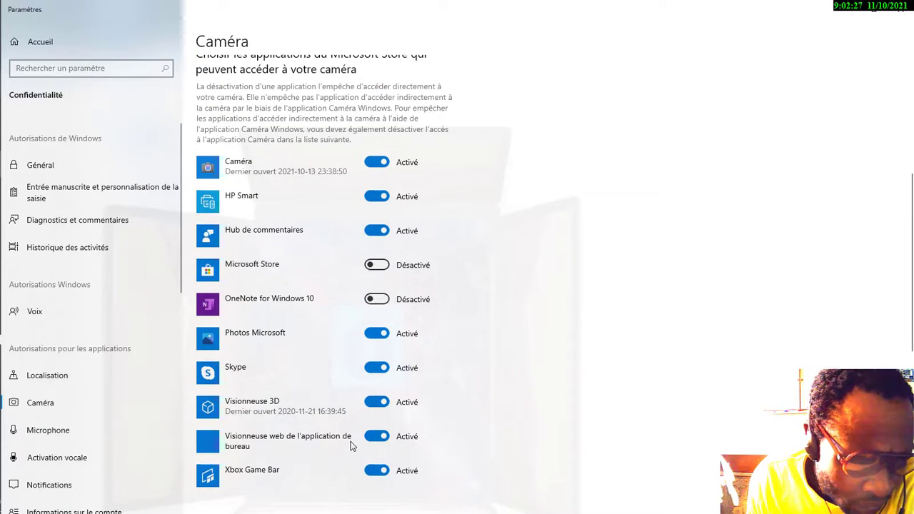
scroll(386, 328, up, 6)
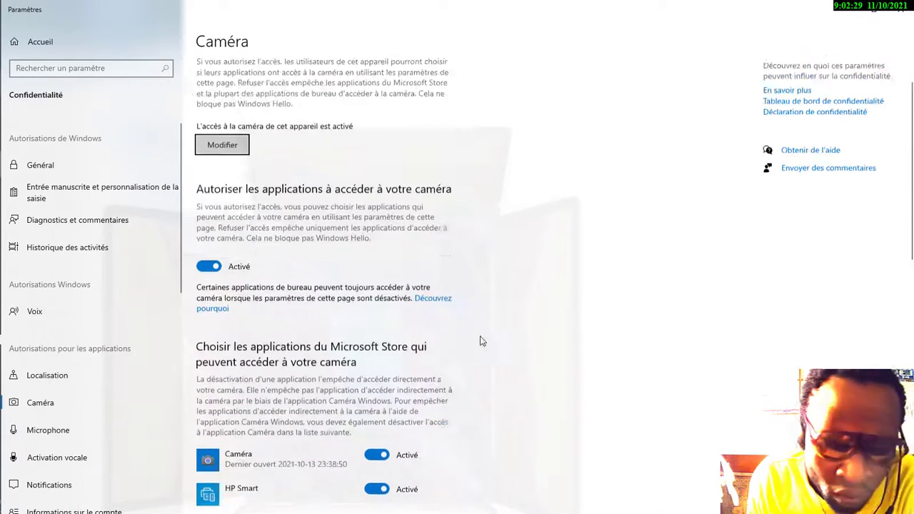
scroll(510, 342, down, 4)
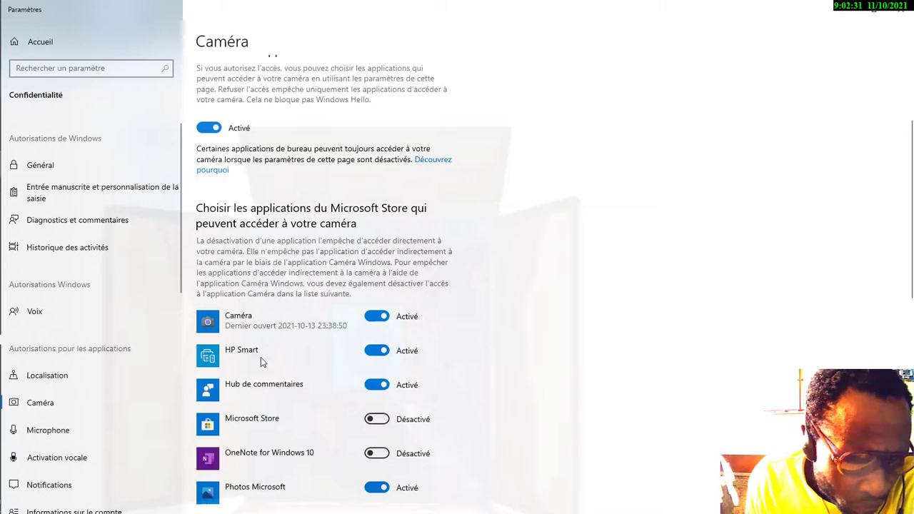
scroll(261, 364, up, 4)
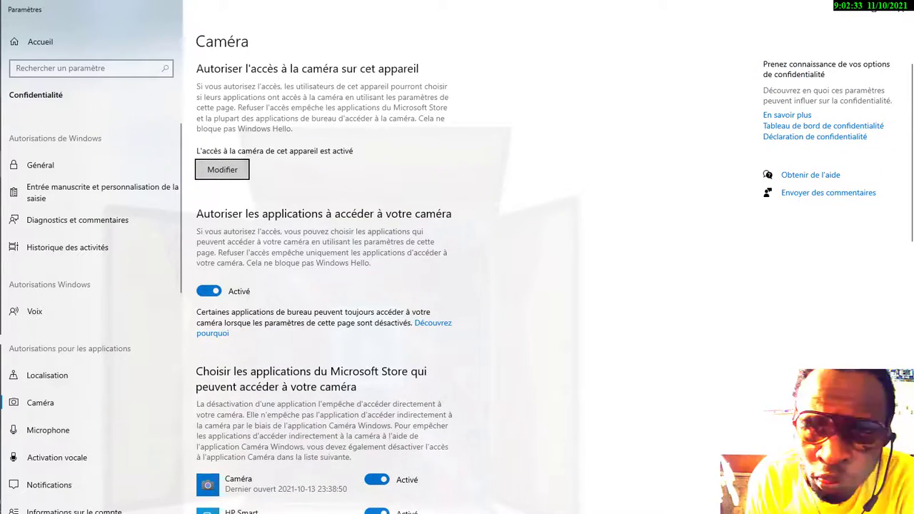
key(alt+Tab)
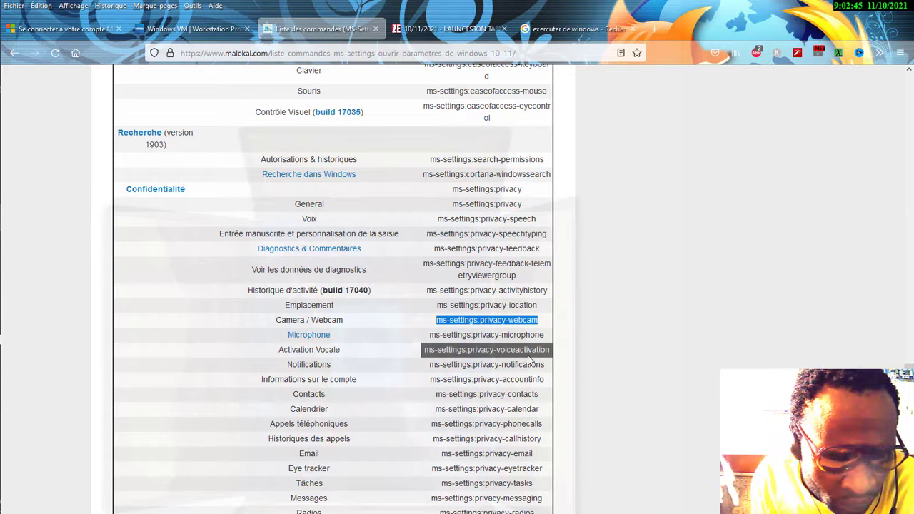
- Select ms-settings:privacy-voiceactivation in the list, paste it into the Run box and launch it
drag(551, 357, 444, 350)
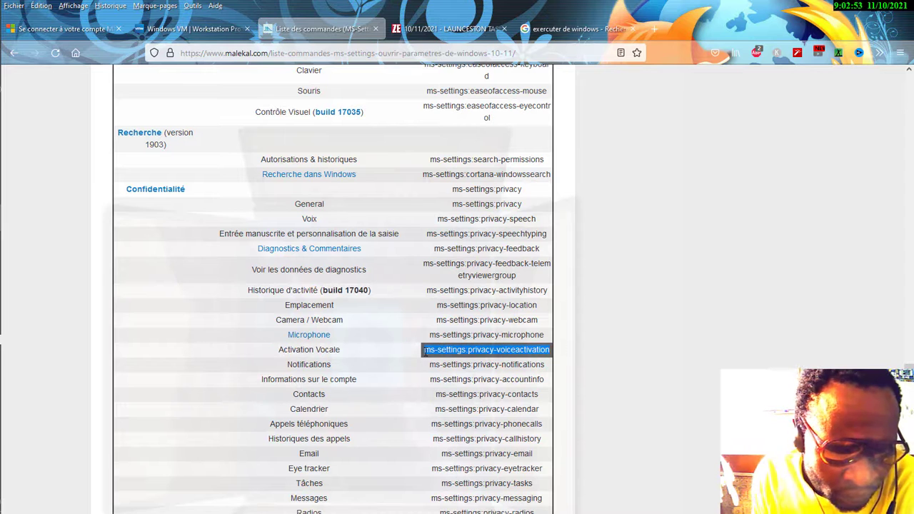
mouse_move(8, 244)
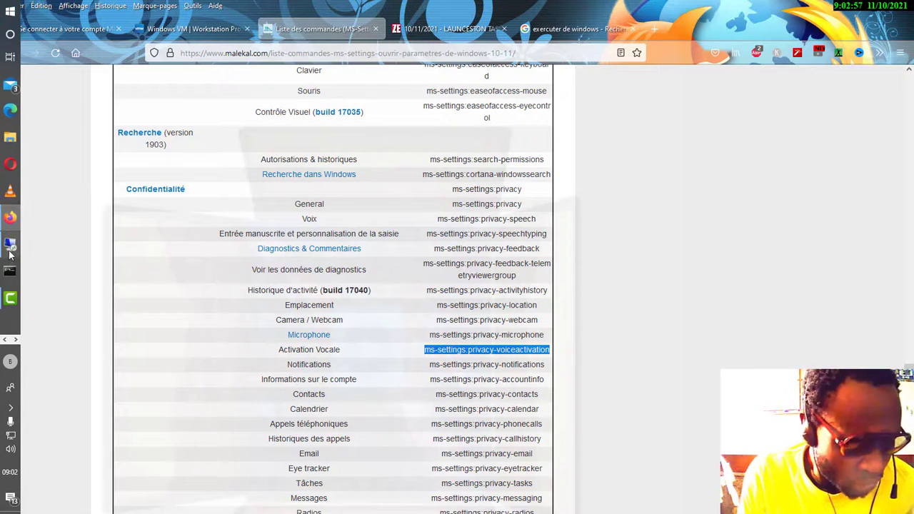
key(super+r)
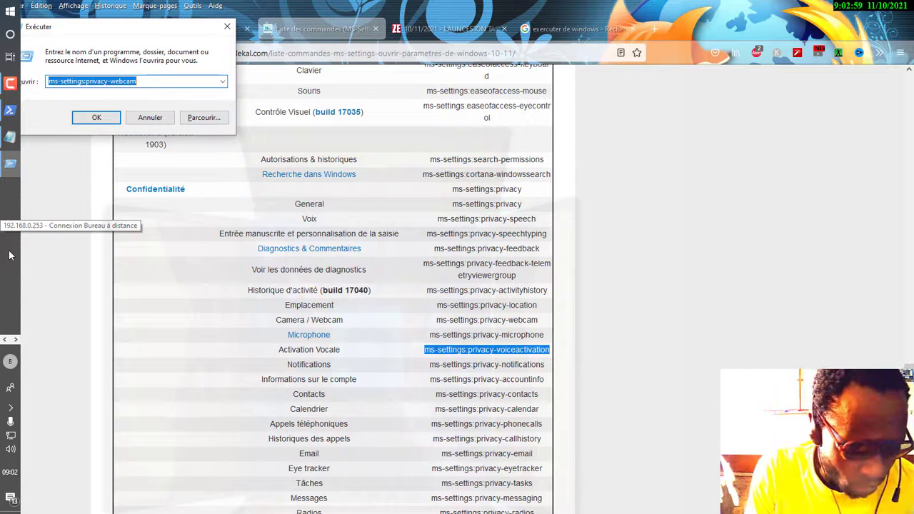
text(ms-settings:privacy-voiceactivation)
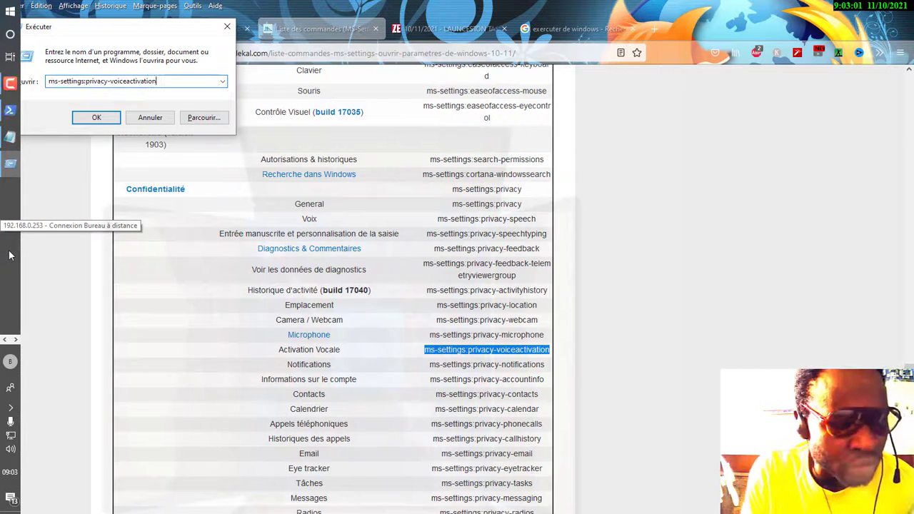
key(Return)
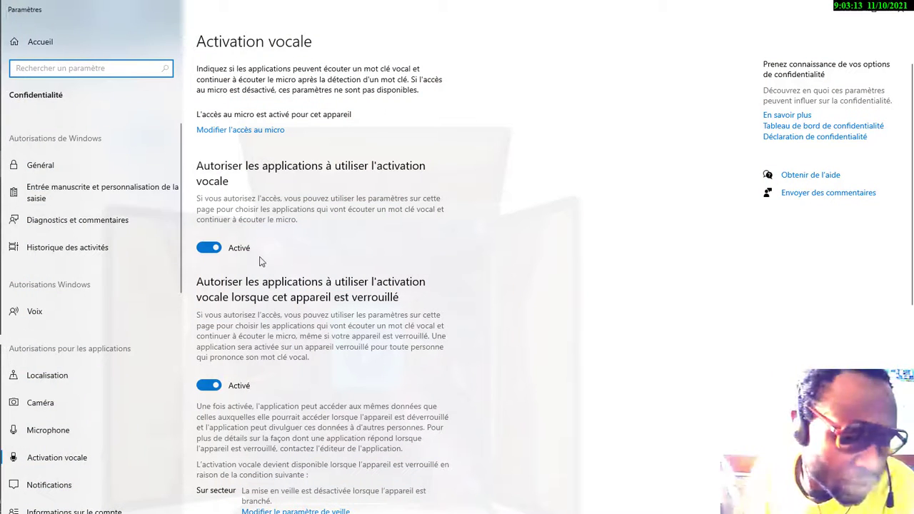
- Scroll the Activation vocale page, minimize Settings, and scroll the Firefox list down
scroll(272, 277, down, 2)
scroll(272, 277, down, 4)
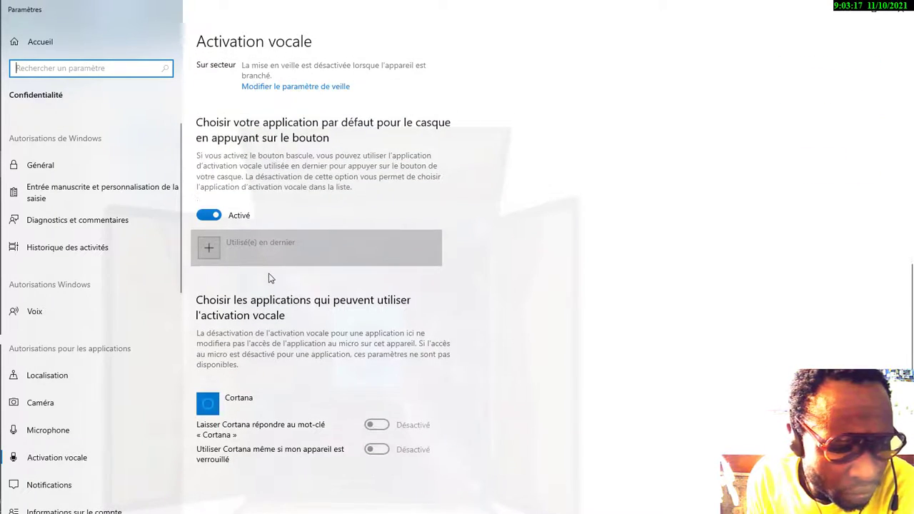
scroll(270, 277, up, 5)
scroll(268, 271, up, 1)
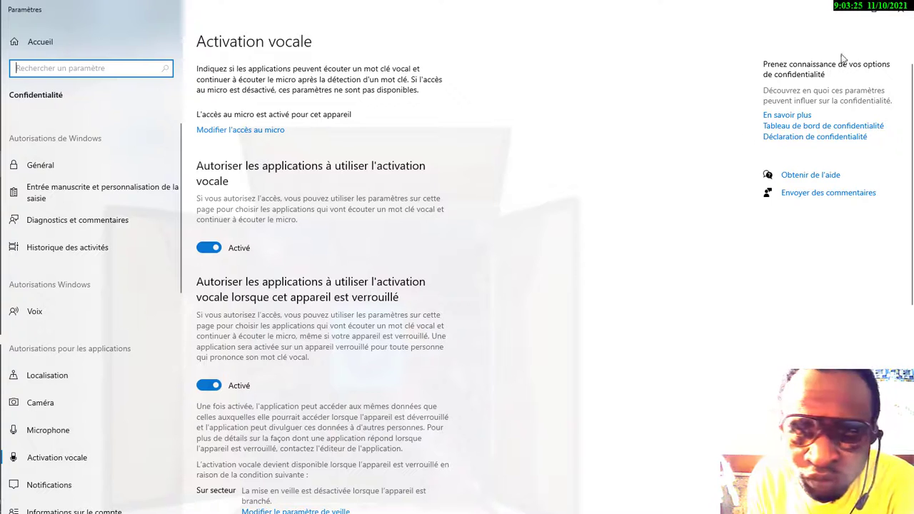
click(859, 20)
scroll(444, 315, down, 5)
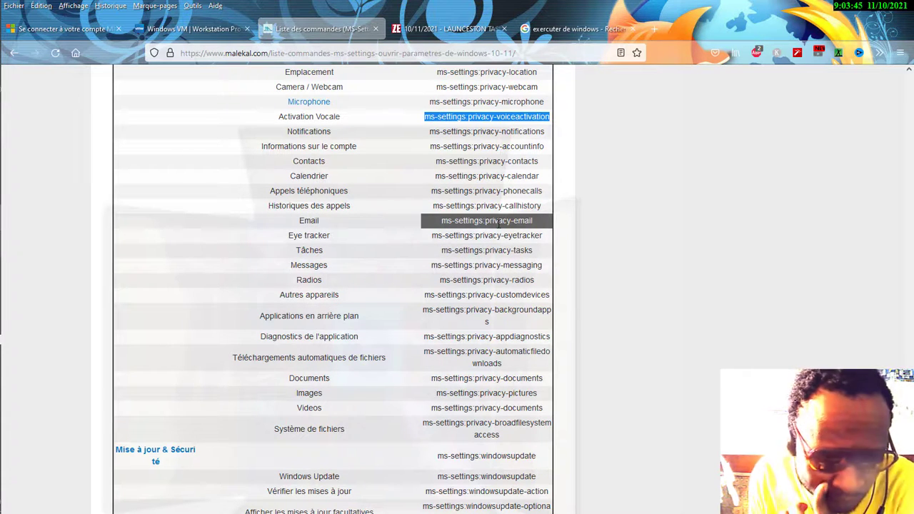
- Select ms-settings:privacy-email in the list, paste it into the Run box and launch it
drag(536, 225, 457, 226)
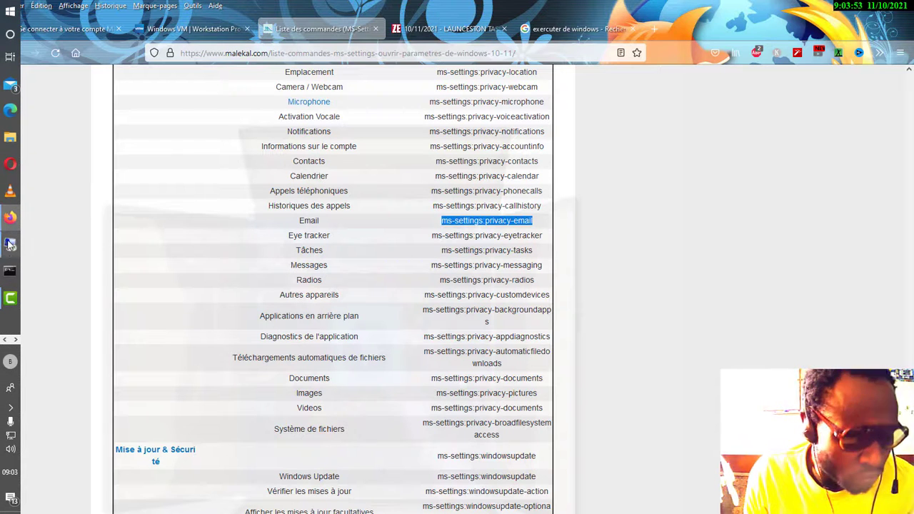
key(super+r)
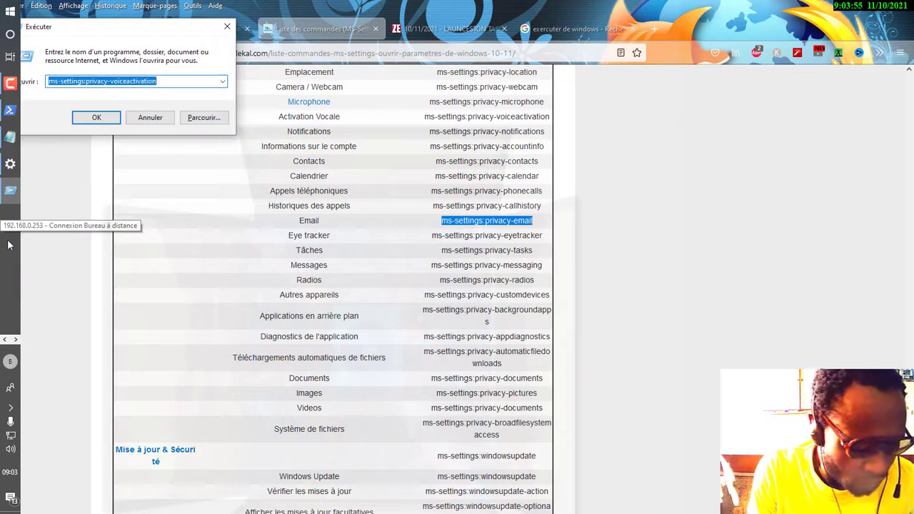
text(ms-settings:privacy-email)
key(Return)
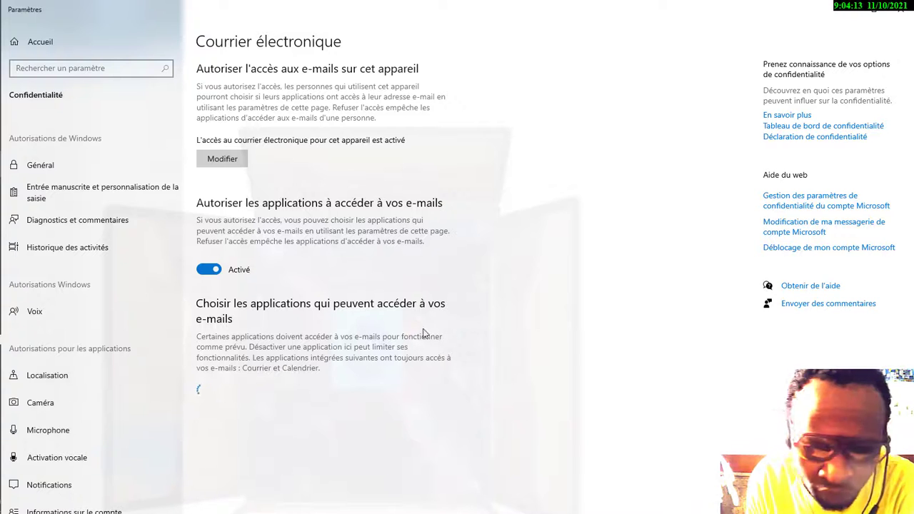
- Browse the Confidentialité sidebar from the Courrier électronique page, then close Settings
scroll(89, 272, down, 2)
scroll(88, 272, down, 10)
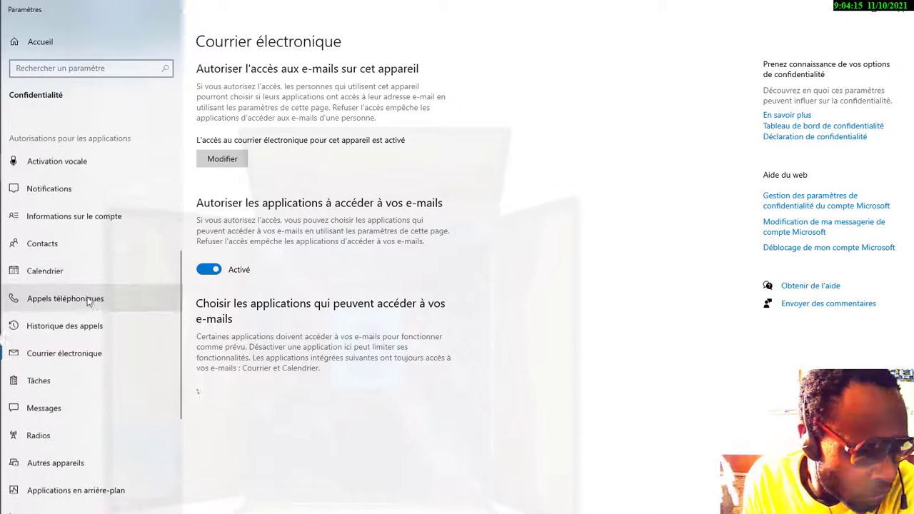
scroll(96, 311, down, 1)
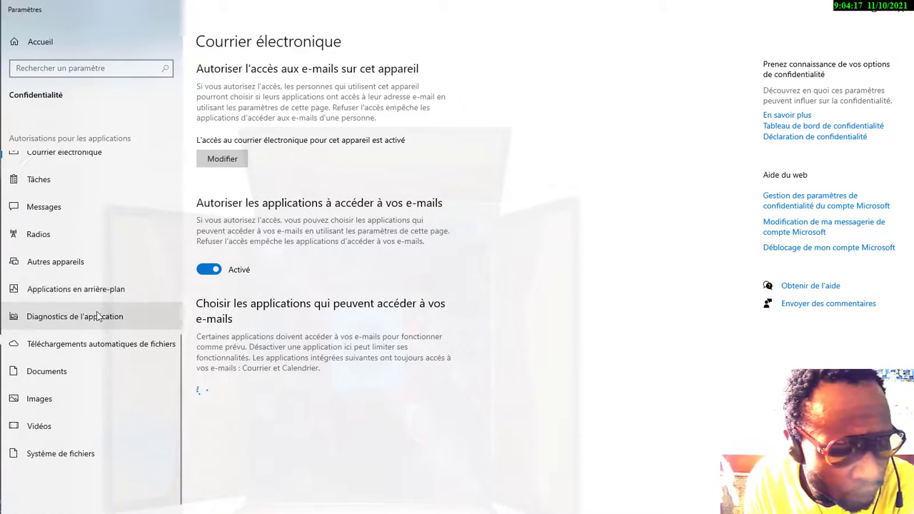
scroll(96, 312, up, 6)
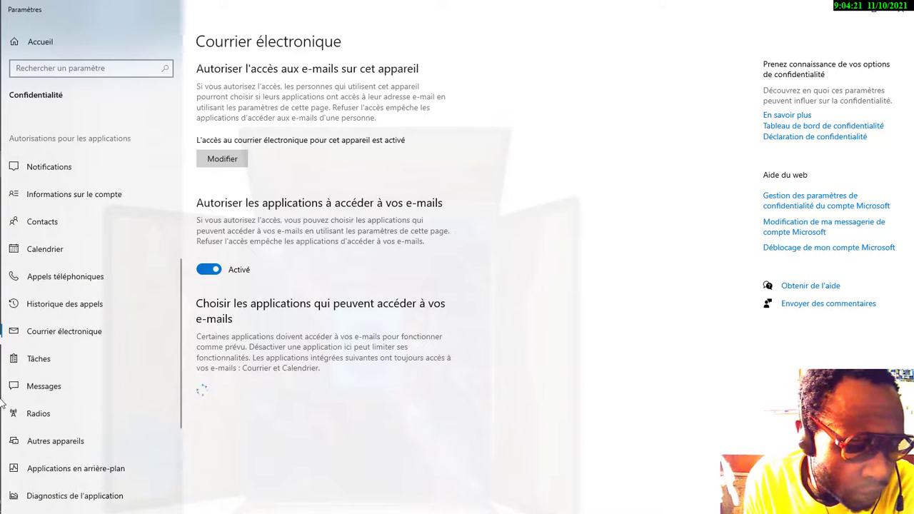
mouse_move(3, 214)
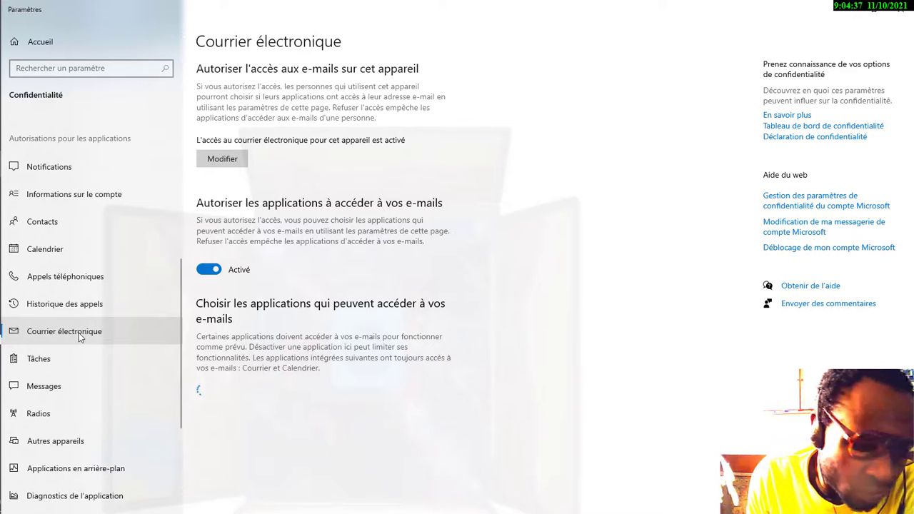
key(super)
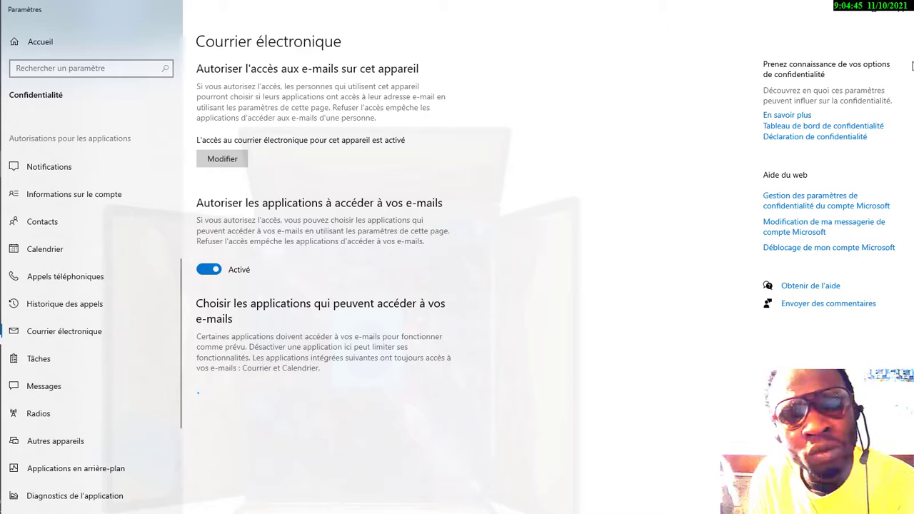
click(901, 13)
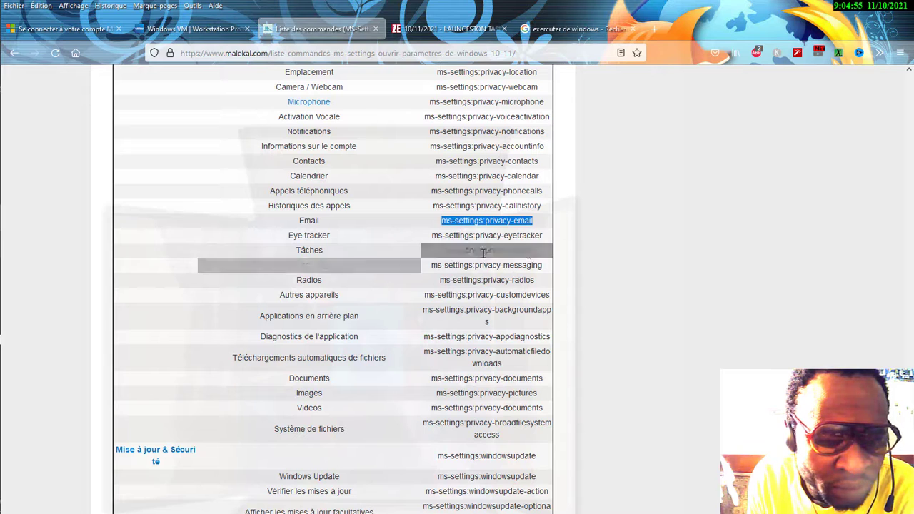
- Select ms-settings:privacy-tasks in the Tâches row, paste it into the Run box and launch it
drag(534, 252, 433, 255)
key(ctrl+c)
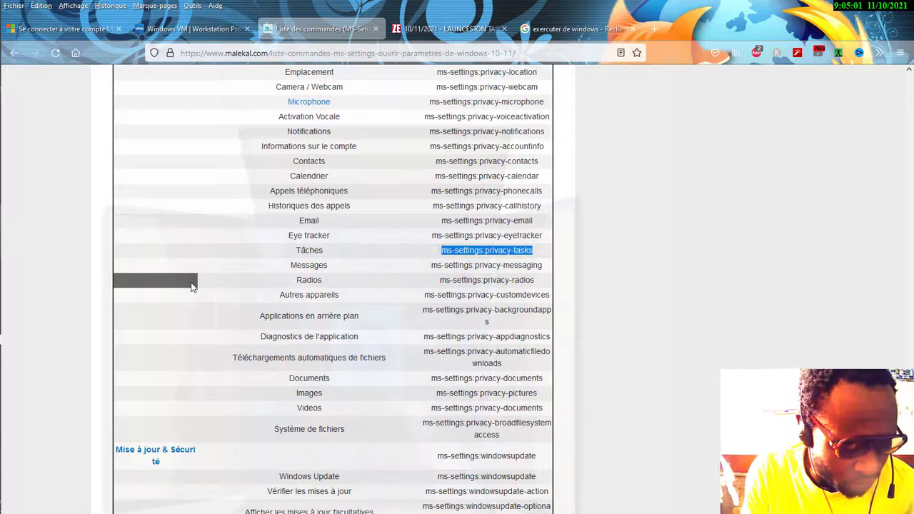
key(super+r)
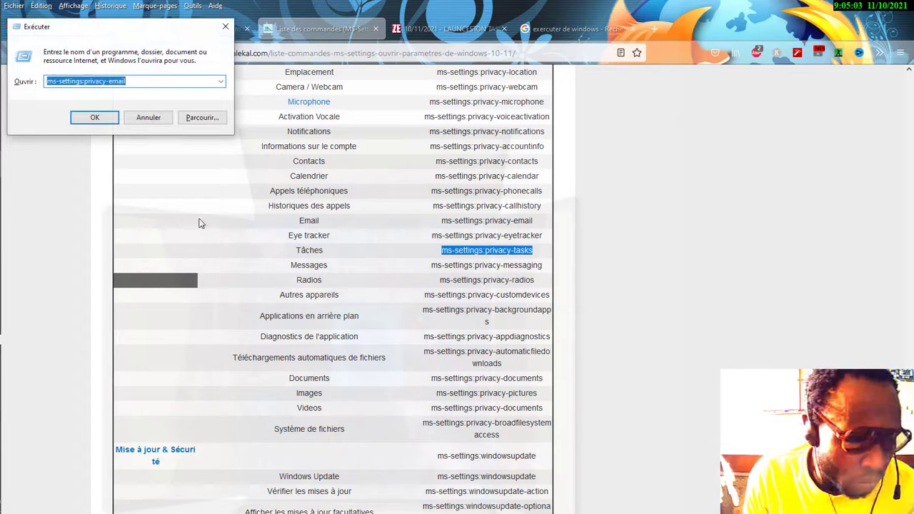
key(ctrl+v)
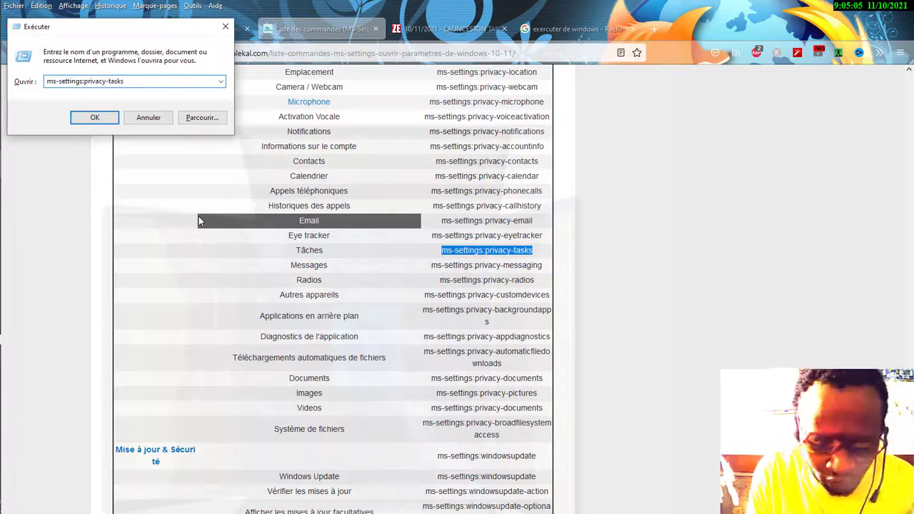
key(Return)
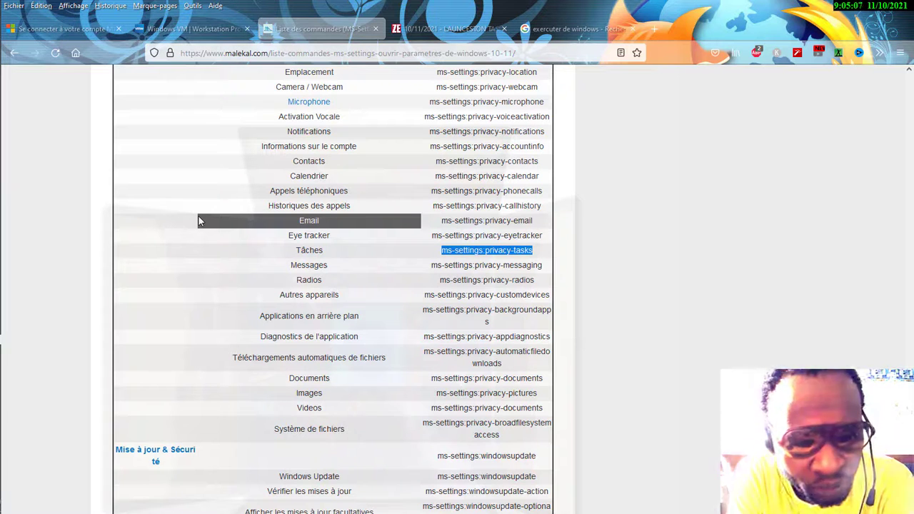
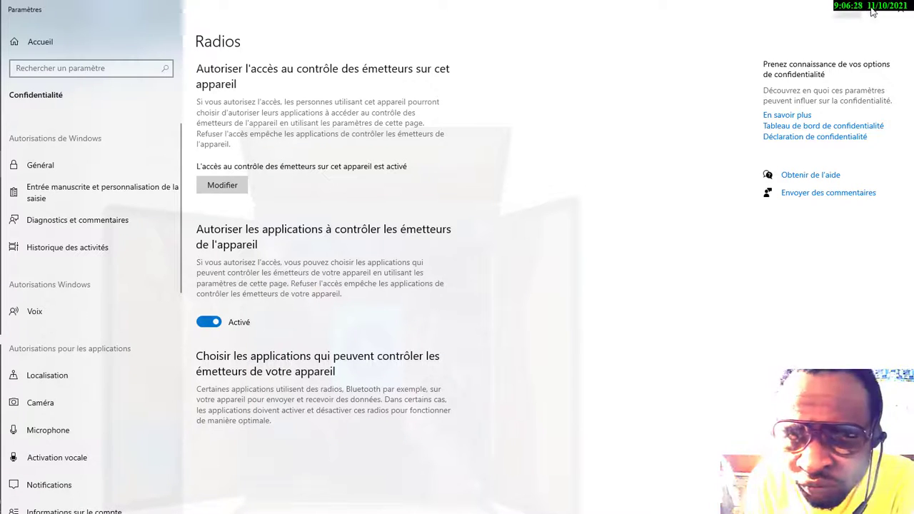
- Switch from the Radios settings page back to Firefox's ms-settings command list
key(alt+Tab)
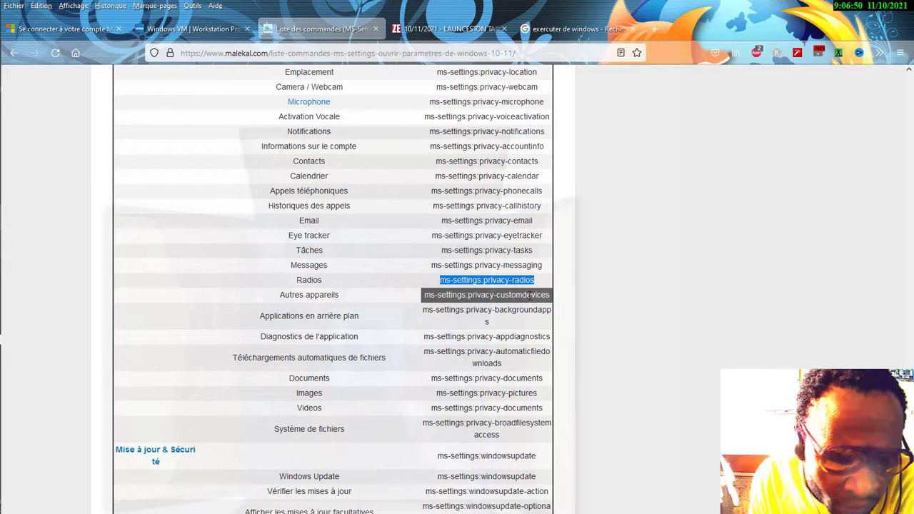
- Copy ms-settings:privacy-customdevices into Run, execute it, and dismiss the 'cannot find' error
drag(550, 295, 412, 299)
key(ctrl+c)
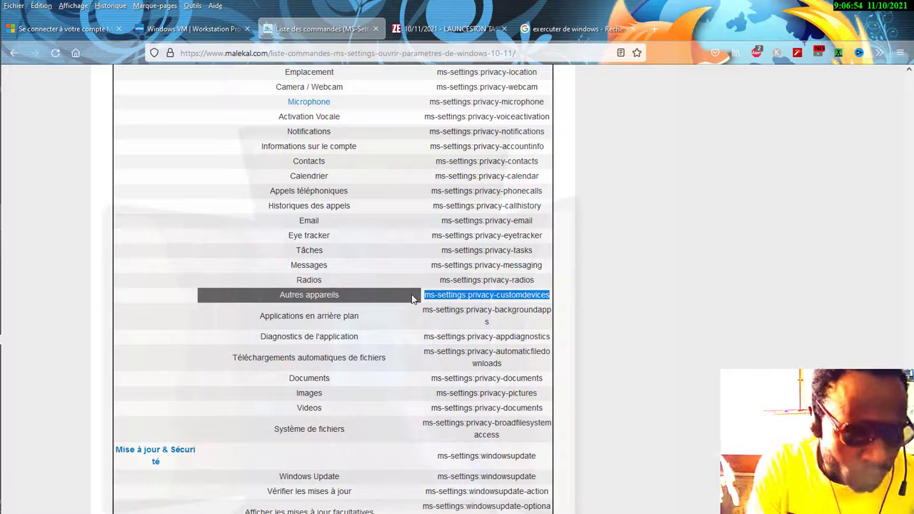
key(super+r)
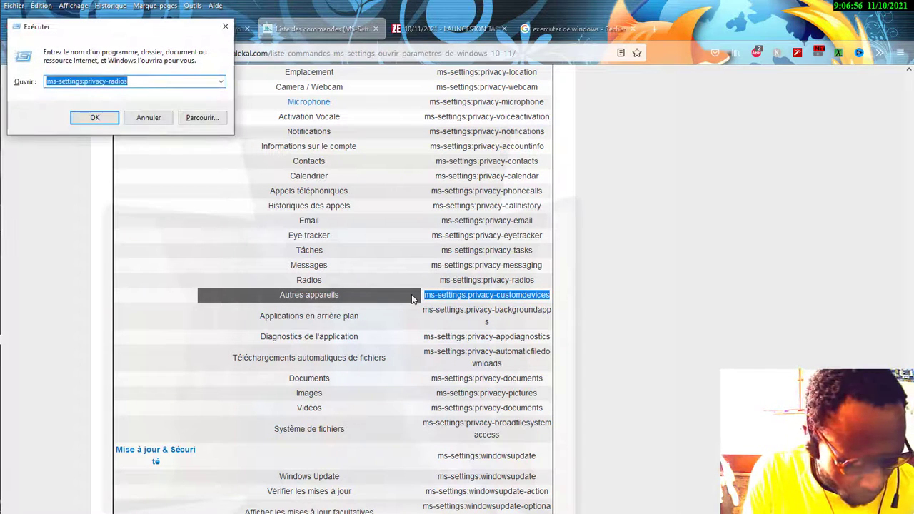
key(ctrl+v)
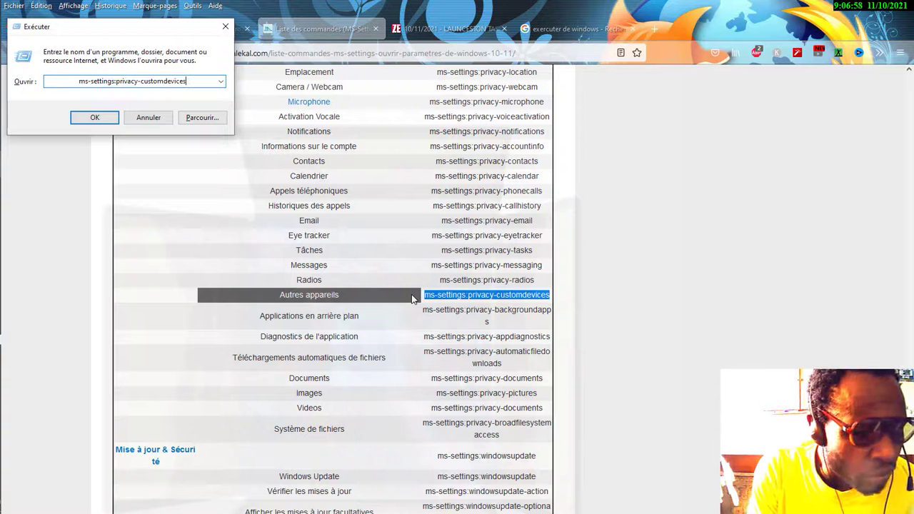
key(Return)
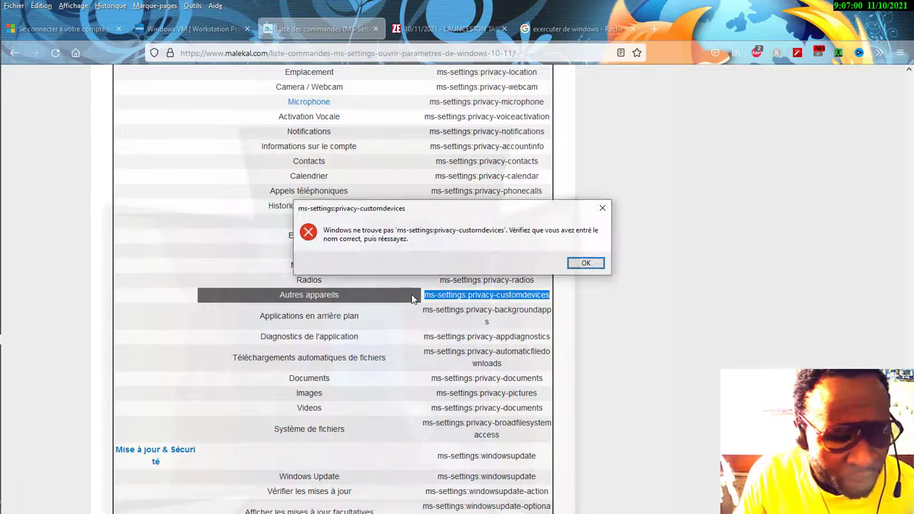
click(584, 264)
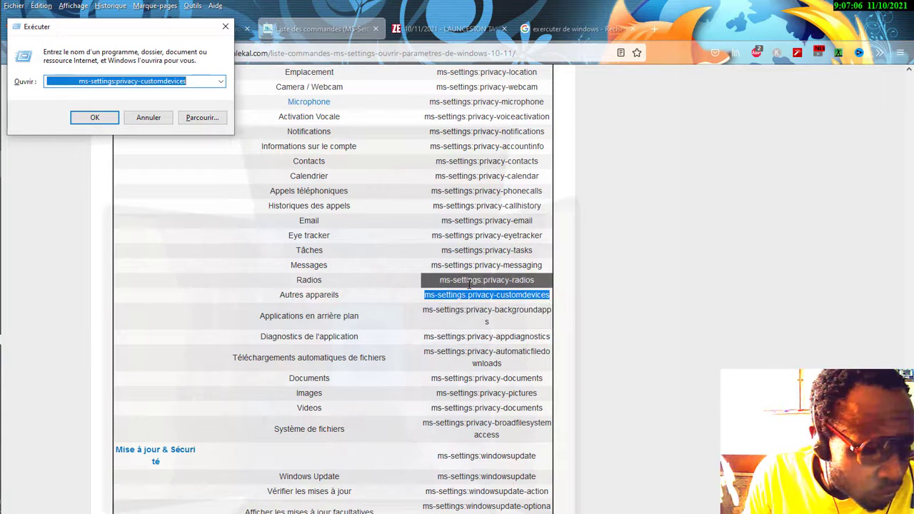
- Clear the Run field and retype ms-settings:privacy-customdevices by hand, fixing typos
click(171, 81)
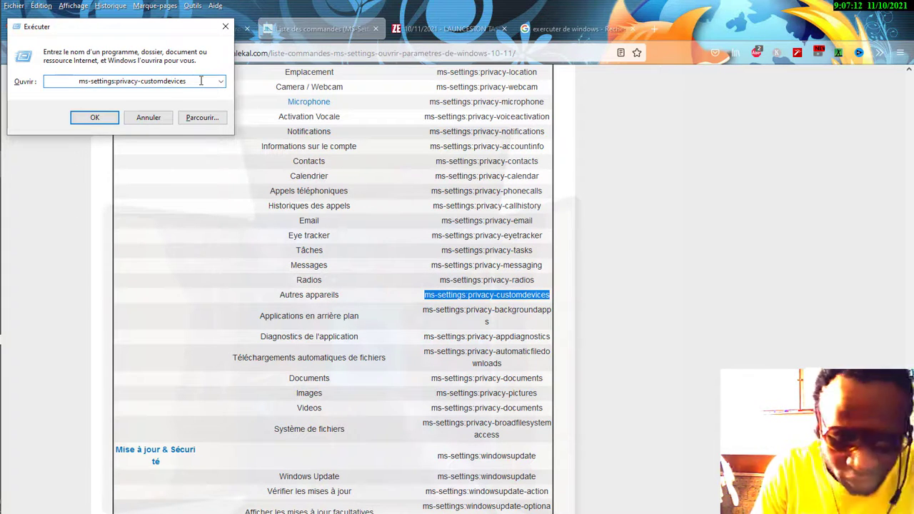
key(BackSpace)
key(BackSpace)
key(BackSpace)
key(BackSpace)
key(BackSpace)
key(BackSpace)
key(BackSpace)
key(BackSpace)
key(BackSpace)
key(BackSpace)
key(BackSpace)
key(BackSpace)
key(BackSpace)
key(BackSpace)
key(BackSpace)
key(BackSpace)
key(BackSpace)
key(BackSpace)
key(BackSpace)
key(BackSpace)
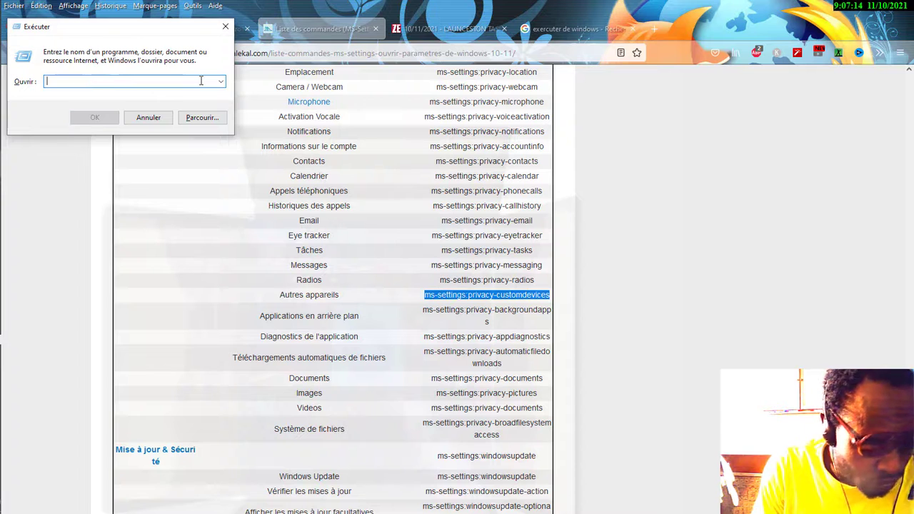
text(sm)
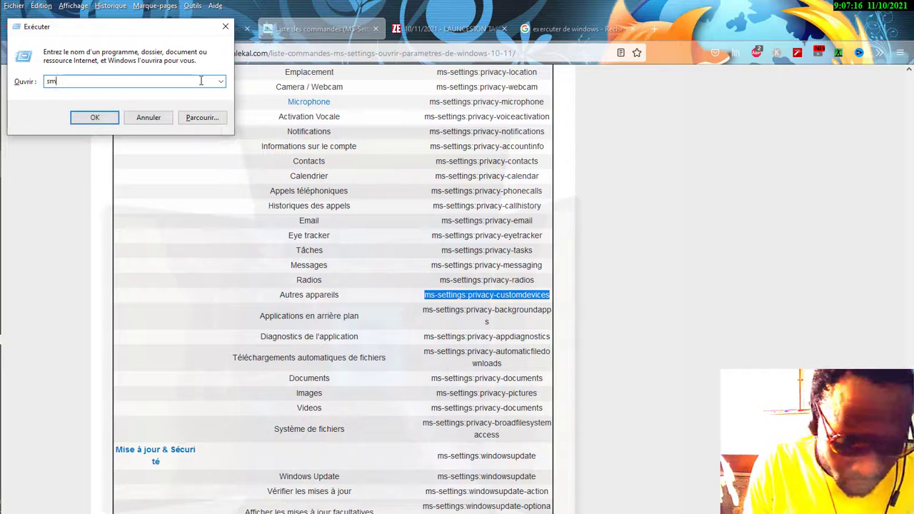
key(BackSpace)
key(BackSpace)
text(ms)
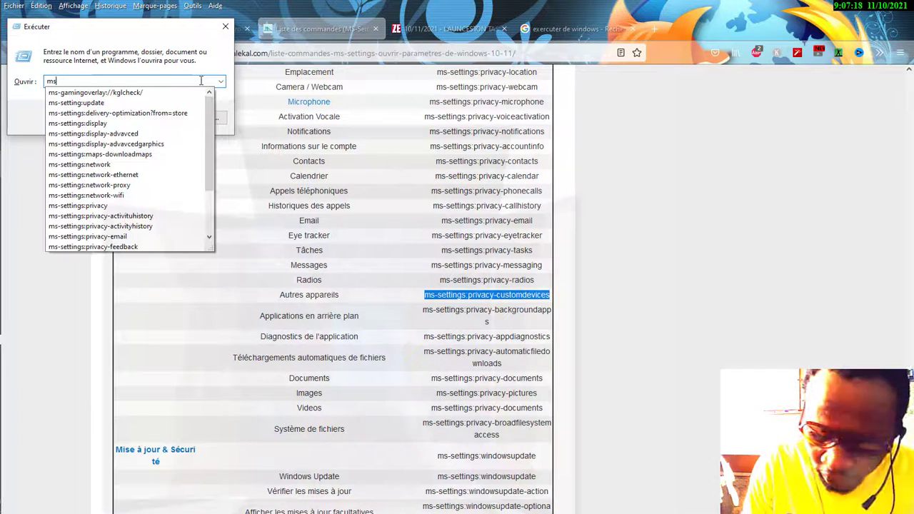
text(-e)
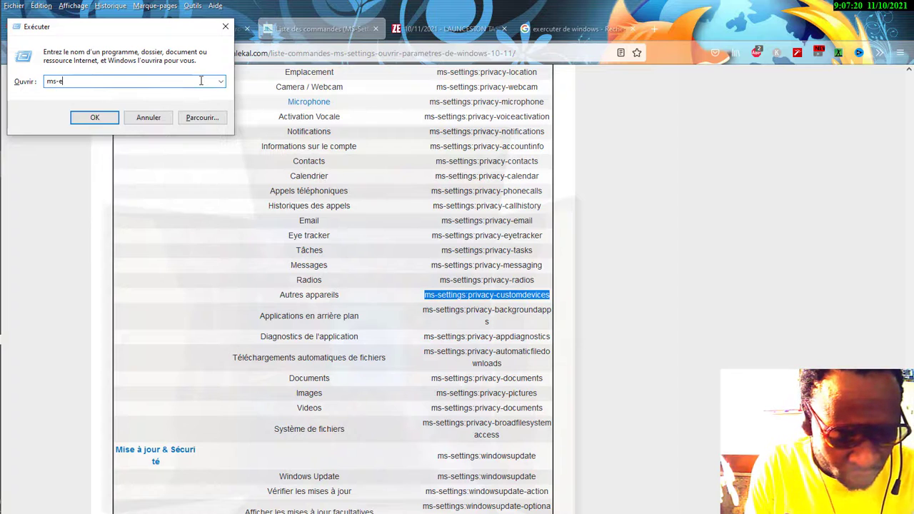
key(BackSpace)
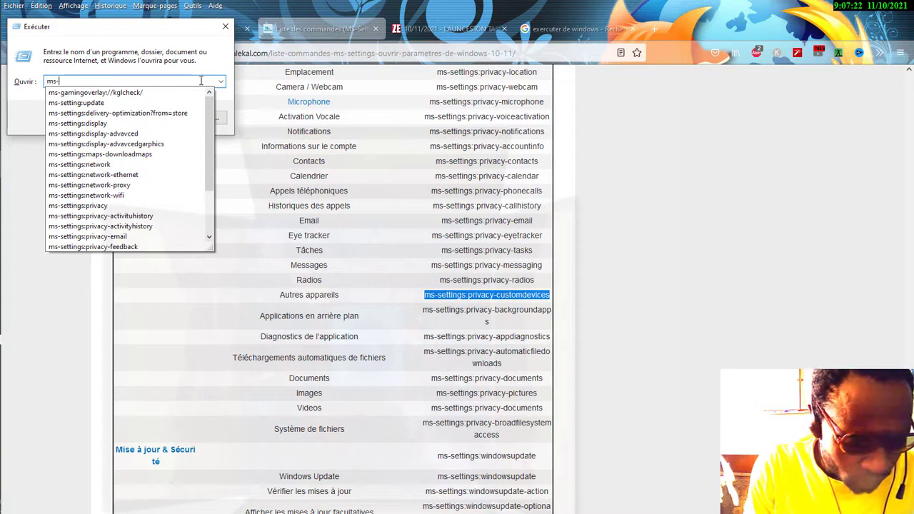
text(sett)
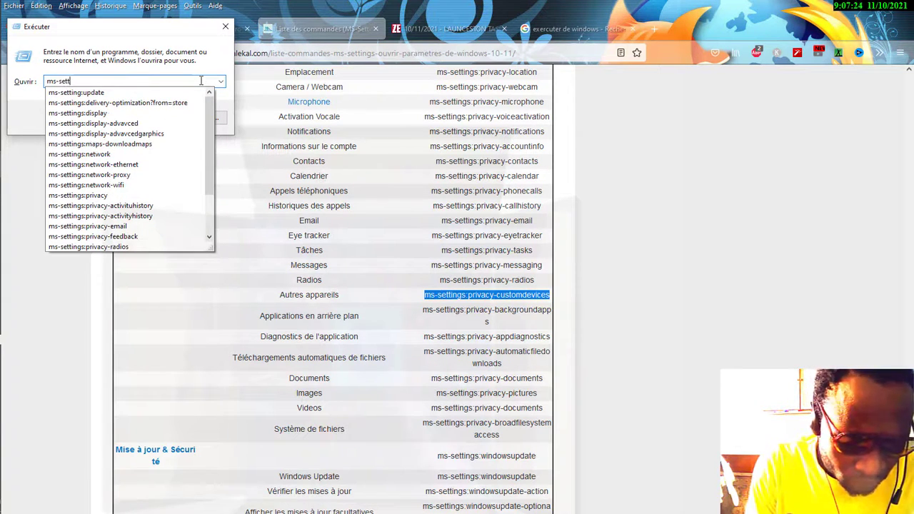
text(ings)
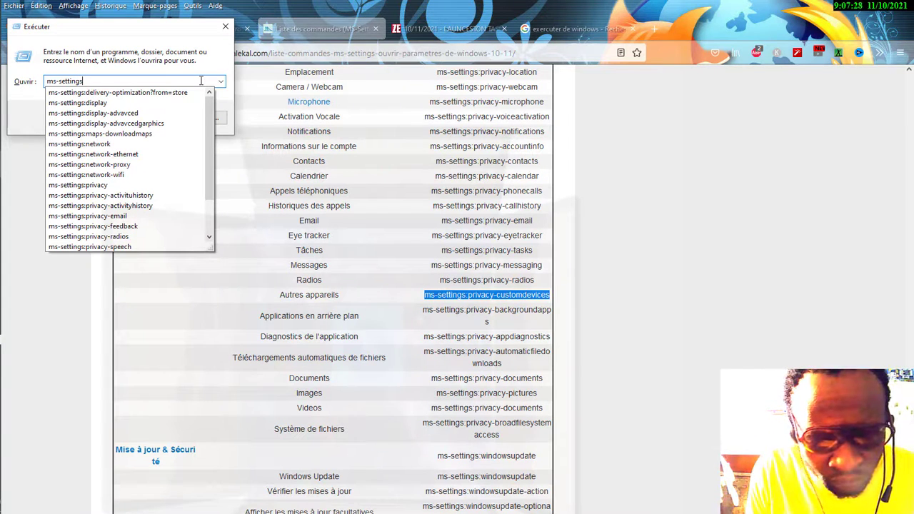
text(:)
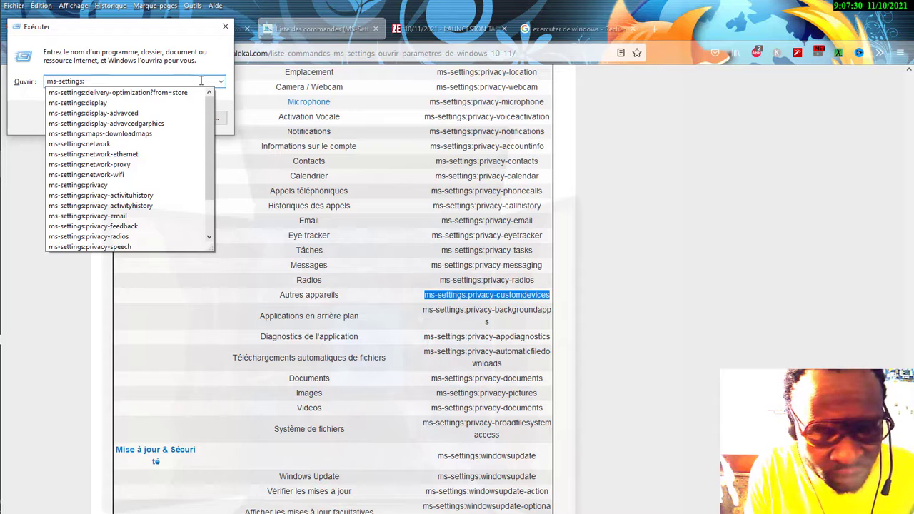
text(p)
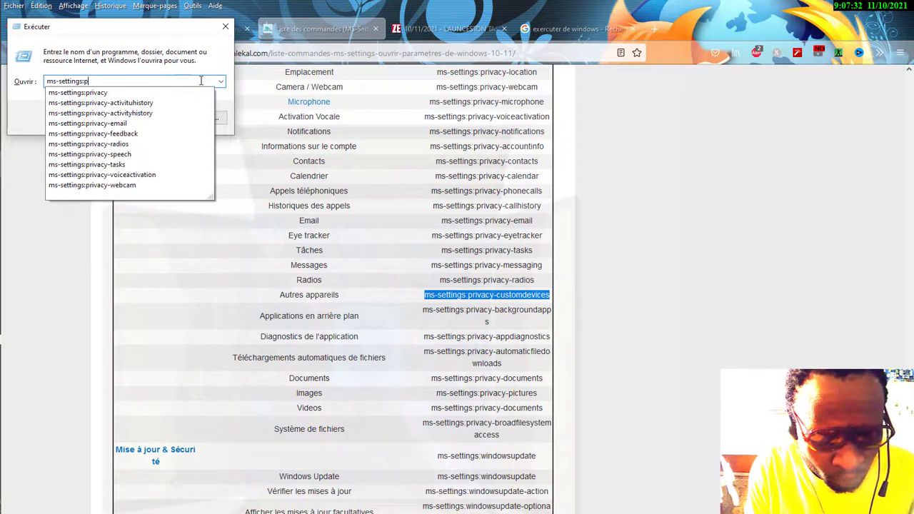
text(rivacy)
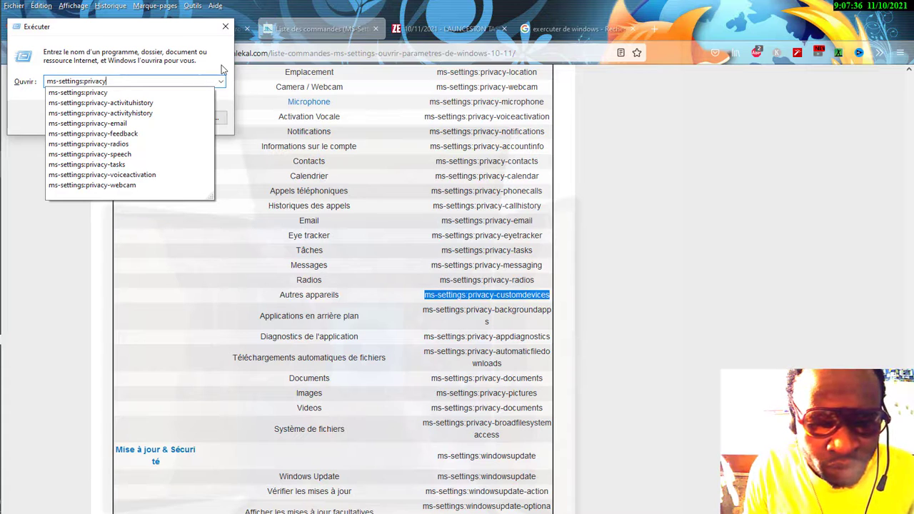
text(-)
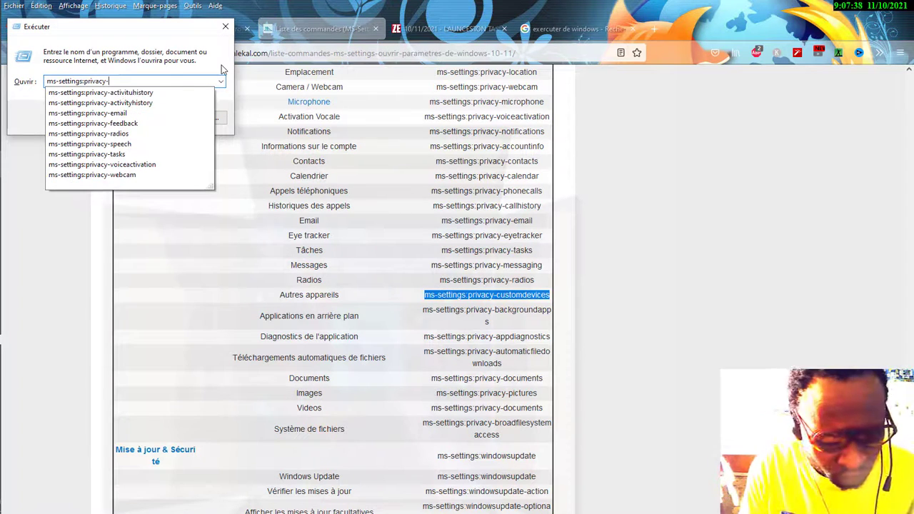
text(cu)
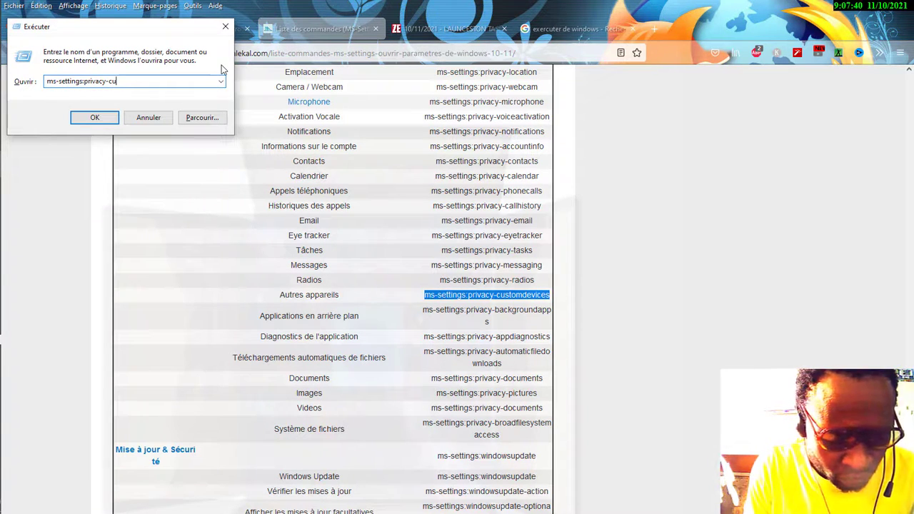
text(stom)
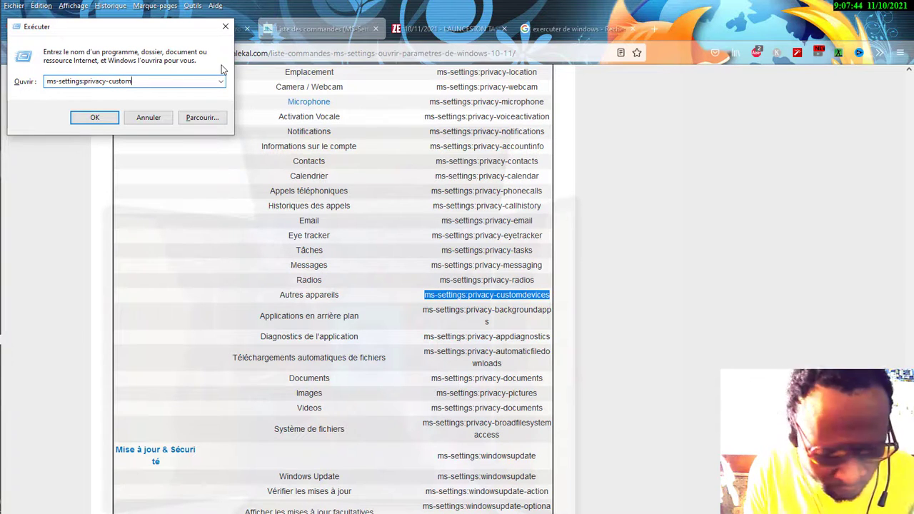
text(devi)
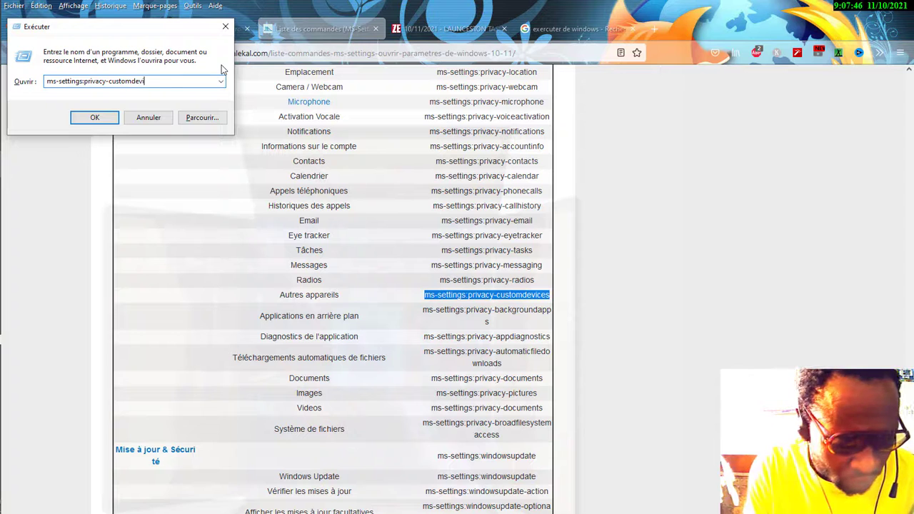
text(ces)
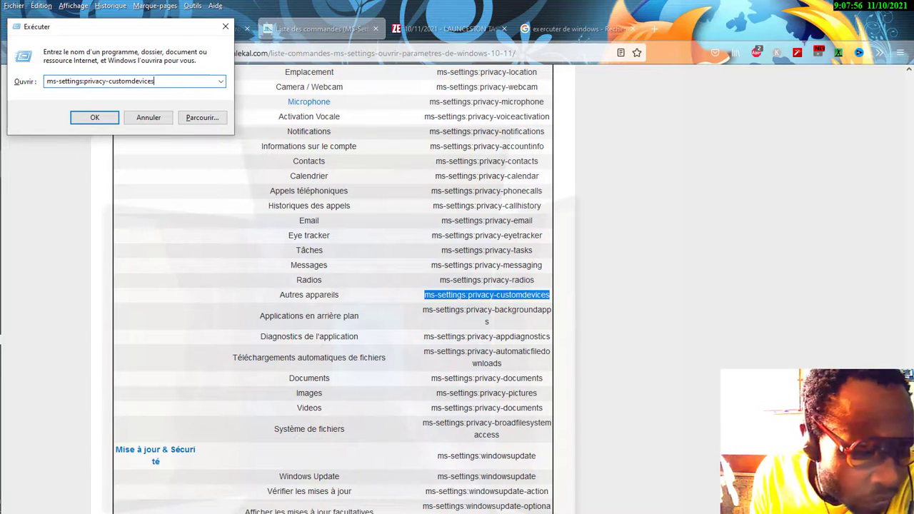
- Run the retyped command to open the Autres appareils page, then minimize Settings
key(Return)
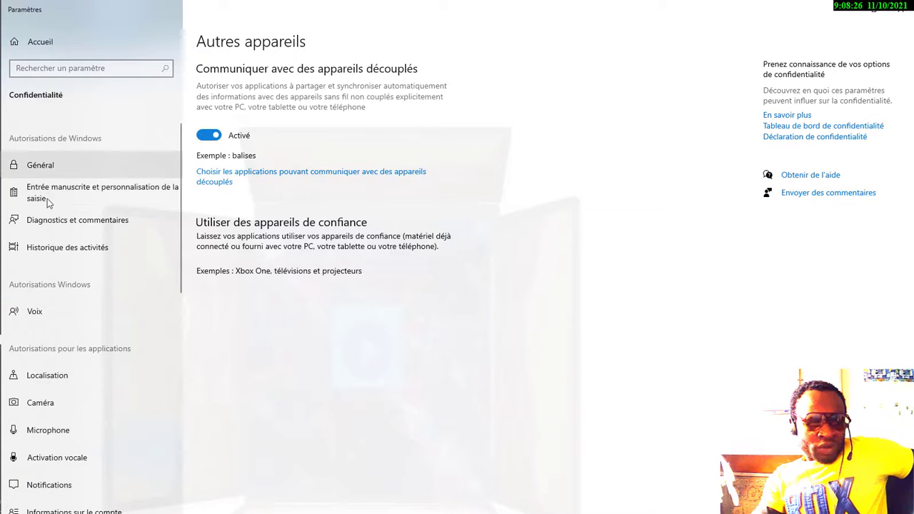
click(899, 9)
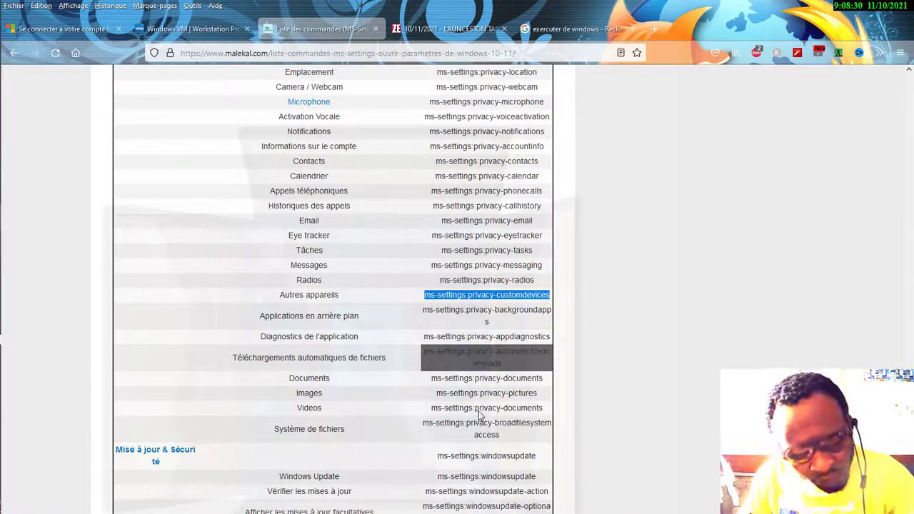
- Scroll down the Firefox list and select the ms-settings:activation entry
scroll(479, 407, down, 2)
scroll(480, 407, down, 5)
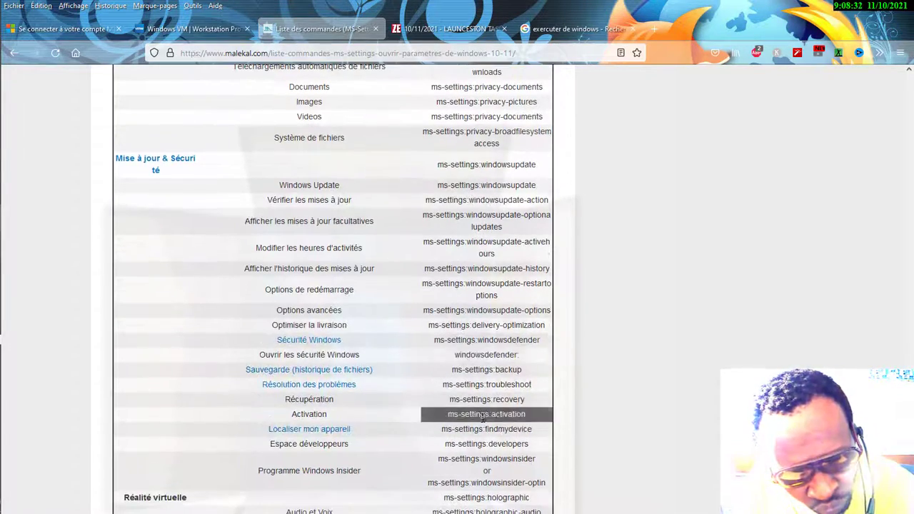
scroll(482, 427, down, 3)
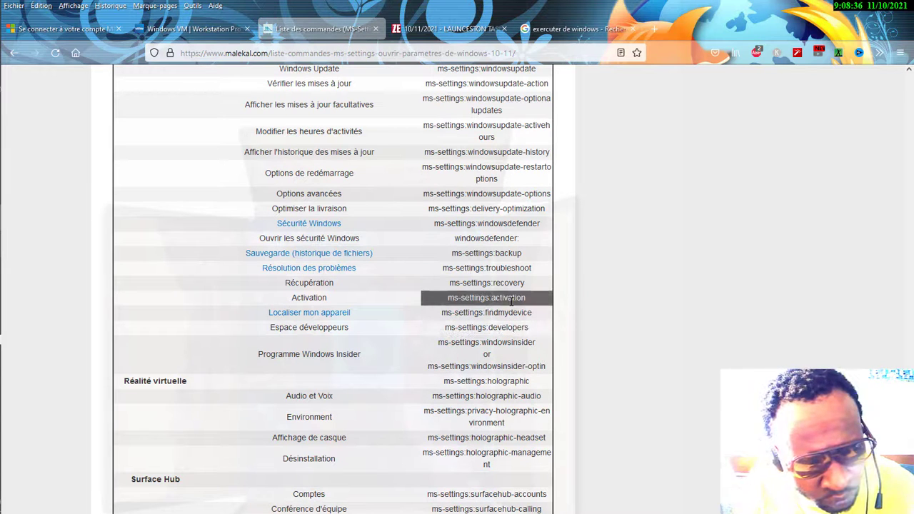
drag(472, 312, 437, 313)
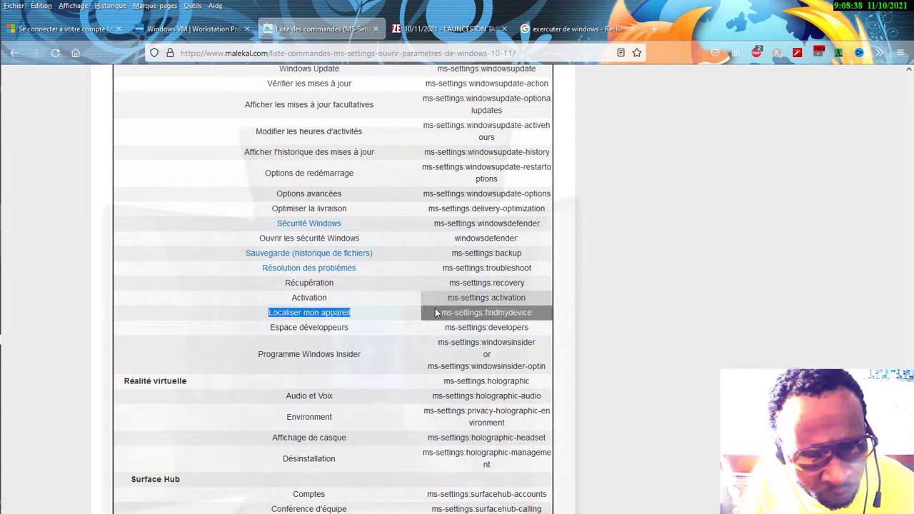
triple_click(444, 297)
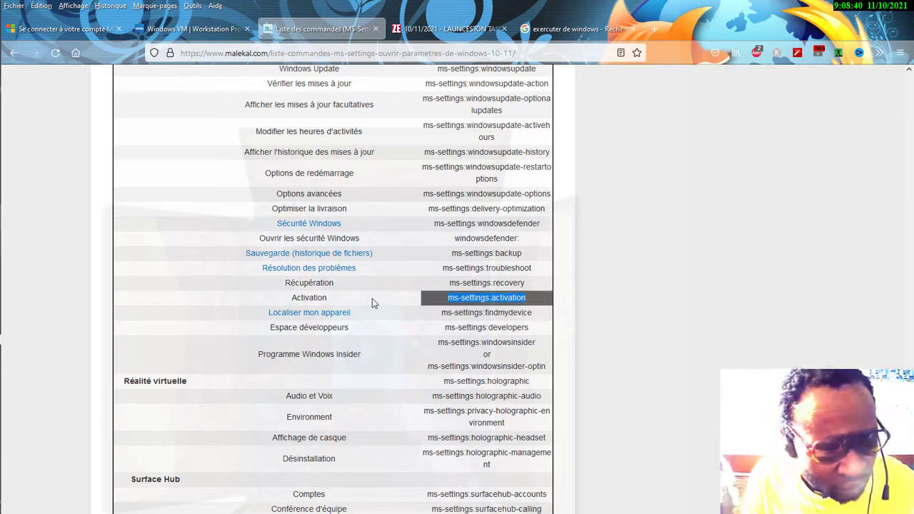
- Run ms-settings:activation from a cleared Run dialog to open the Activation page
key(super+r)
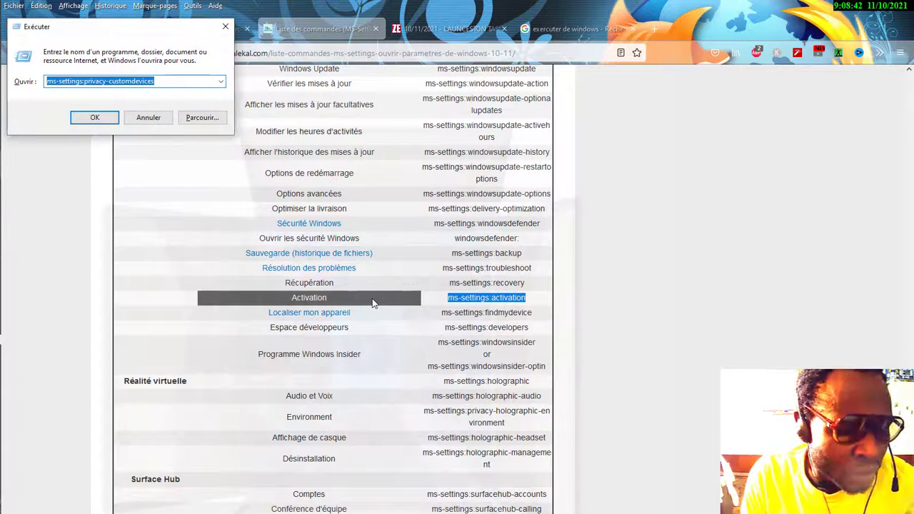
key(BackSpace)
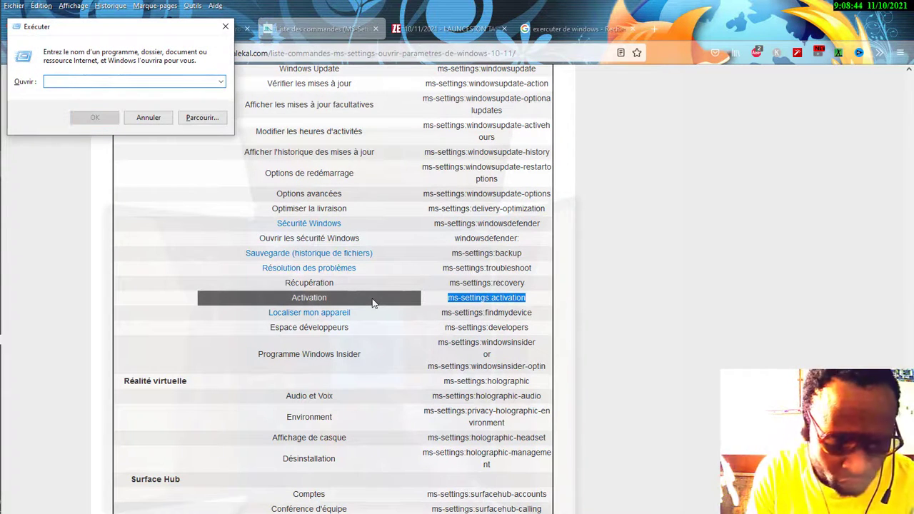
text(ms-)
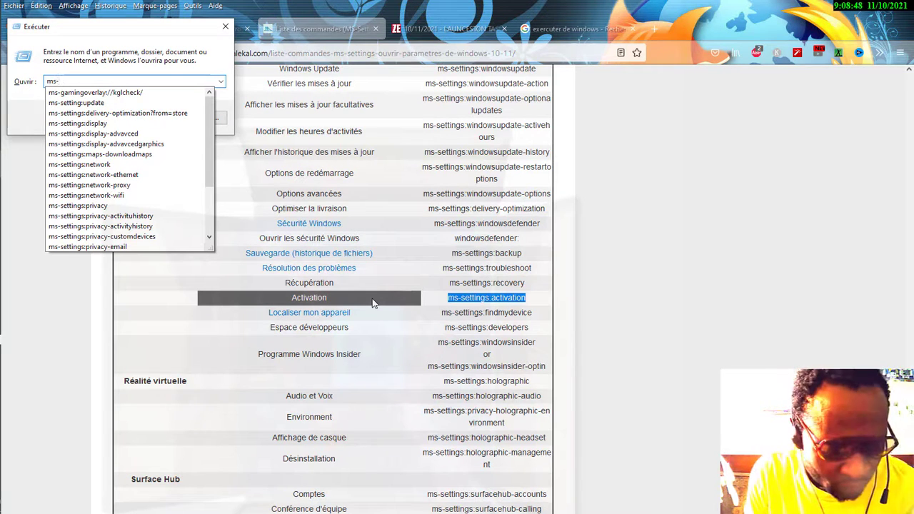
text(settin)
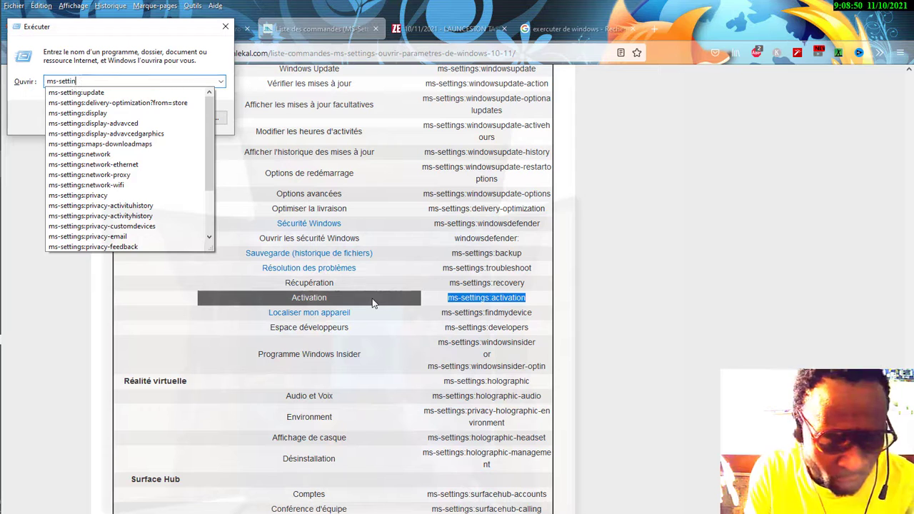
text(gs)
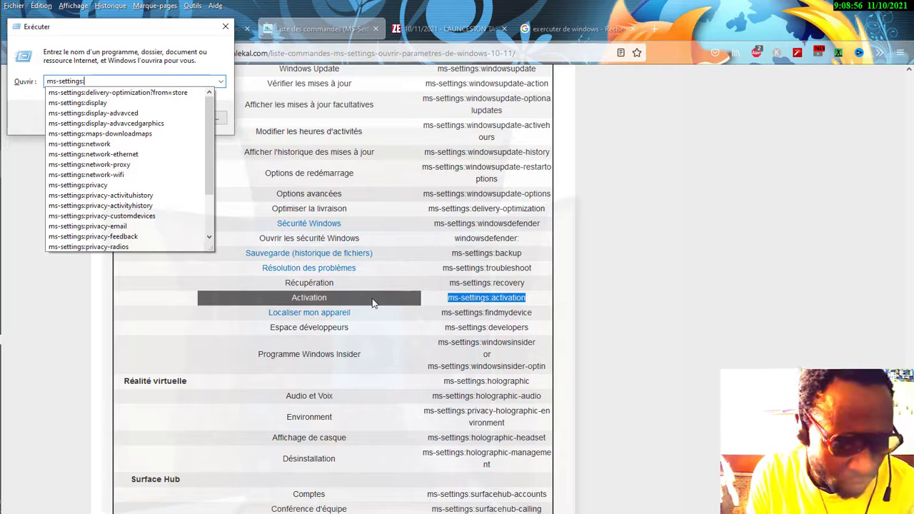
text(:)
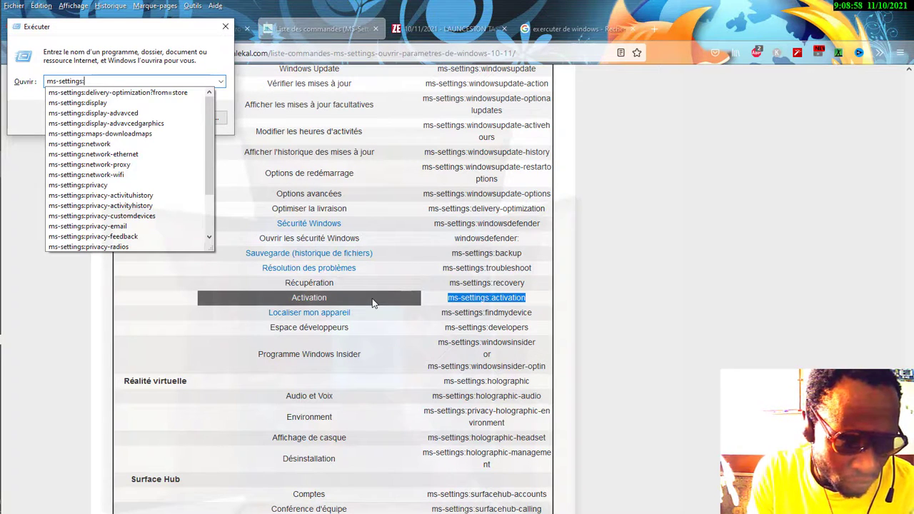
text(act)
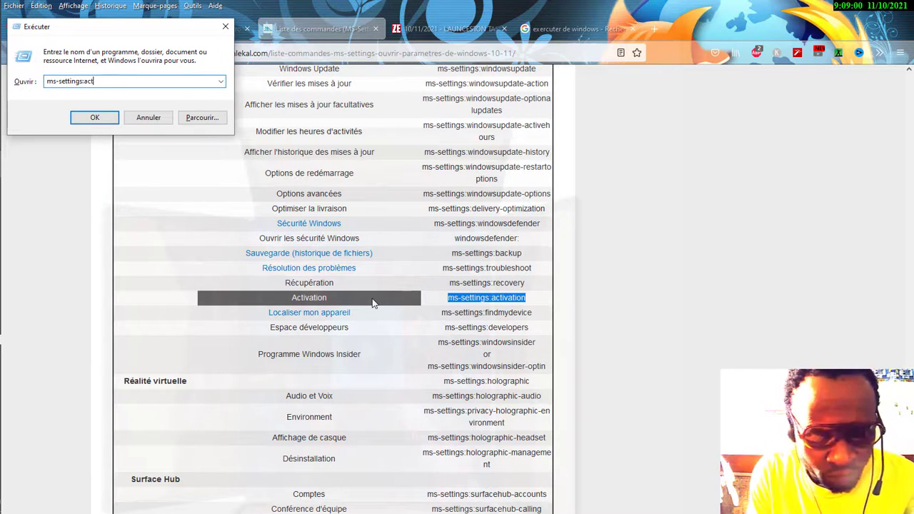
text(ivati)
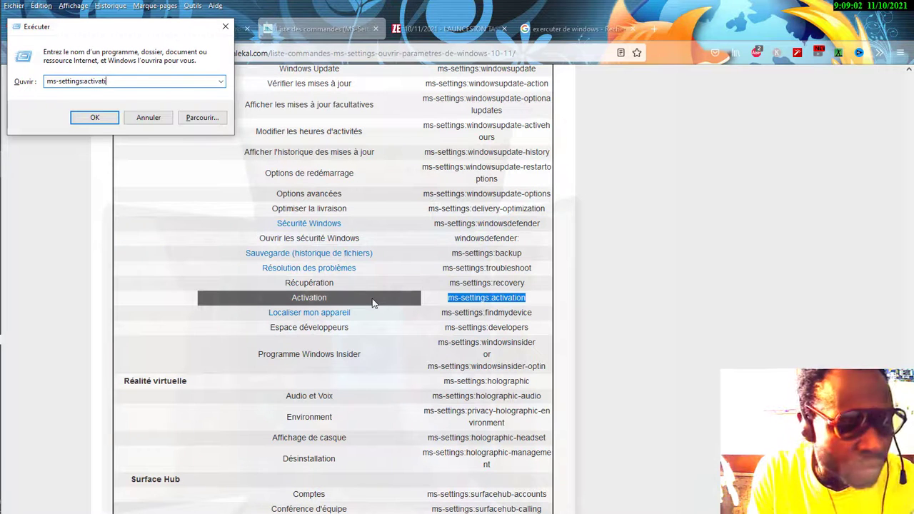
text(on)
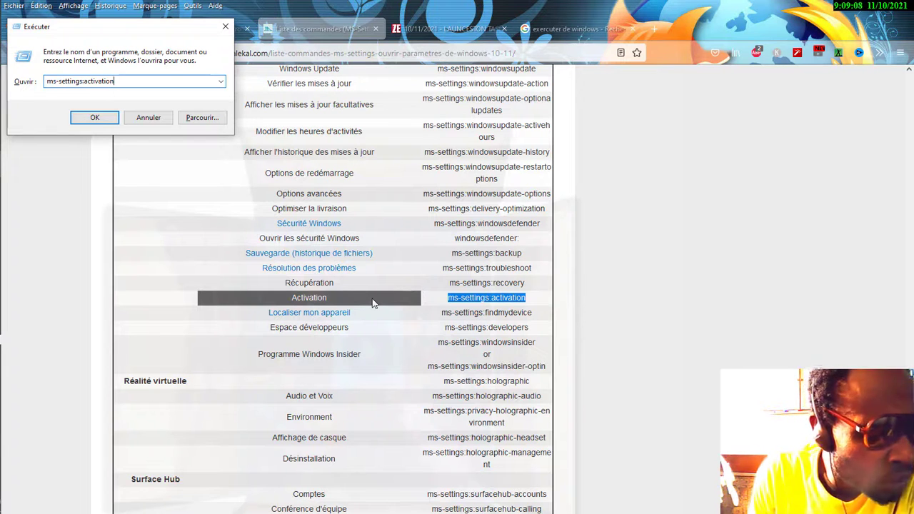
key(Return)
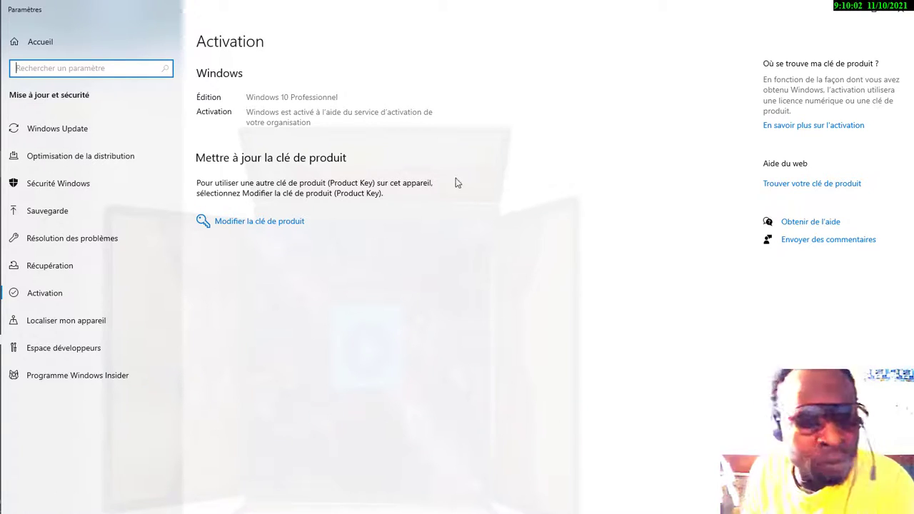
- Close Settings after reviewing that Windows 10 Professionnel is activated
click(905, 10)
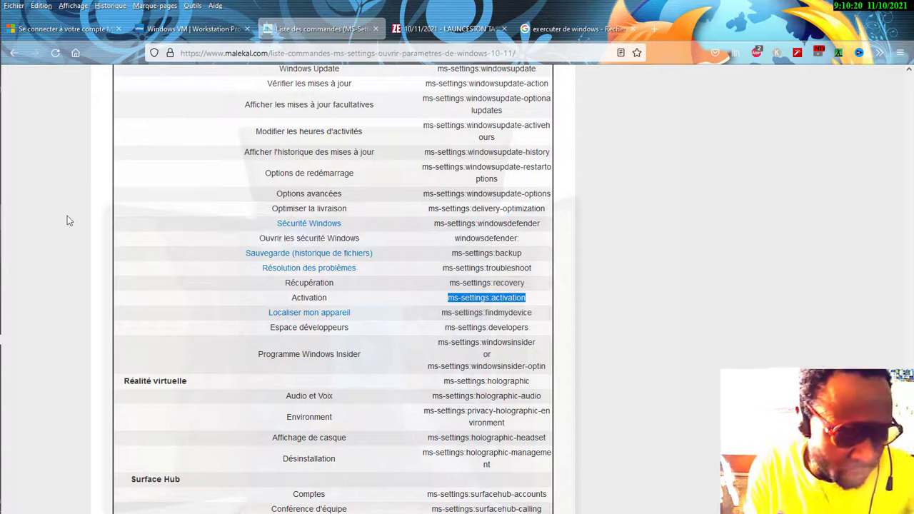
- Run 'ms-settingsfindmydevice', missing its colon, from a cleared Run field, triggering an error
key(super+r)
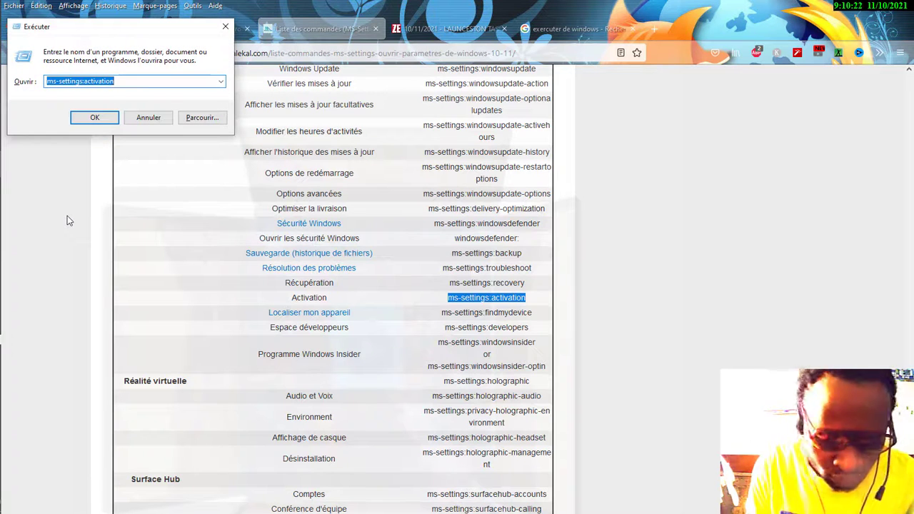
key(BackSpace)
text(ms)
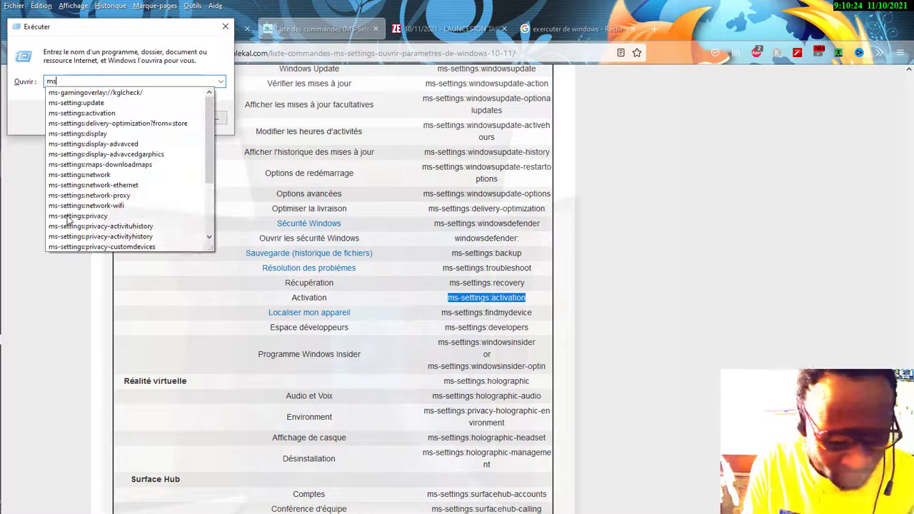
text(-sett)
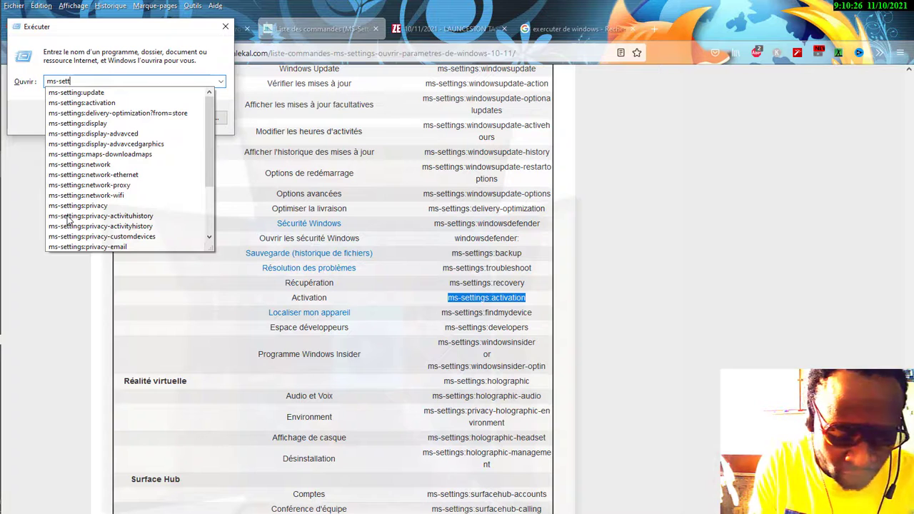
text(ings)
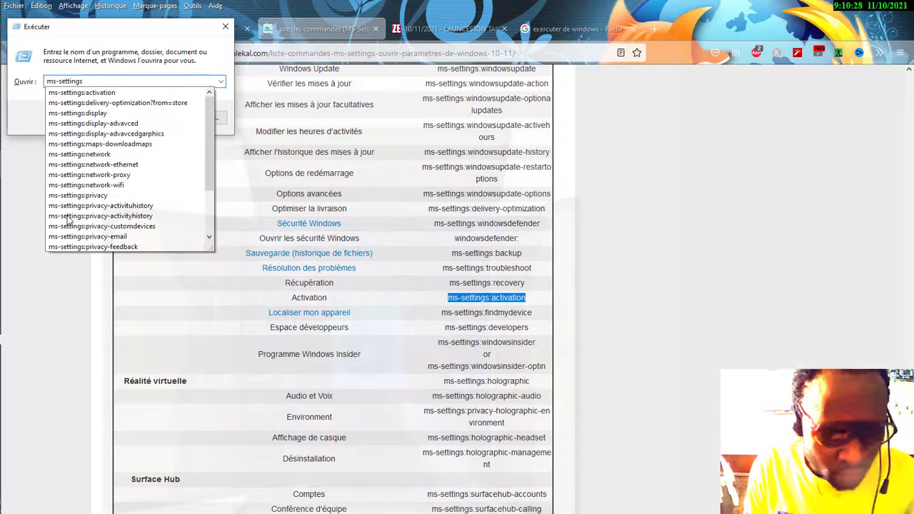
text(find)
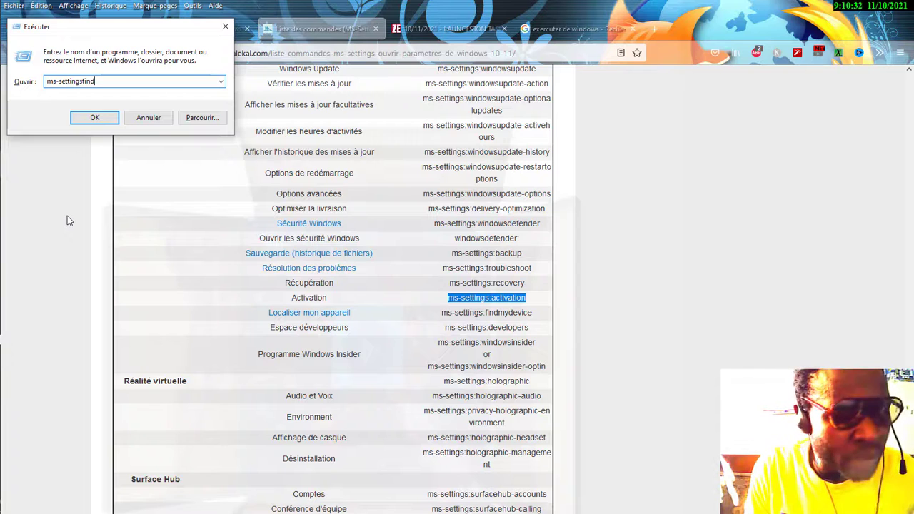
text(my)
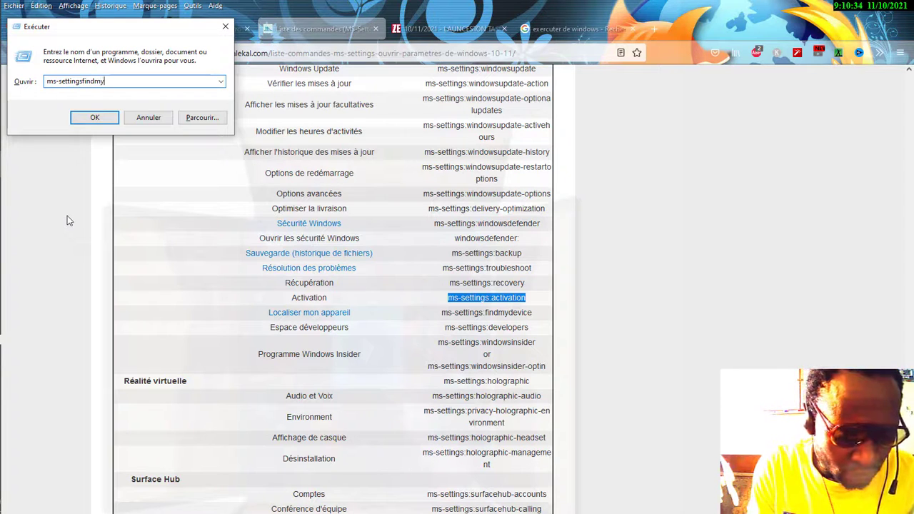
text(device)
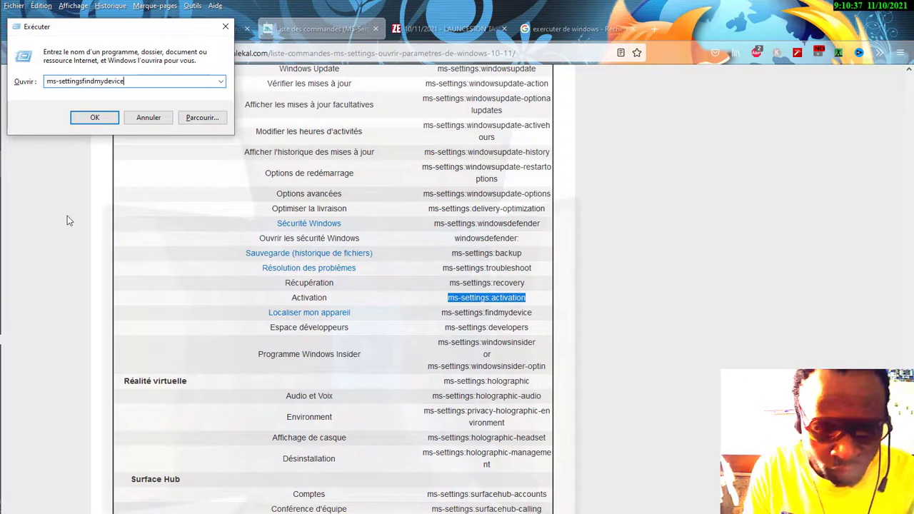
key(Return)
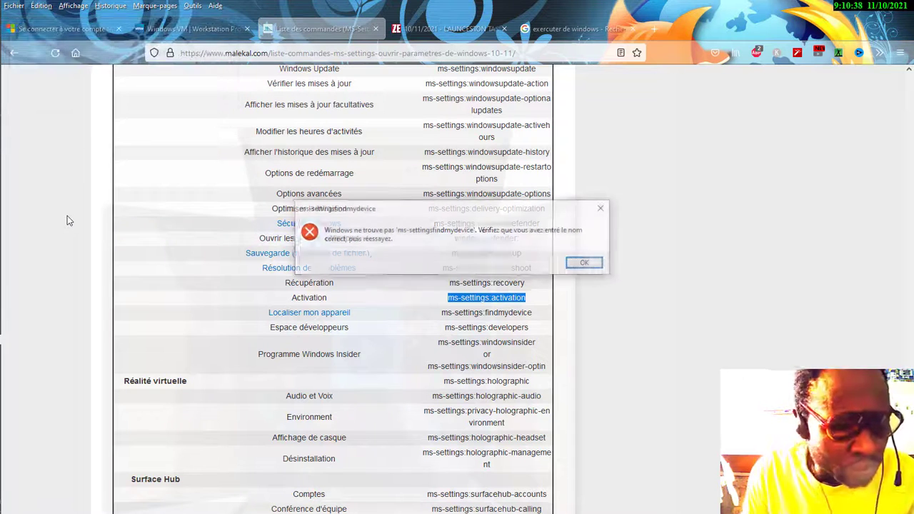
- Dismiss the cannot-find error and place the cursor after 'ms-settings' in the Run field
click(588, 269)
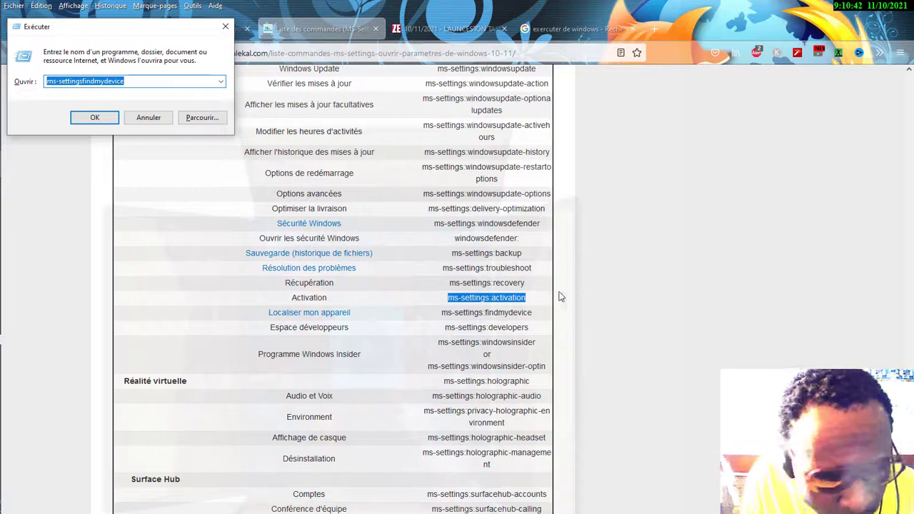
click(106, 82)
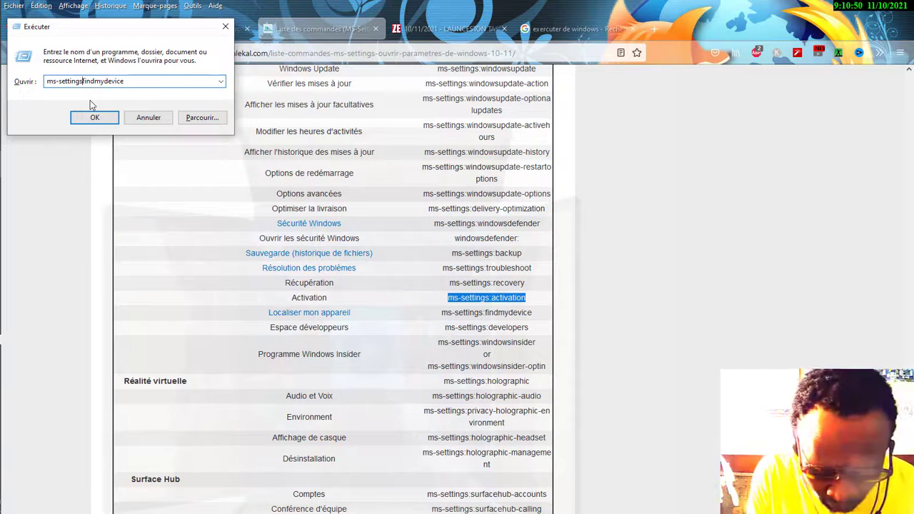
- Add the colon, run ms-settings:findmydevice to view Localiser mon appareil, then close Settings
text(:)
key(Return)
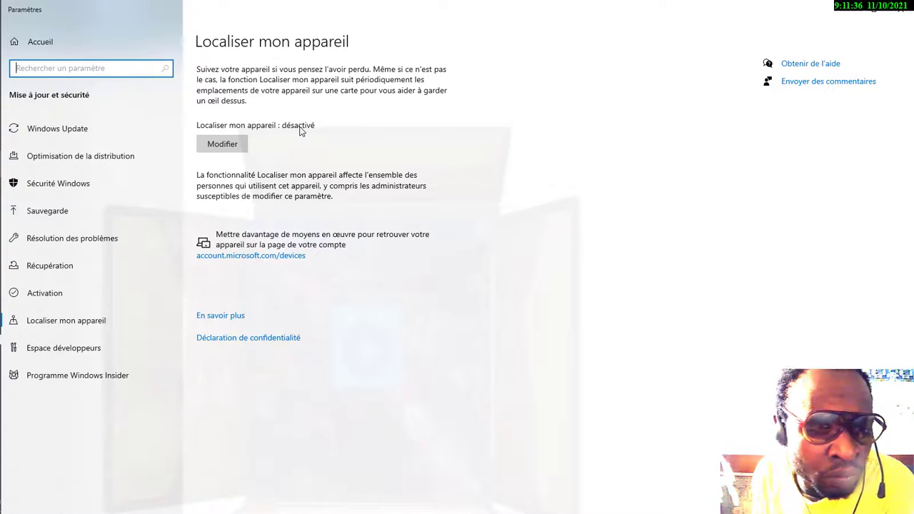
click(301, 131)
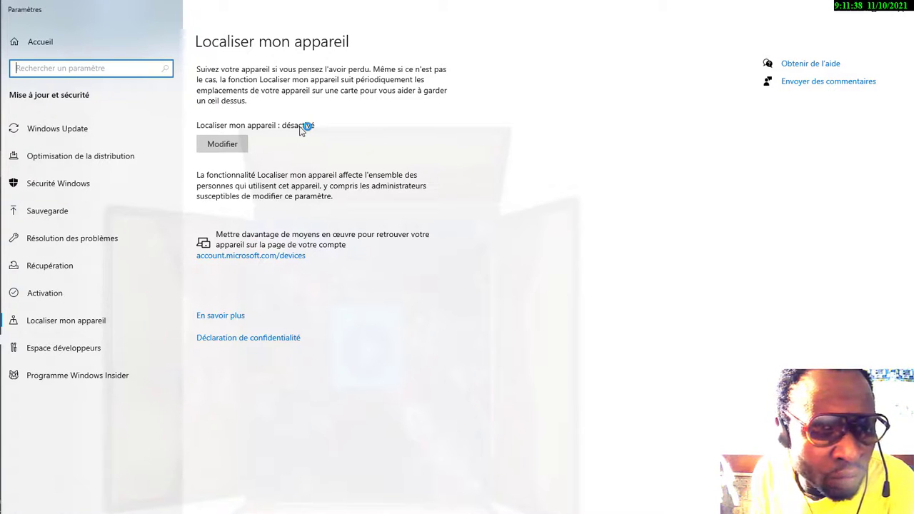
click(899, 14)
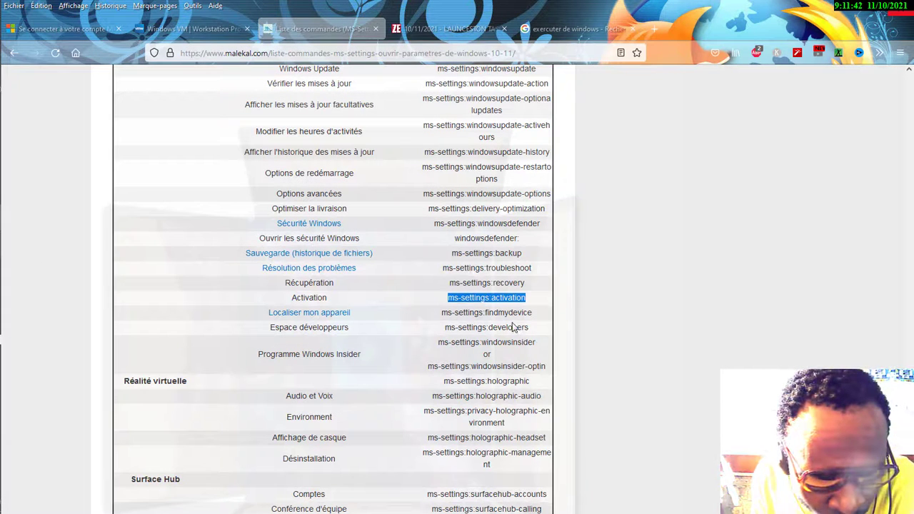
- Deselect the page text and open Run with its prefilled command cleared
click(518, 315)
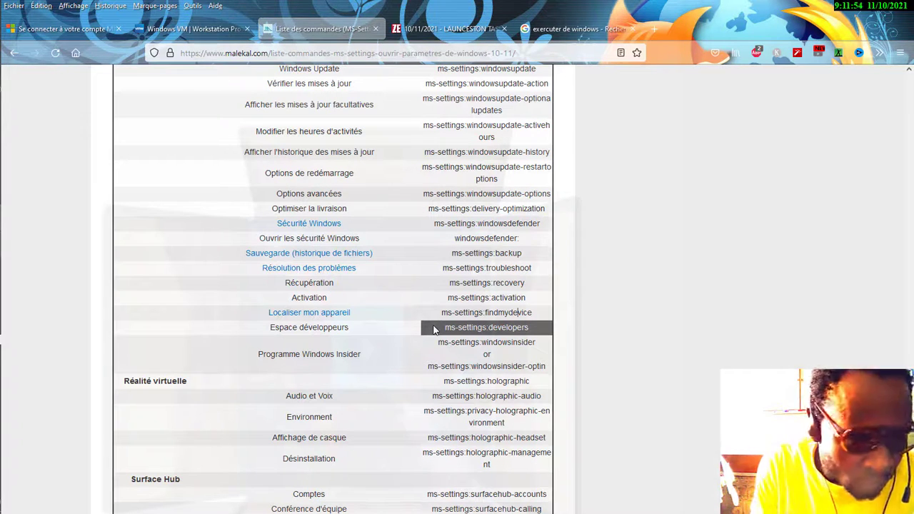
key(super+r)
key(BackSpace)
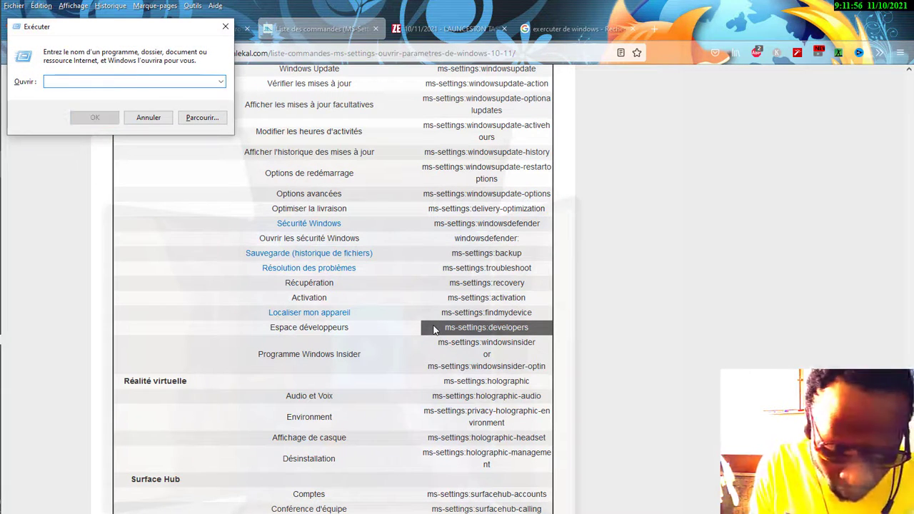
- Correct the Run command to ms-settings:developers and run it to open Espace développeurs
text(ms)
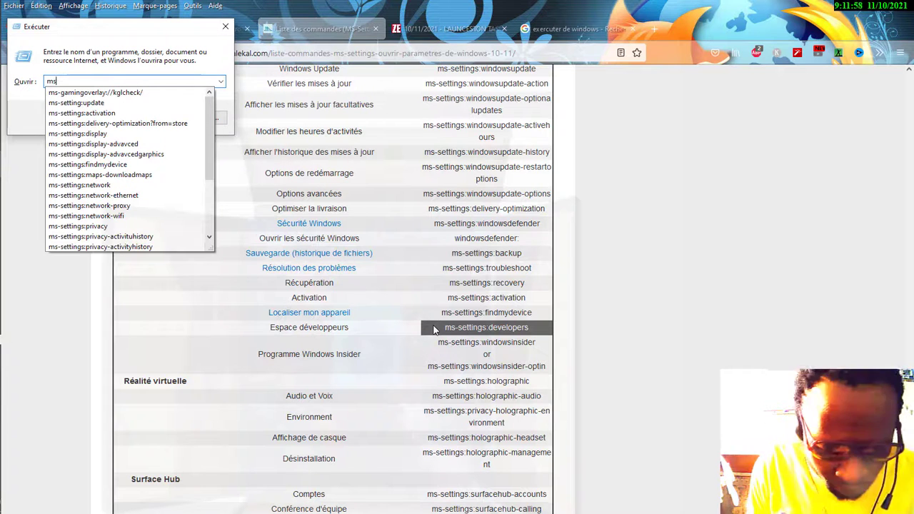
text(-settin)
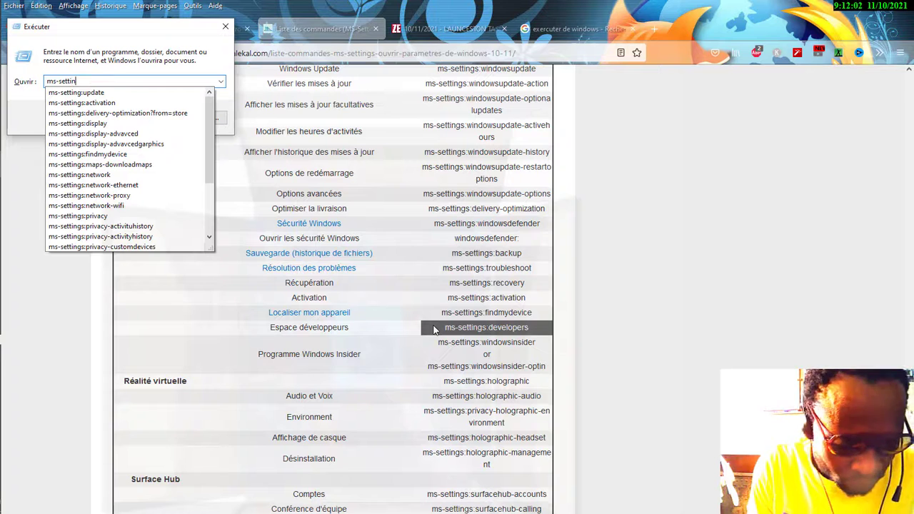
text(gs)
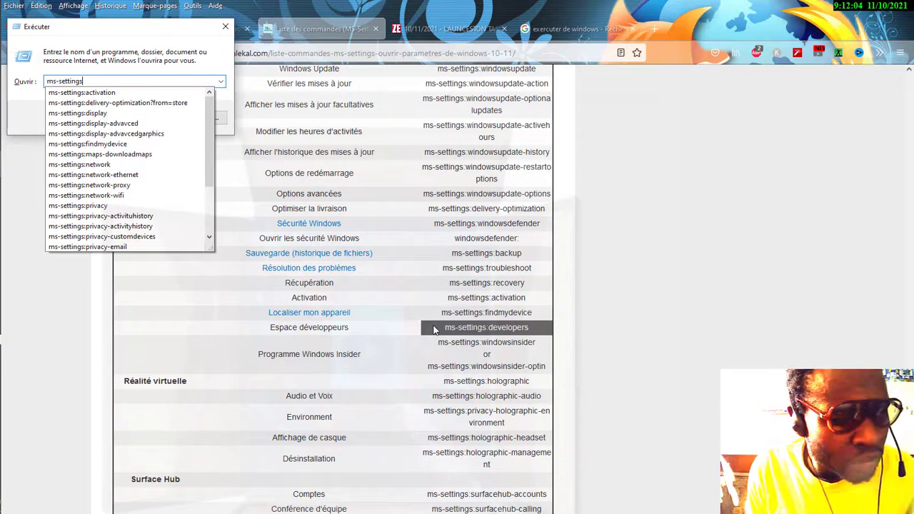
text(:)
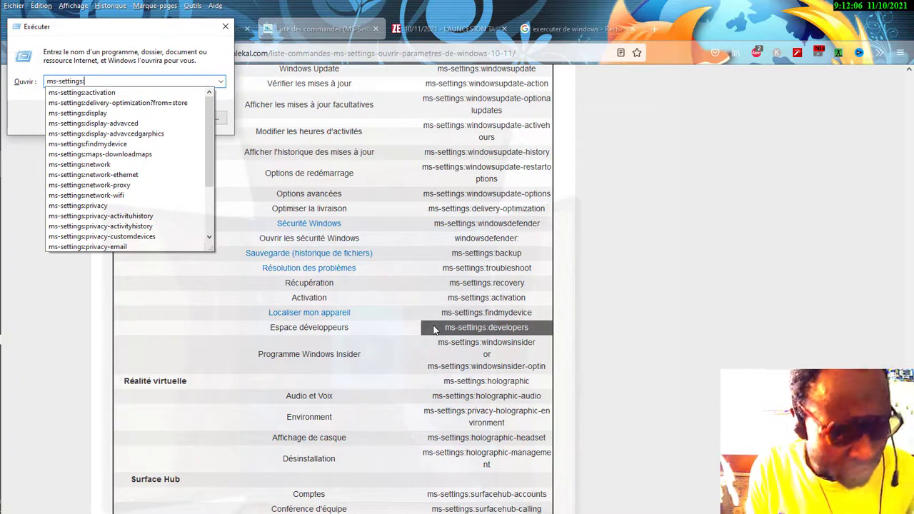
text(de)
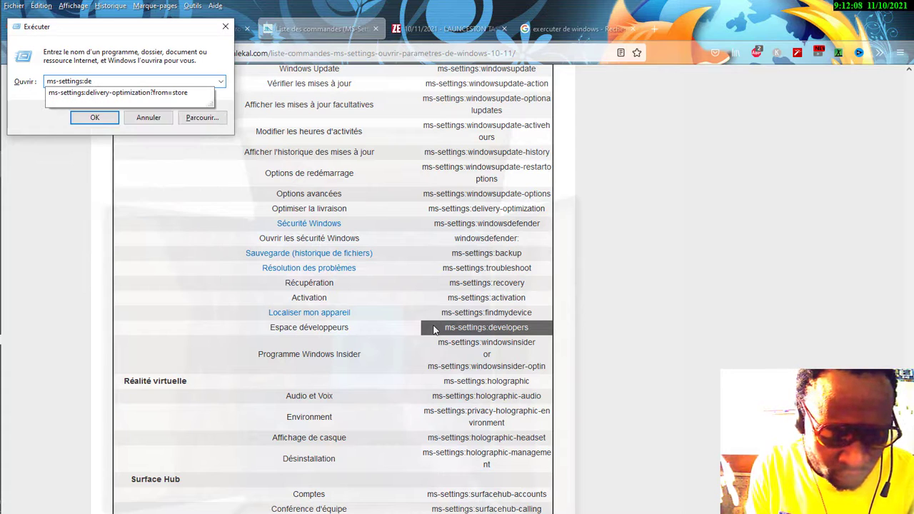
text(vlo)
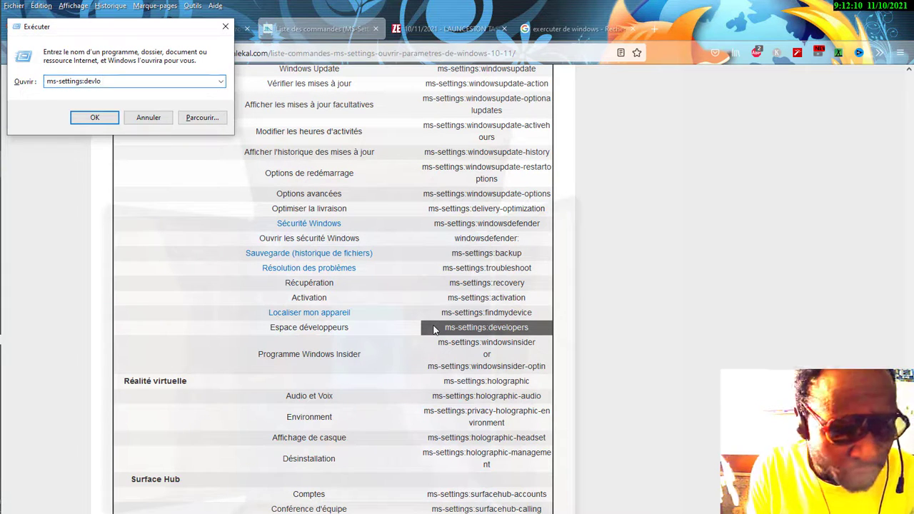
key(BackSpace)
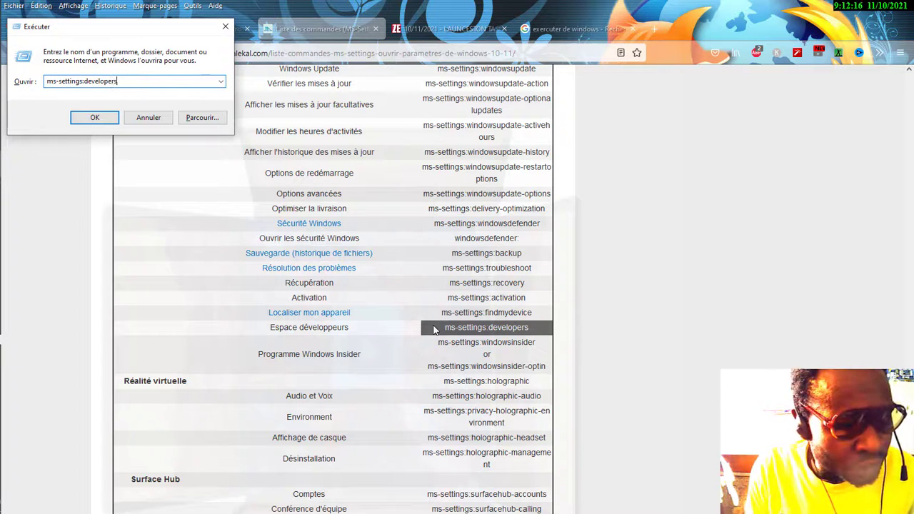
key(Return)
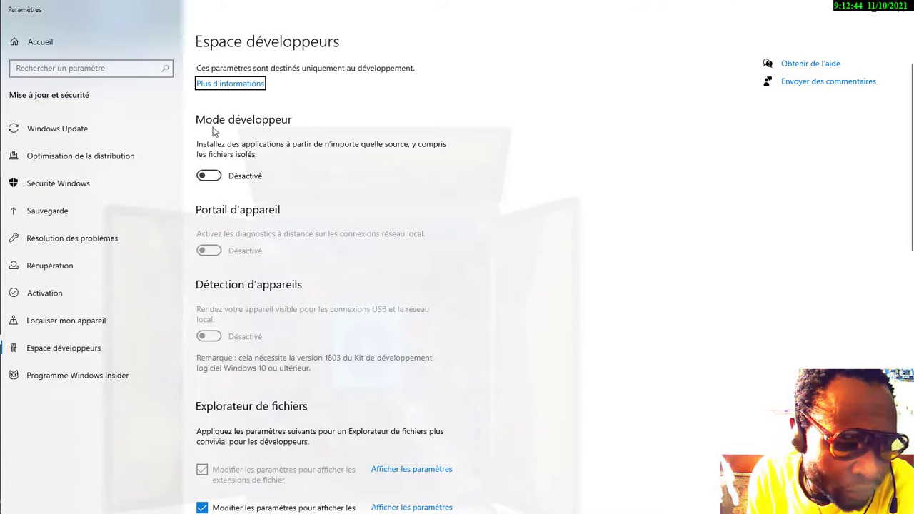
- Switch Mode développeur to Activé, then open an Afficher les paramètres link further down the page
click(210, 175)
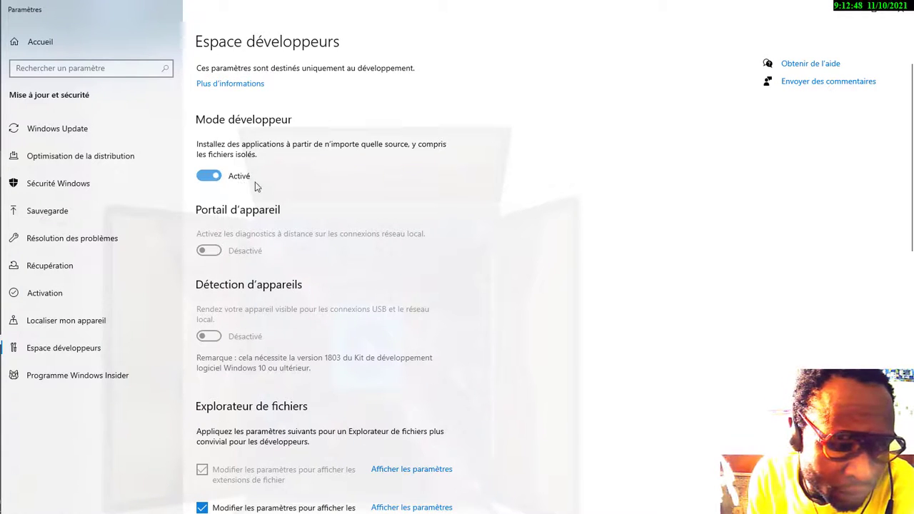
scroll(260, 189, down, 3)
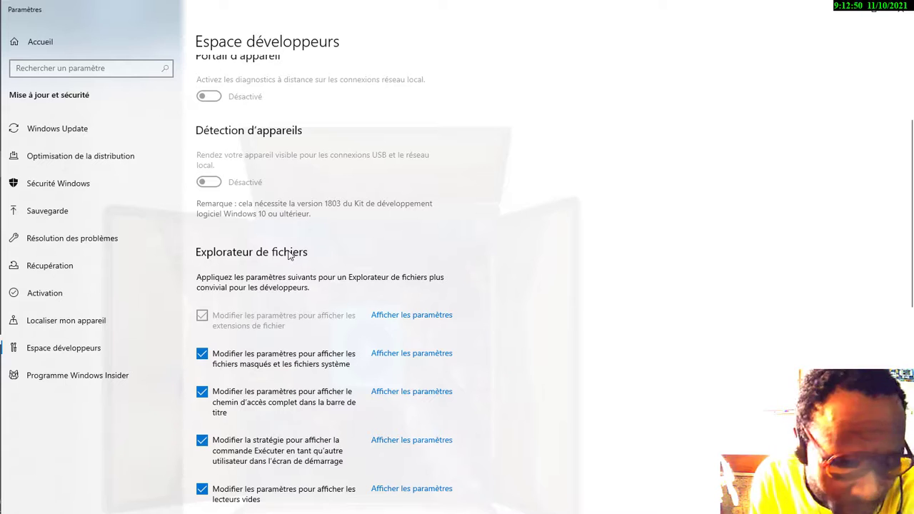
scroll(317, 321, down, 2)
scroll(314, 322, down, 6)
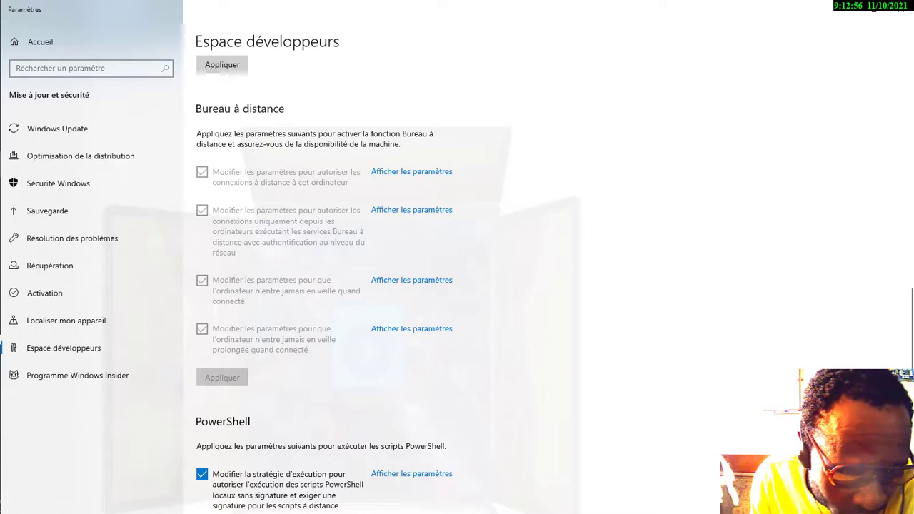
click(406, 325)
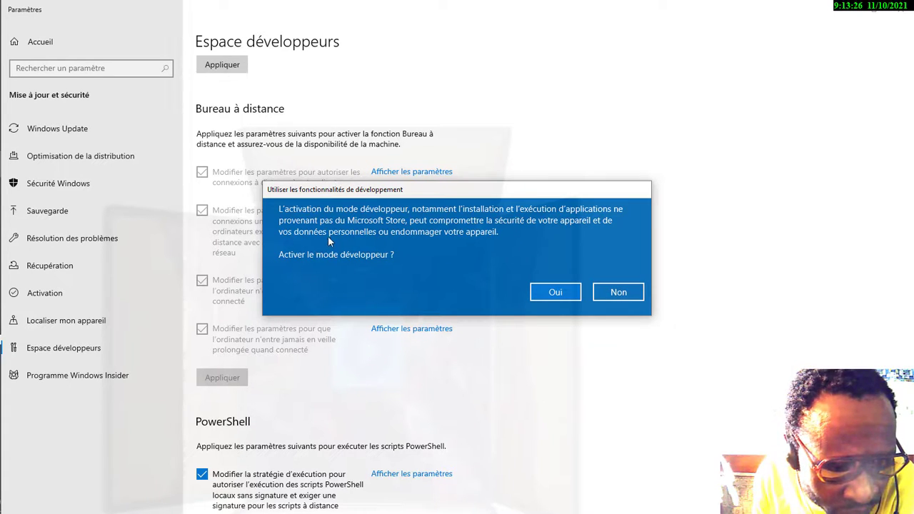
- Answer Non to the developer-mode warning so Mode développeur stays Désactivé
click(618, 293)
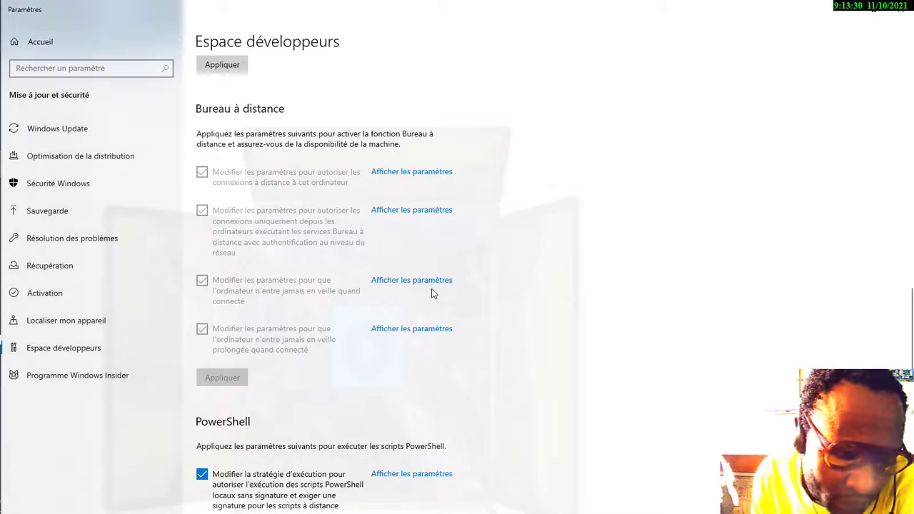
scroll(420, 287, down, 2)
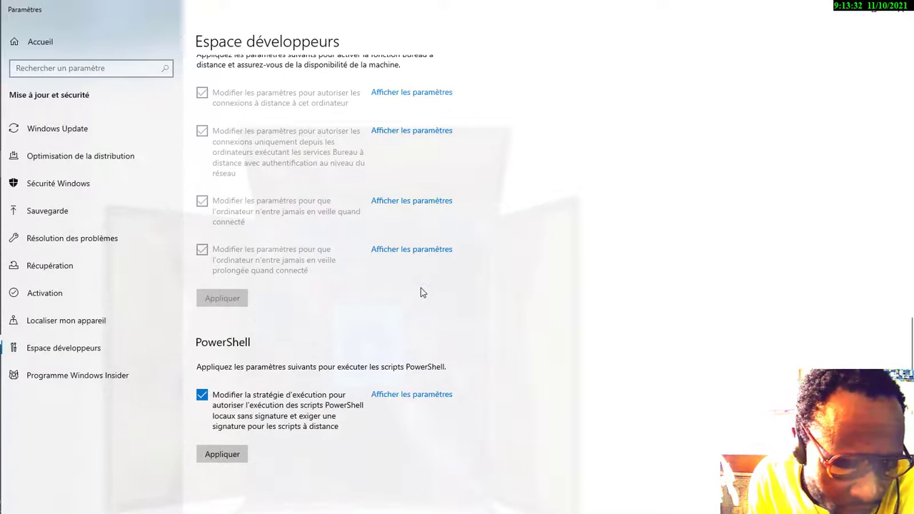
scroll(420, 292, up, 8)
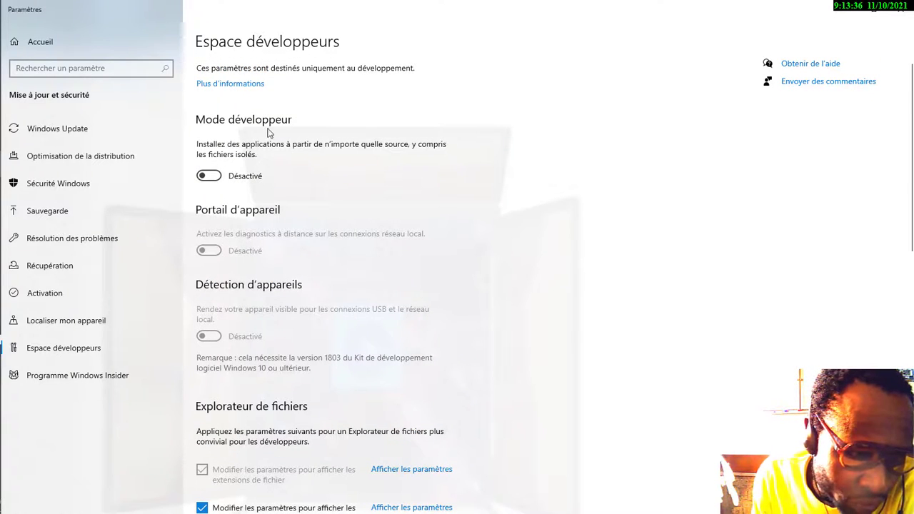
- Look over the rest of Espace développeurs and close the Settings window
mouse_move(1, 368)
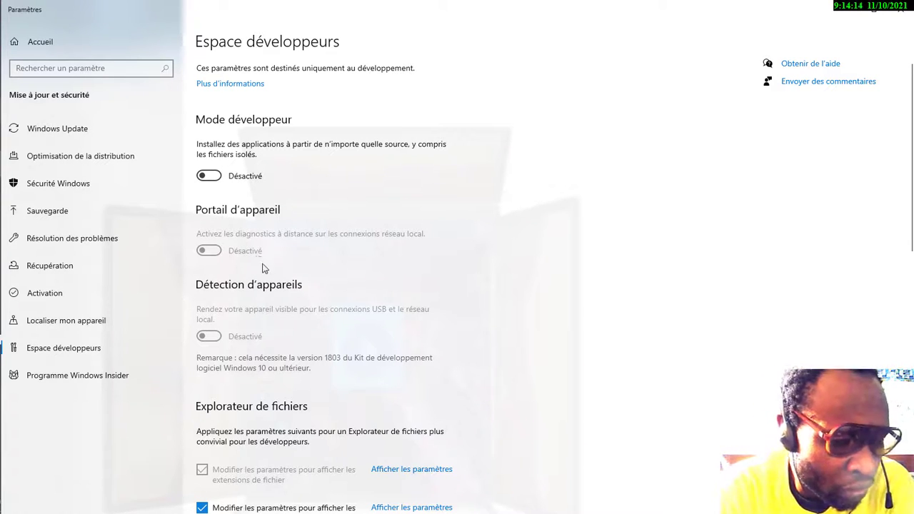
scroll(262, 279, down, 3)
scroll(279, 271, down, 3)
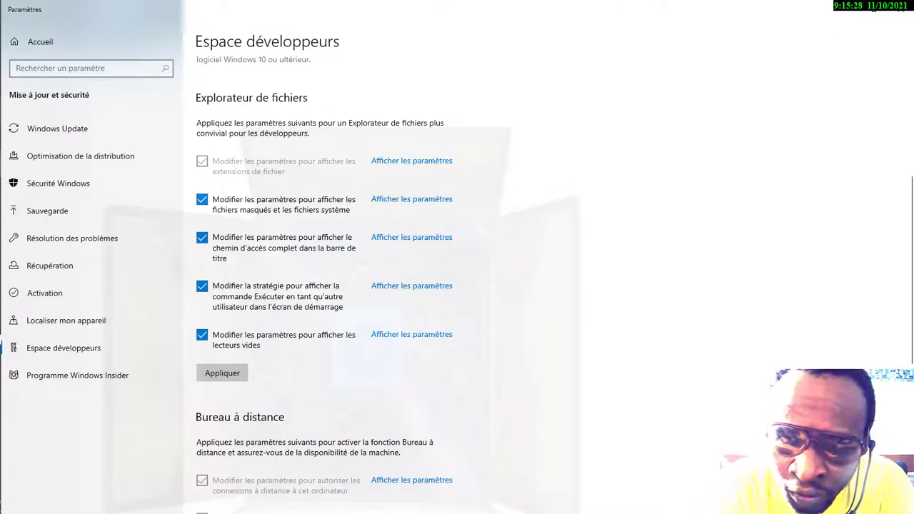
click(902, 20)
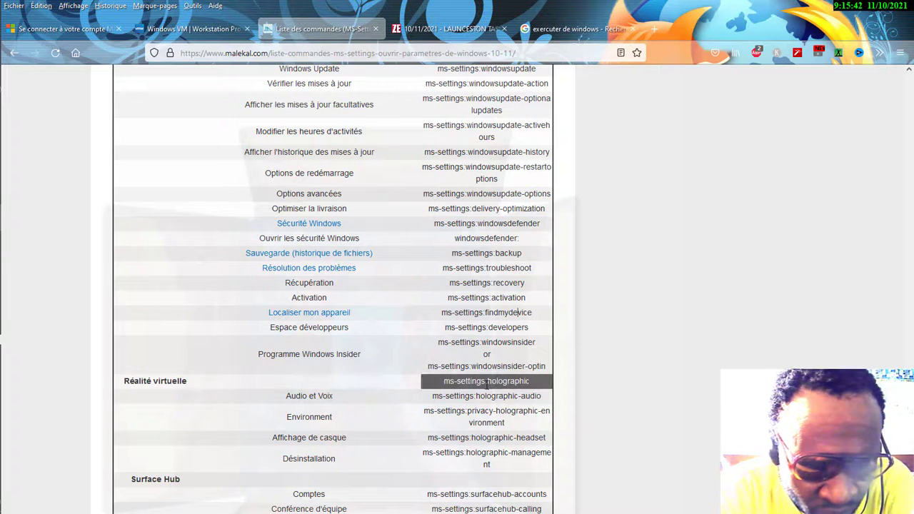
- Scroll the malekal.com command table down to the Surface Hub section with ms-settings:surfacehub-accounts
scroll(504, 381, down, 3)
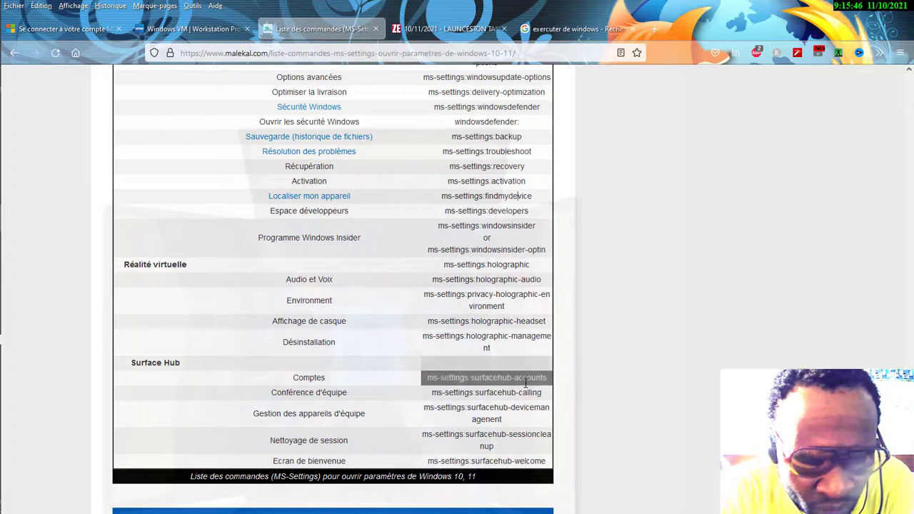
scroll(524, 384, down, 2)
scroll(512, 391, down, 2)
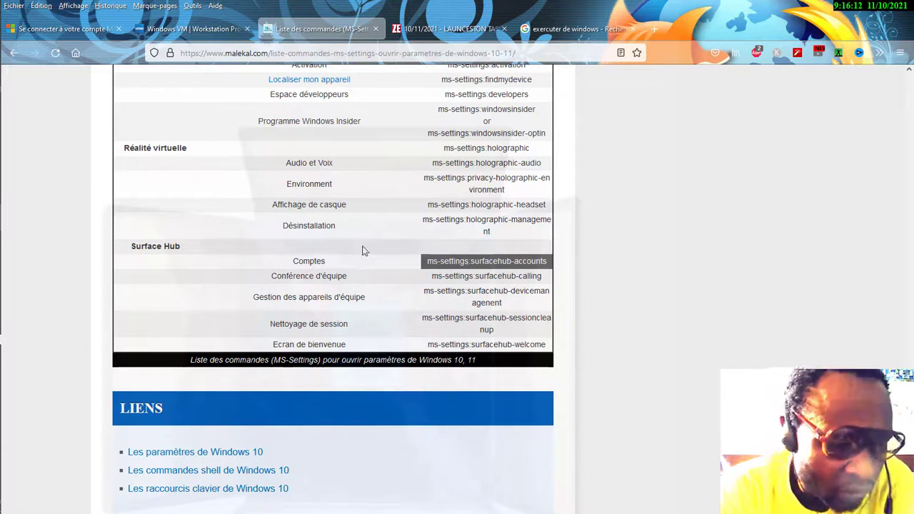
- Reopen Run with Win+R, clear the old command and enter ms-settings:surfacehub-accou
key(super+r)
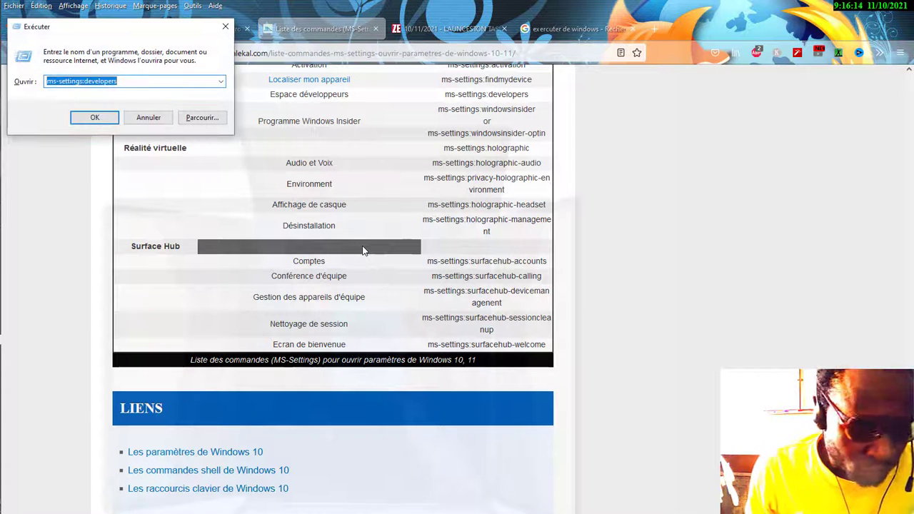
key(BackSpace)
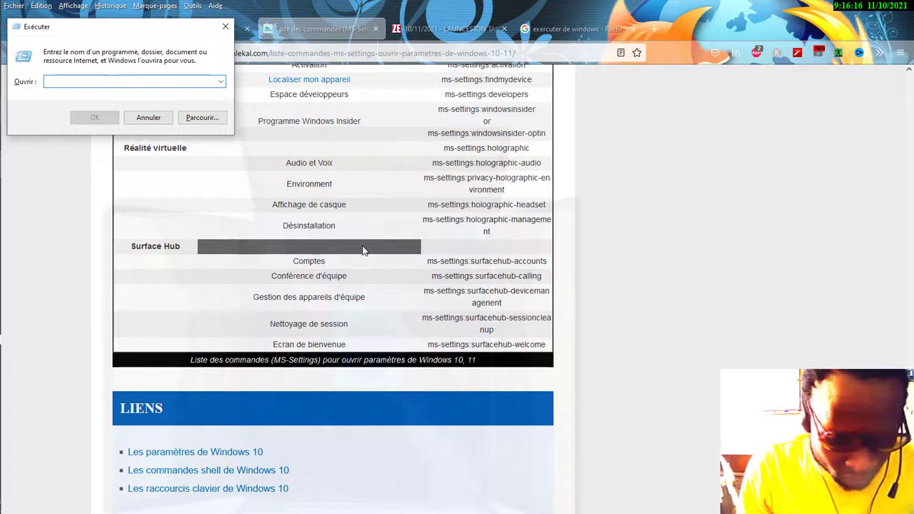
text(ms)
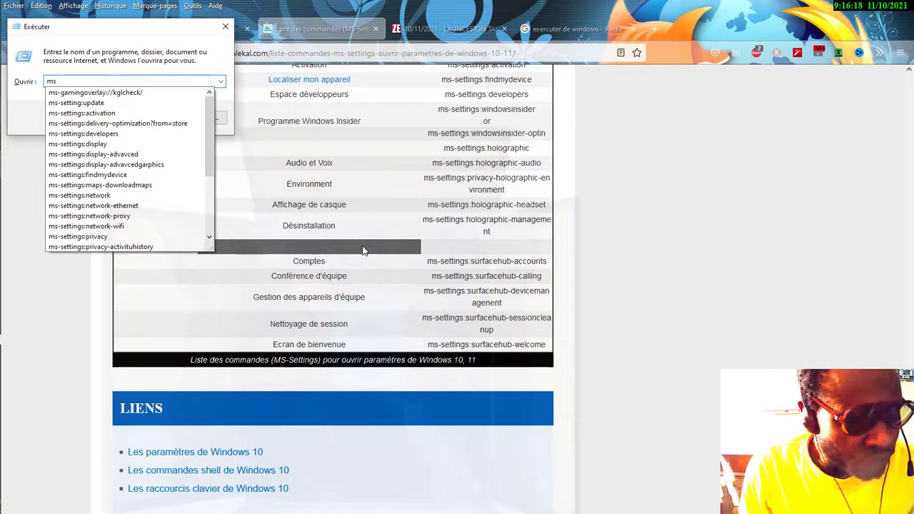
text(-set)
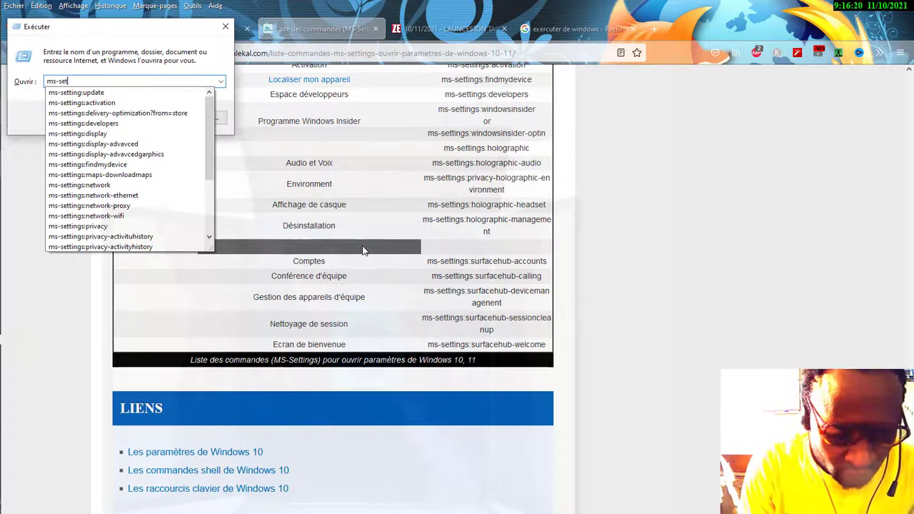
text(ting)
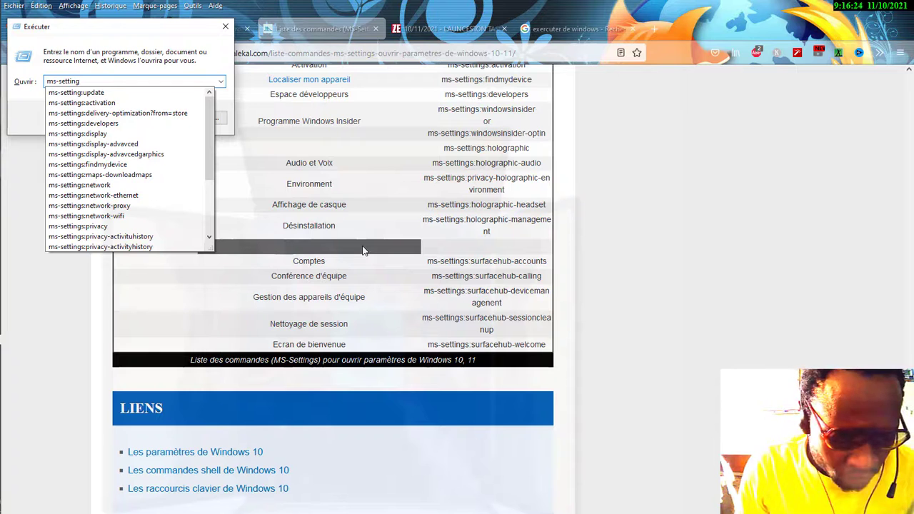
text(s:)
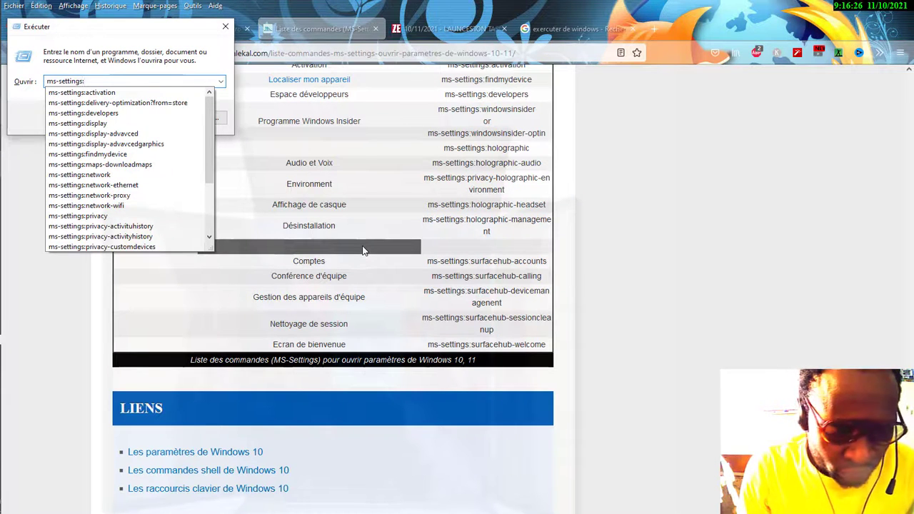
text(surface)
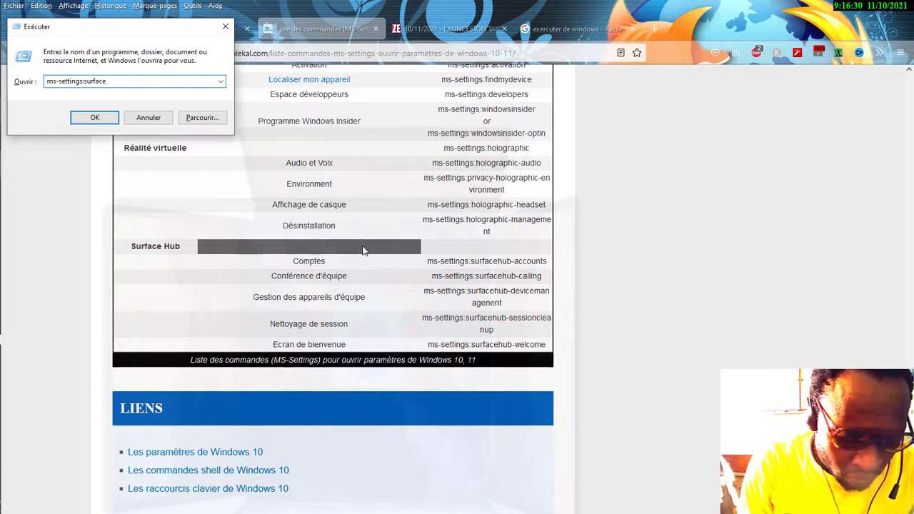
text(hub)
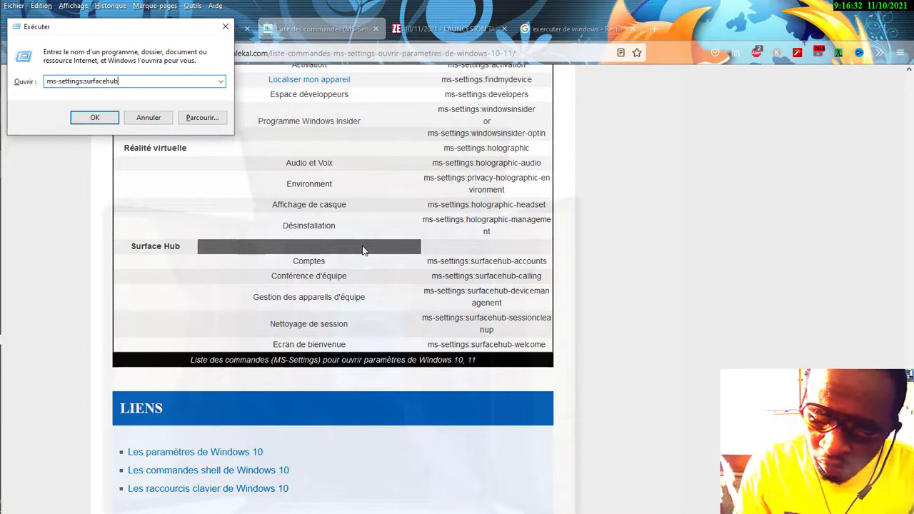
text(-)
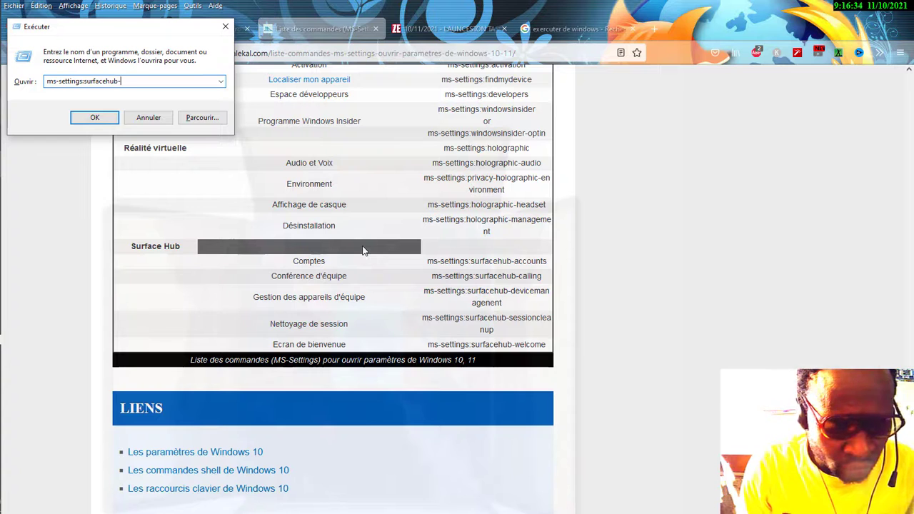
text(accou)
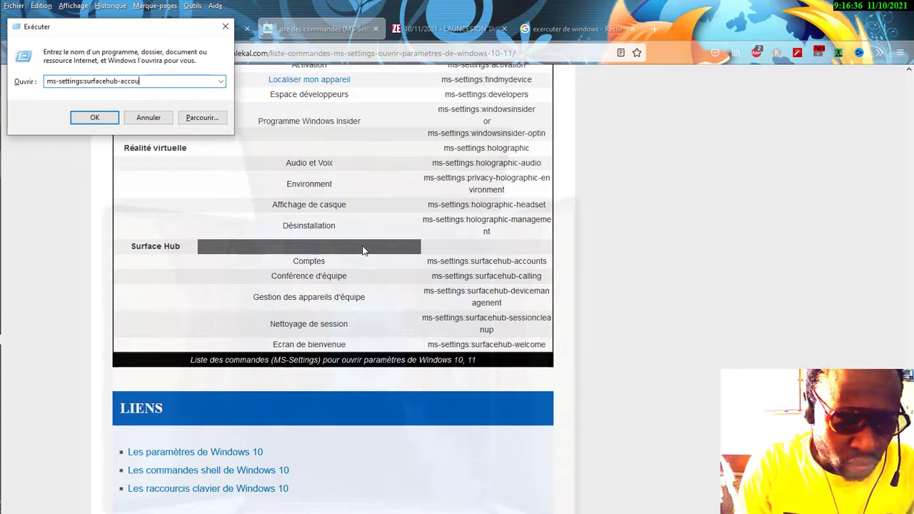